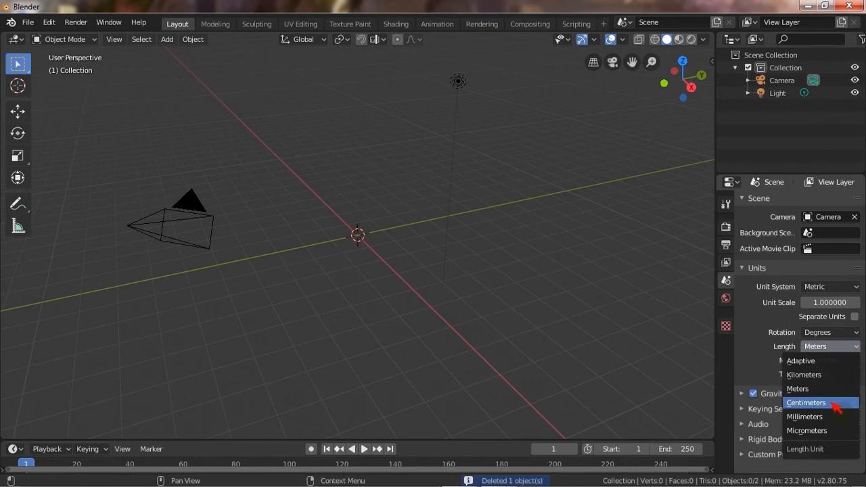
Set the scene's length unit to Centimeters and switch to the top orthographic view.
click(834, 403)
mouse_move(393, 253)
middle_down()
mouse_move(339, 300)
mouse_move(390, 247)
middle_up()
key(KP_7)
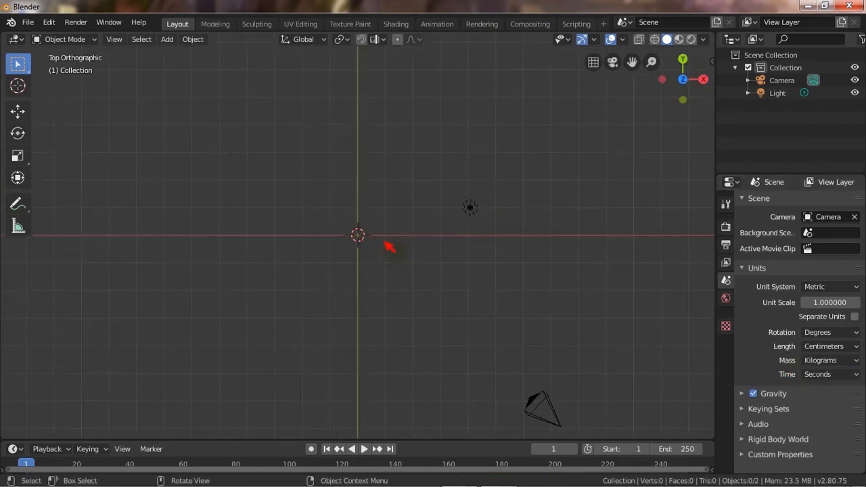
Add a mesh plane at the scene origin.
scroll(291, 181, up, 1)
key(shift+a)
mouse_move(406, 241)
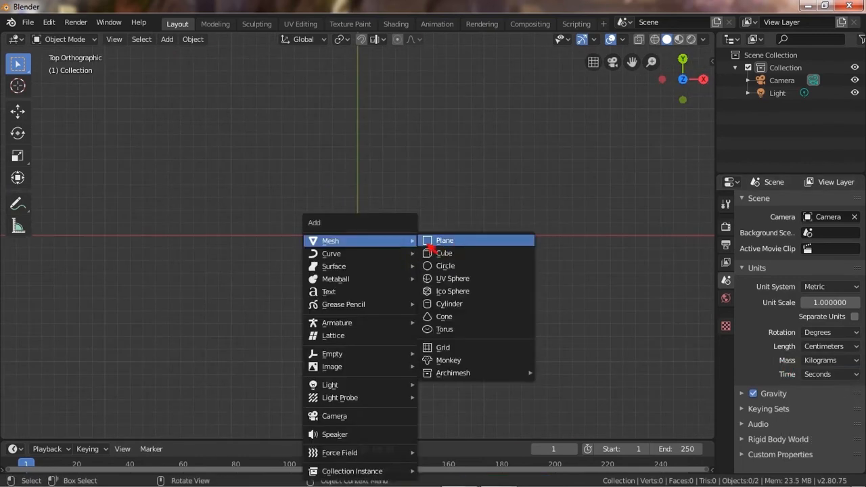
click(449, 246)
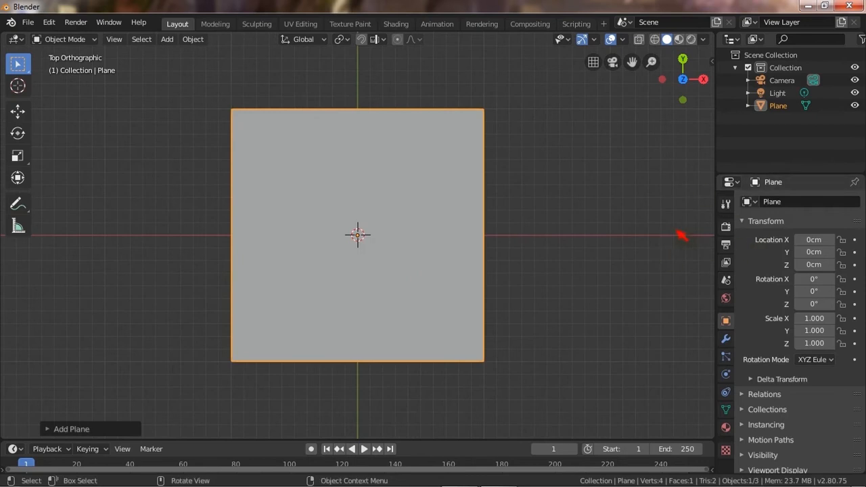
Set the plane's dimensions to 6 cm in X and 9 cm in Y.
key(n)
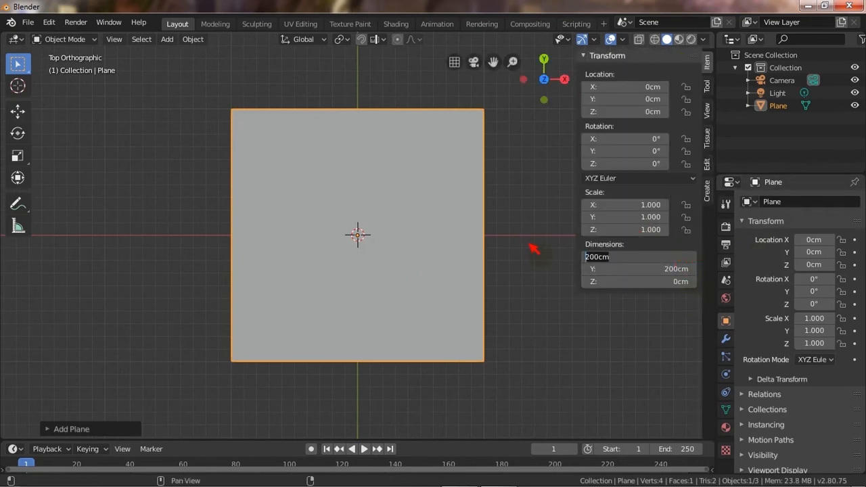
text(6)
key(Tab)
text(9)
key(Return)
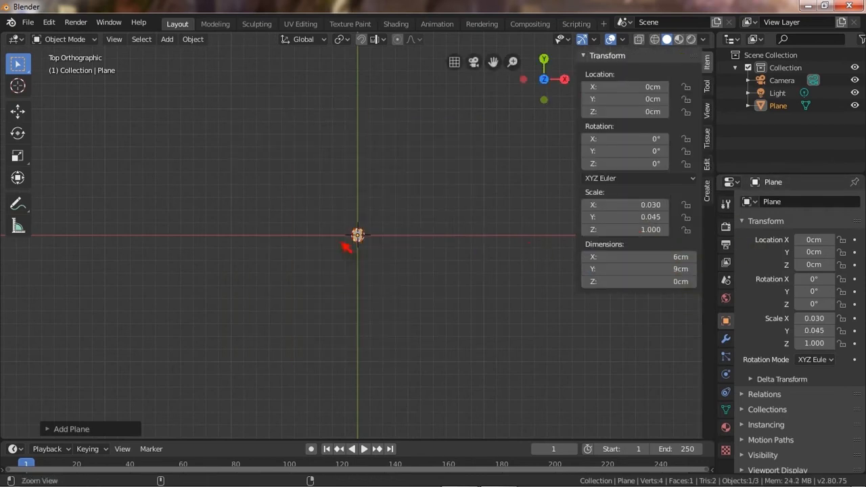
In Edit Mode, apply a vertex-only bevel to round the plane's four corners.
ctrl+middle_drag(346, 247, 387, 145)
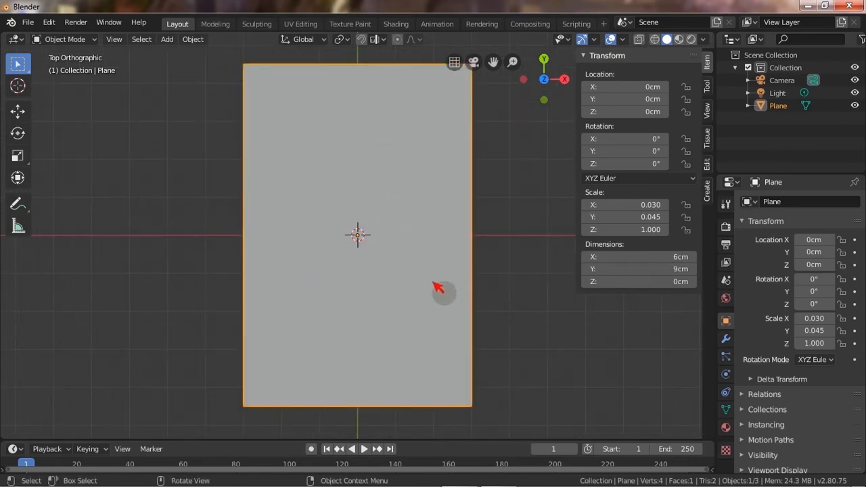
key(Tab)
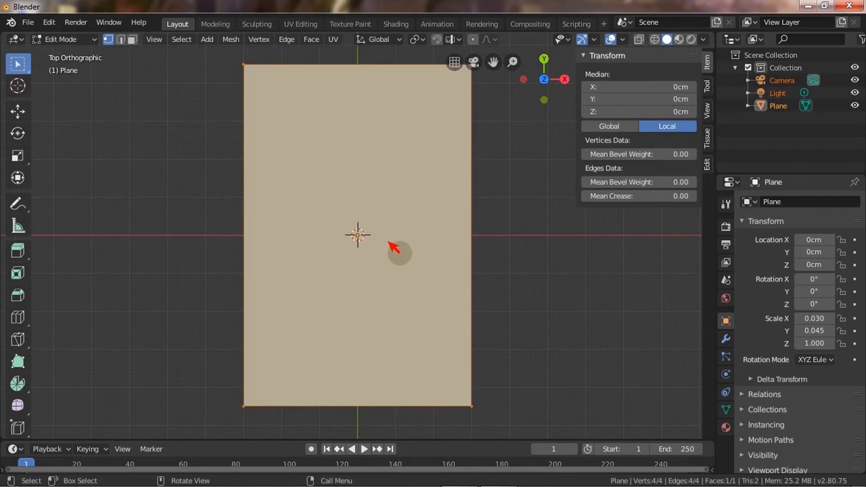
key(ctrl+b)
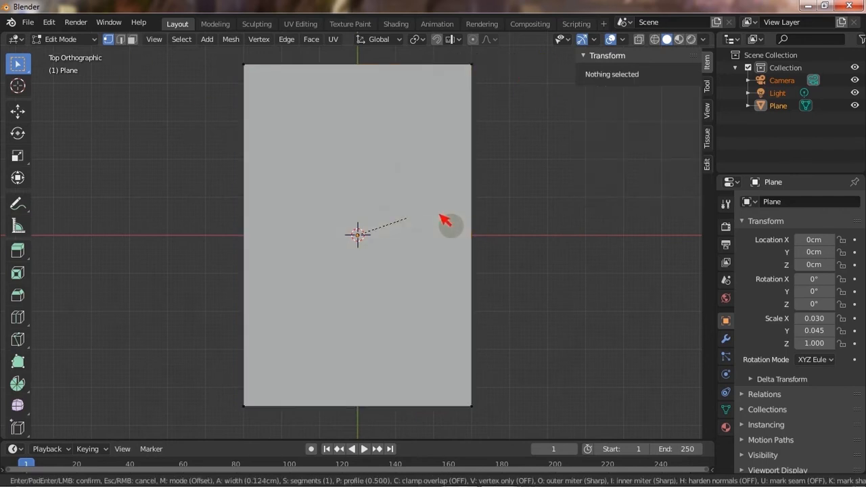
key(v)
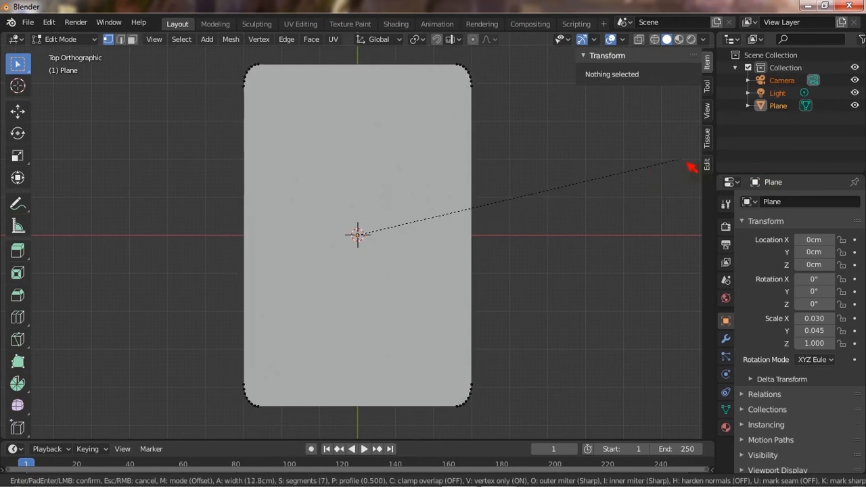
scroll(692, 166, up, 1)
click(691, 164)
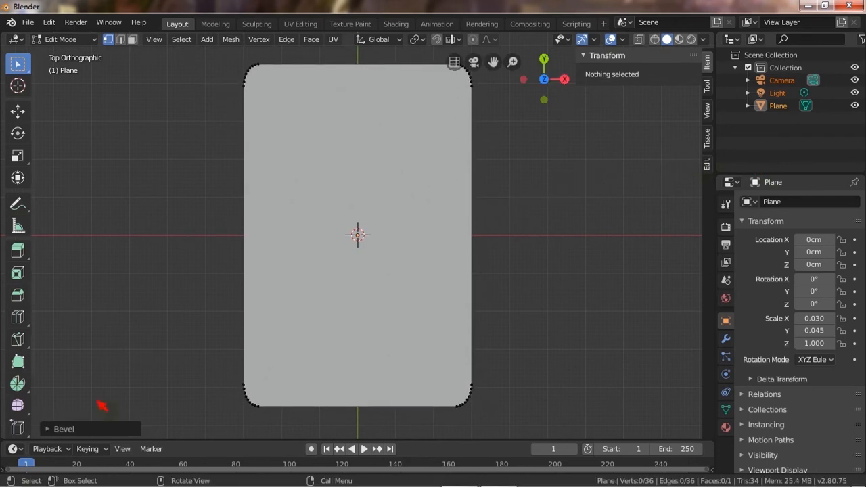
Set the corner bevel width to 13cm.
click(102, 429)
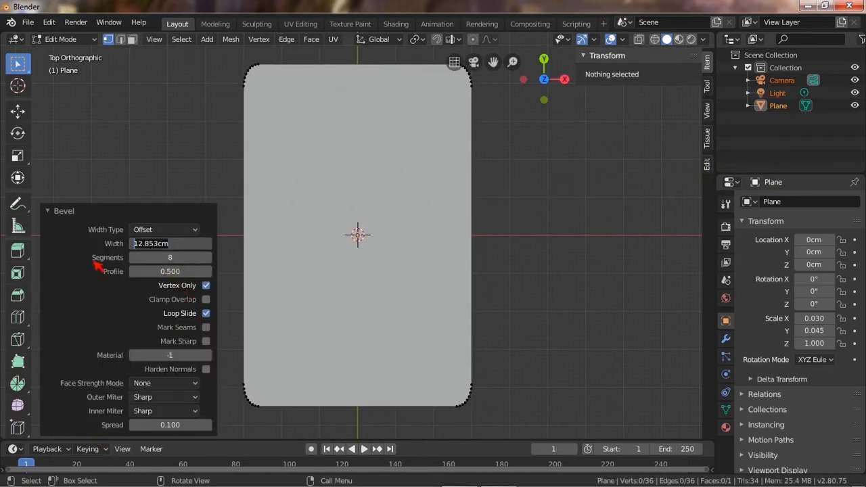
text(13)
key(Return)
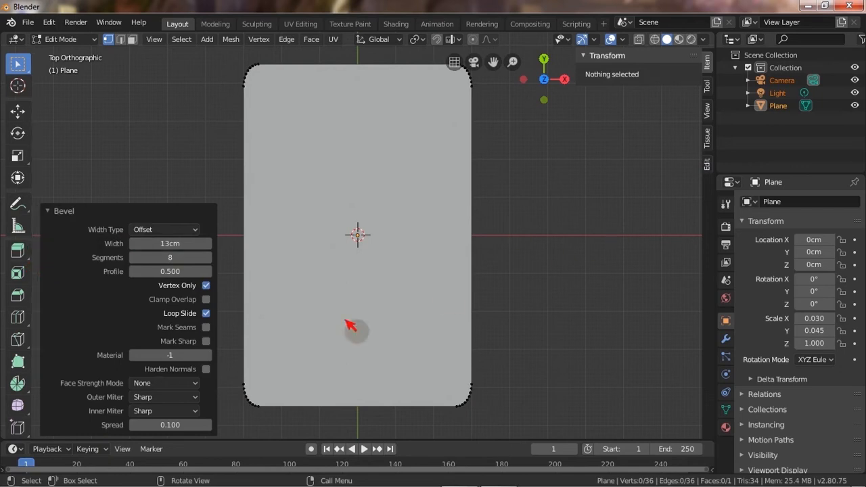
click(55, 212)
Set the viewport clip start to 0.1cm so the small model displays correctly.
middle_drag(393, 312, 474, 217)
click(706, 109)
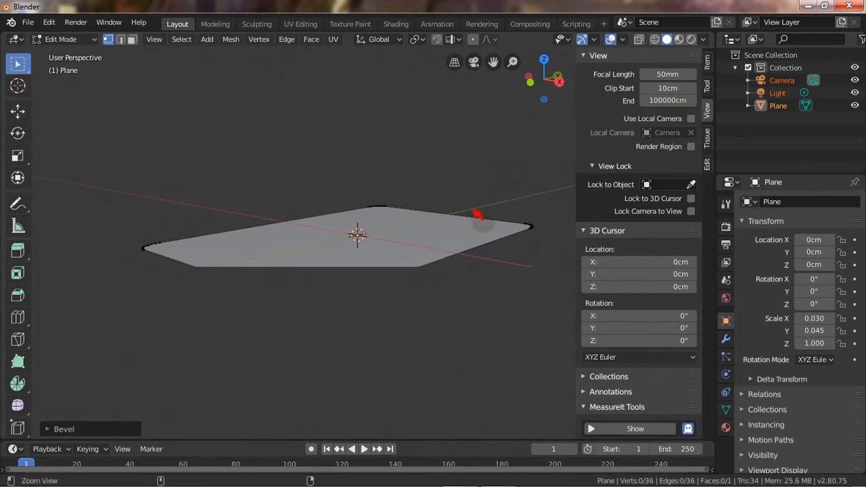
drag(663, 90, 640, 91)
middle_drag(429, 215, 441, 233)
scroll(441, 233, up, 2)
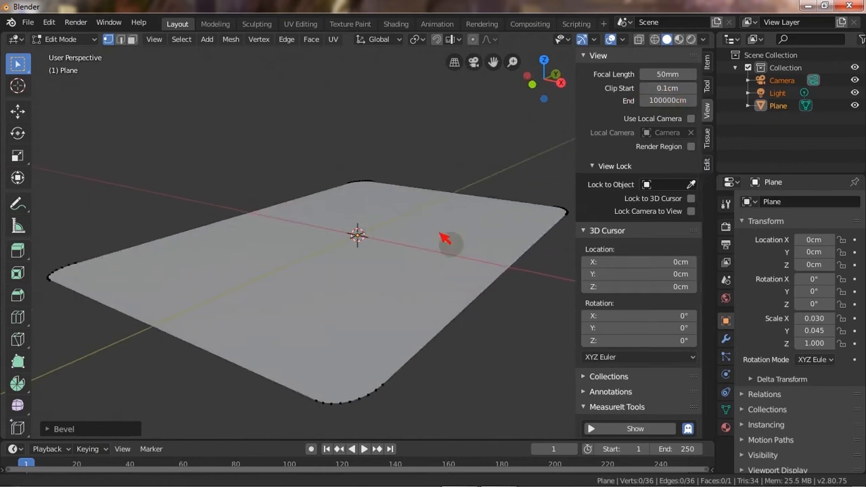
Select all geometry and extrude it upward by 0.14.
key(a)
key(e)
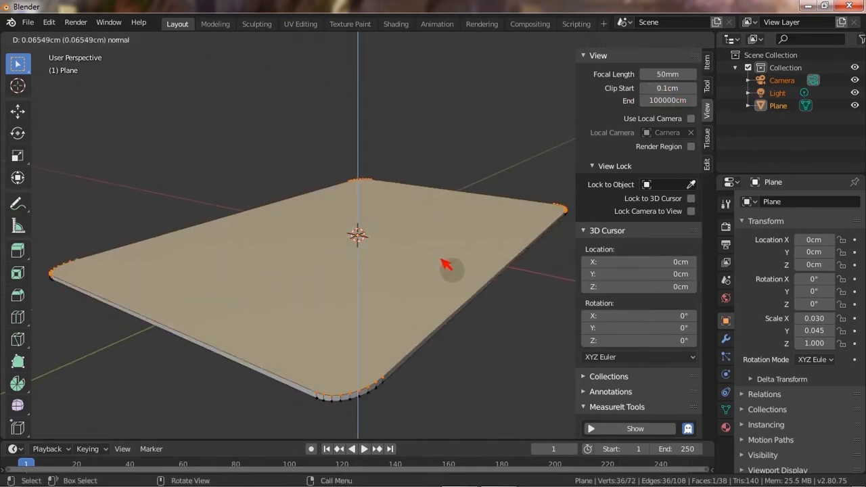
click(449, 267)
click(114, 433)
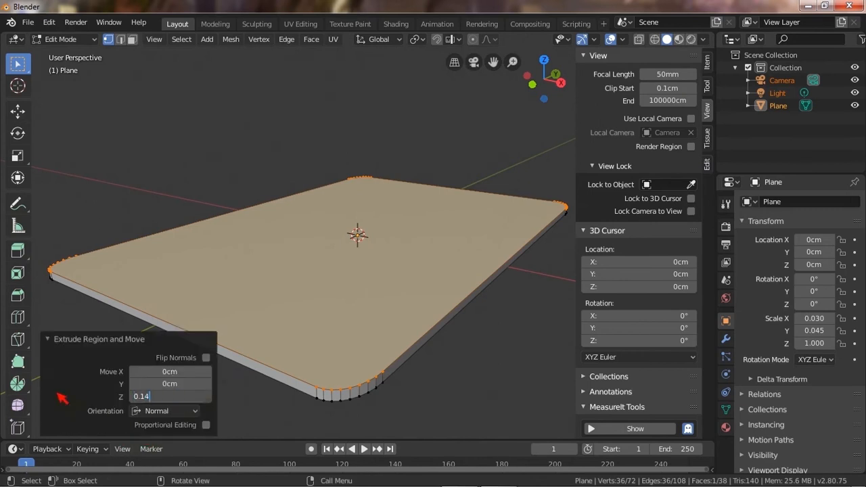
text(0.14)
key(Return)
Select the top face and inset it with a thickness of 1.
middle_drag(475, 201, 425, 199)
scroll(406, 214, up, 2)
shift+click(368, 182)
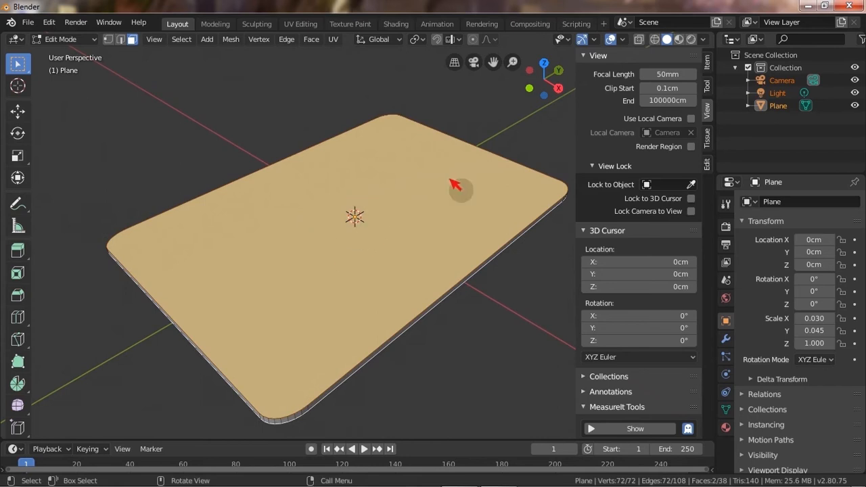
key(i)
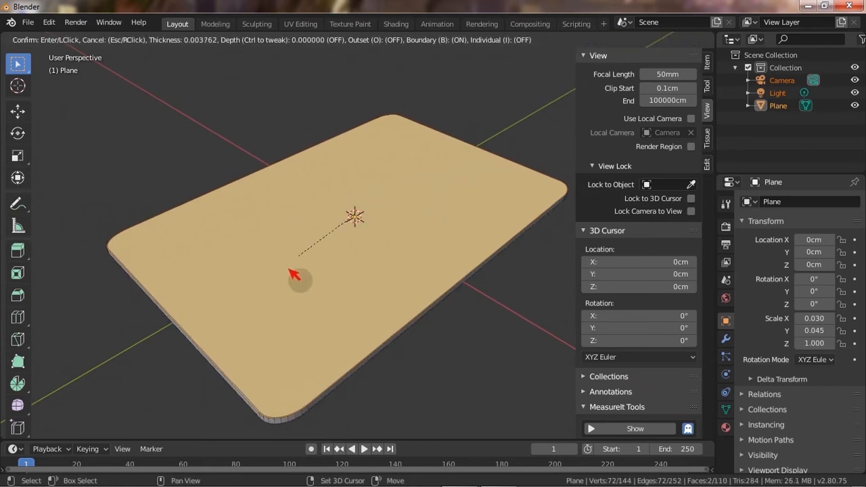
click(396, 273)
scroll(356, 264, up, 3)
scroll(352, 286, down, 1)
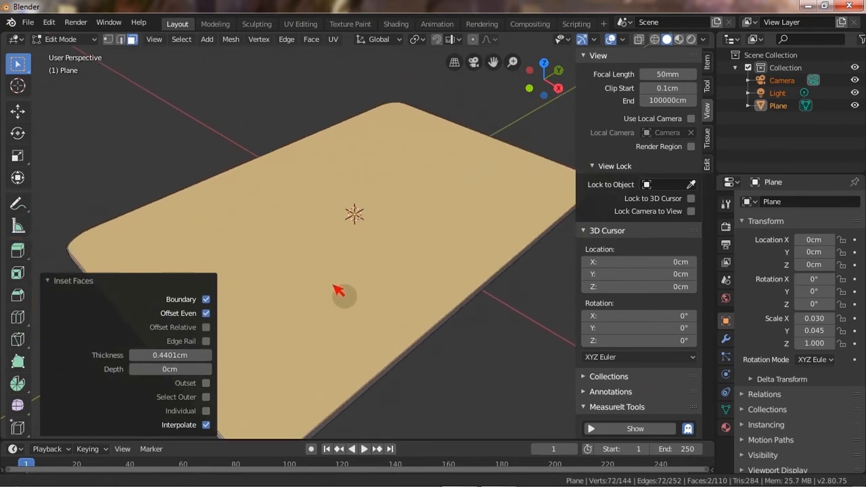
ctrl+scroll(179, 361, up, 1)
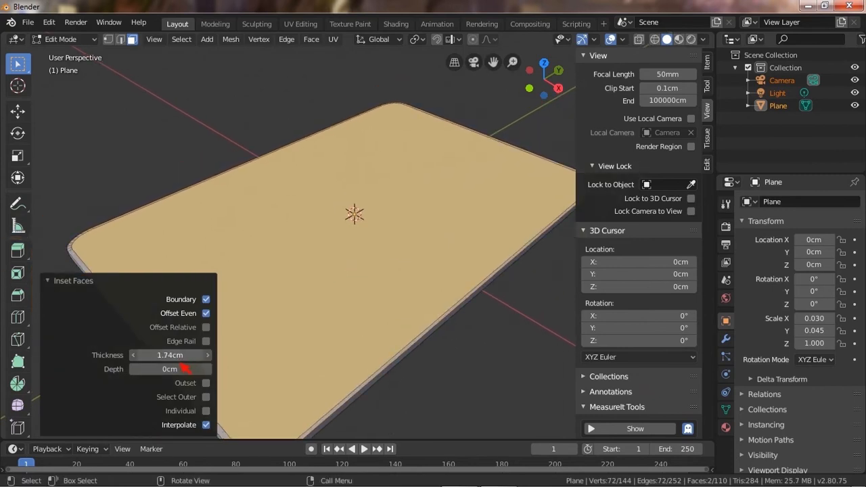
ctrl+scroll(179, 362, down, 2)
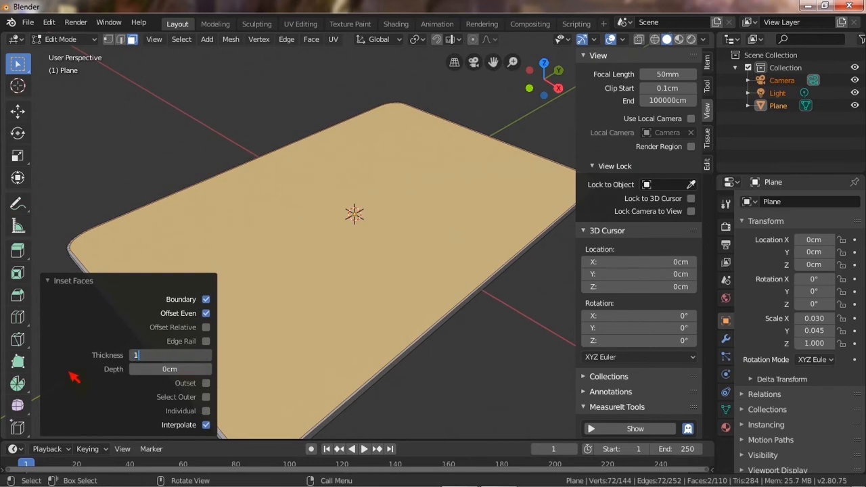
key(Return)
Add three loop cuts around the slab's side wall.
key(alt+a)
middle_drag(454, 383, 381, 338)
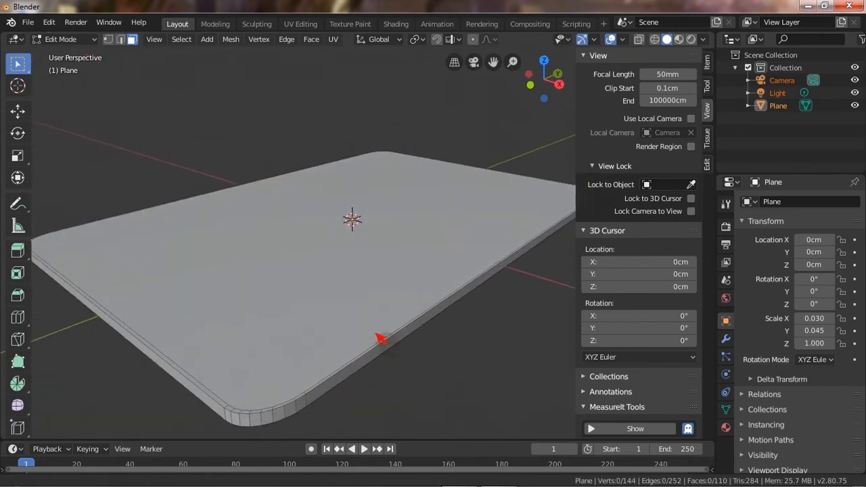
scroll(350, 370, up, 2)
shift+middle_drag(350, 370, 446, 196)
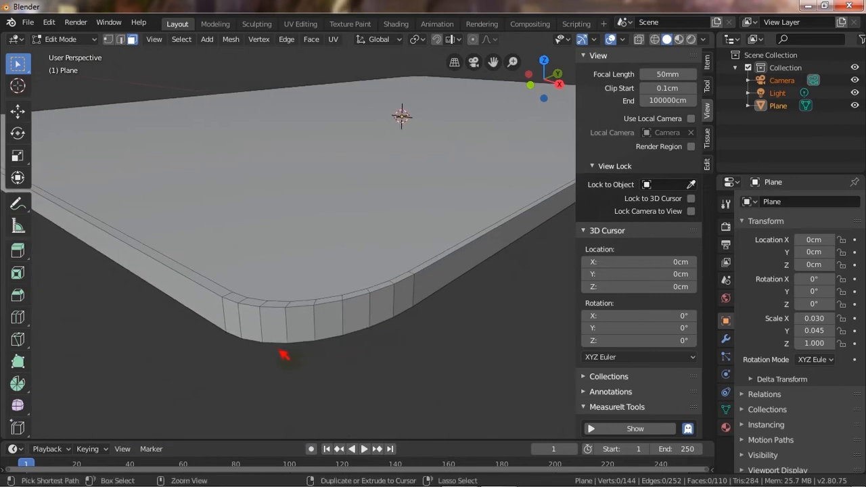
key(ctrl+r)
scroll(287, 344, up, 2)
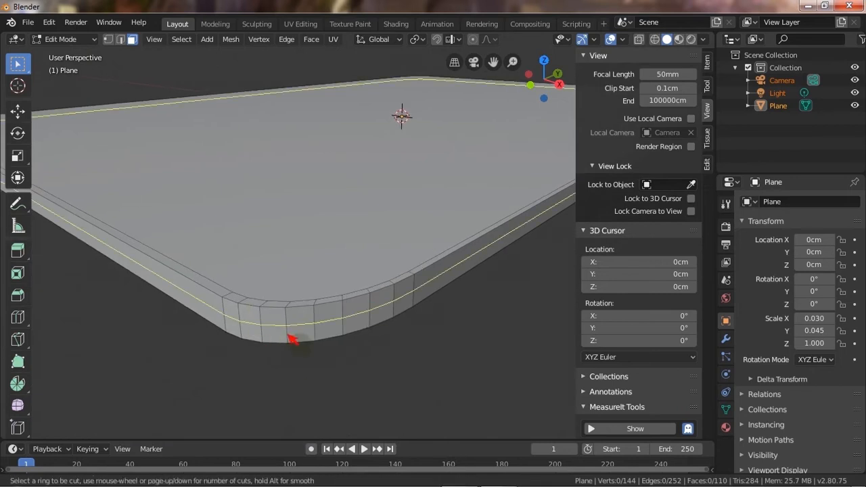
click(289, 342)
right_click(290, 342)
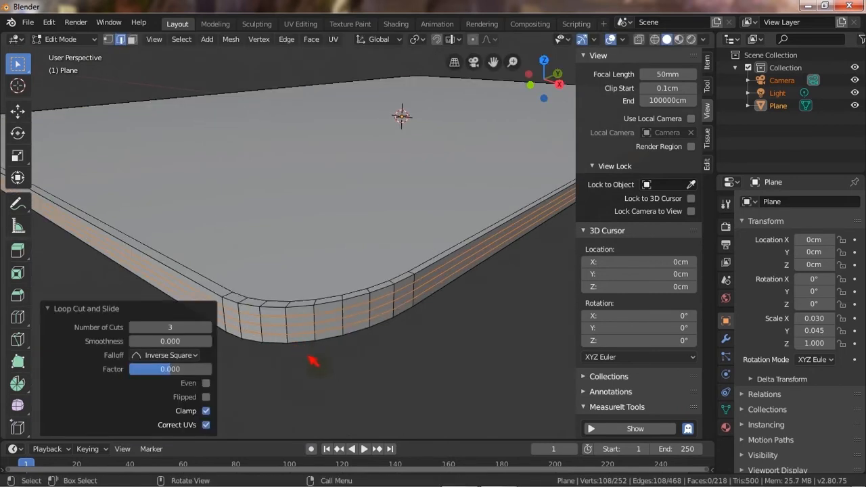
Scale the new side edge loops outward by about 1.004.
key(KP_7)
scroll(348, 232, down, 3)
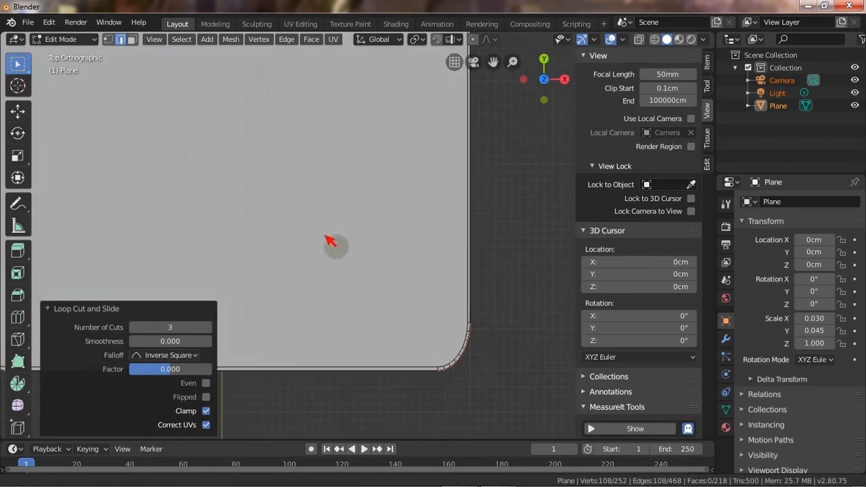
scroll(325, 236, down, 1)
shift+middle_drag(462, 310, 472, 314)
scroll(472, 314, up, 2)
shift+middle_drag(457, 278, 444, 263)
scroll(395, 252, up, 1)
shift+middle_drag(475, 339, 429, 316)
scroll(432, 276, up, 2)
shift+middle_drag(432, 276, 414, 260)
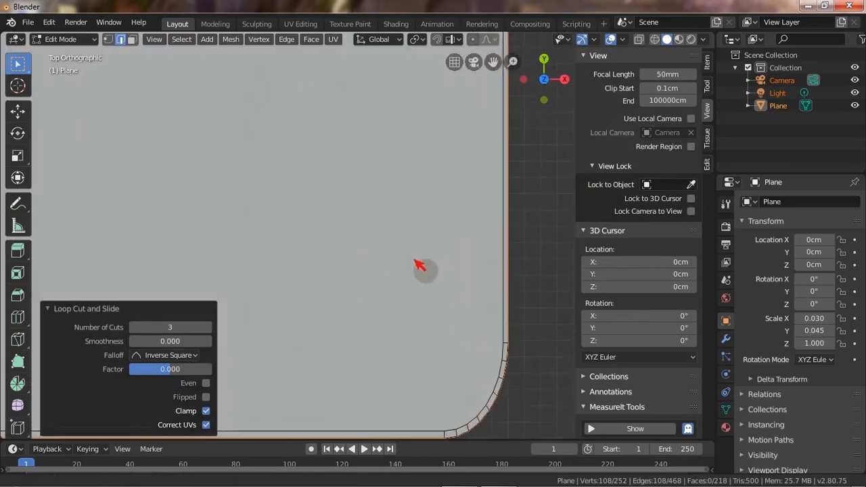
scroll(420, 266, down, 1)
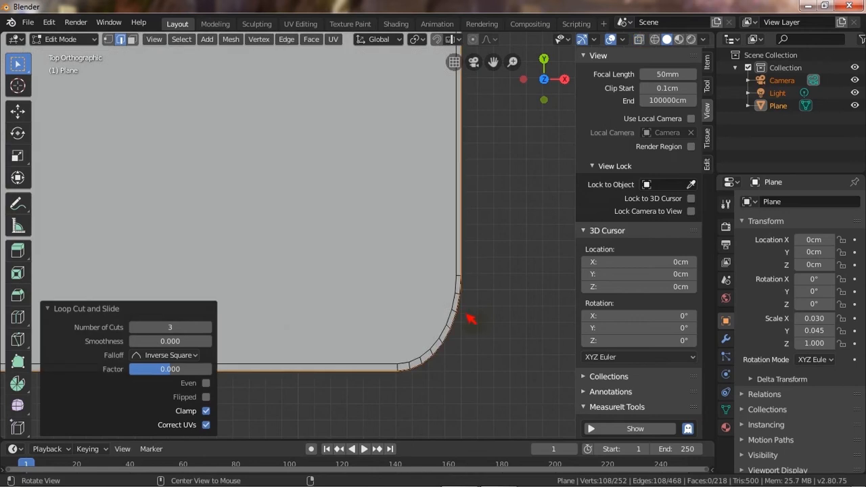
key(s)
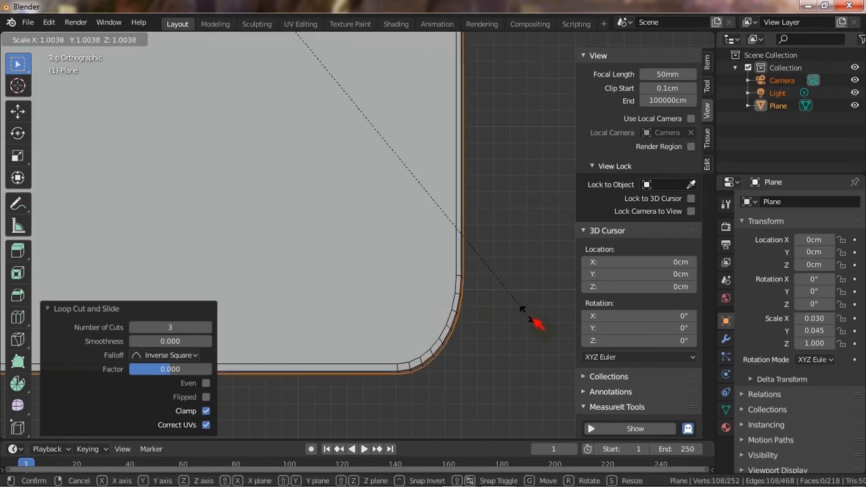
click(538, 326)
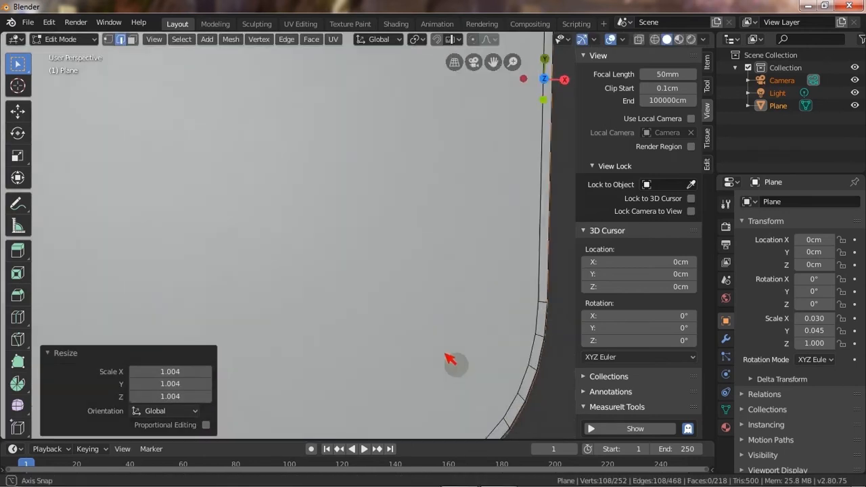
Select the middle side edge loop and scale it slightly outward.
middle_drag(449, 360, 462, 308)
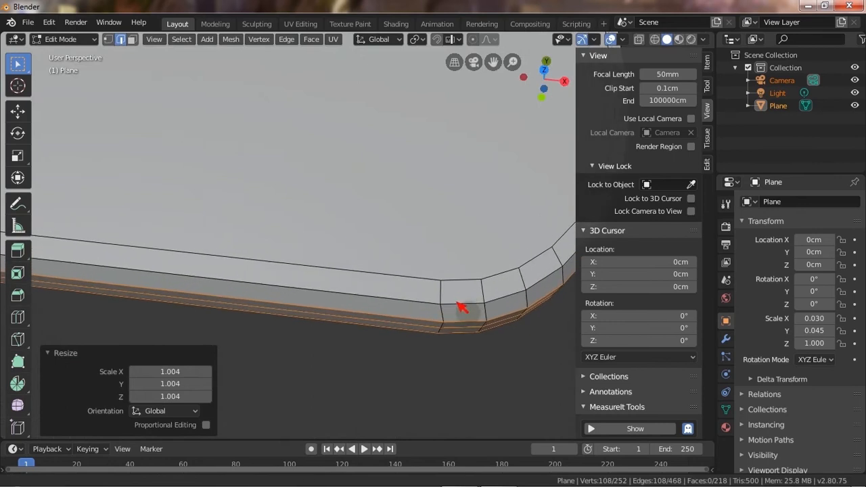
click(439, 334)
key(KP_7)
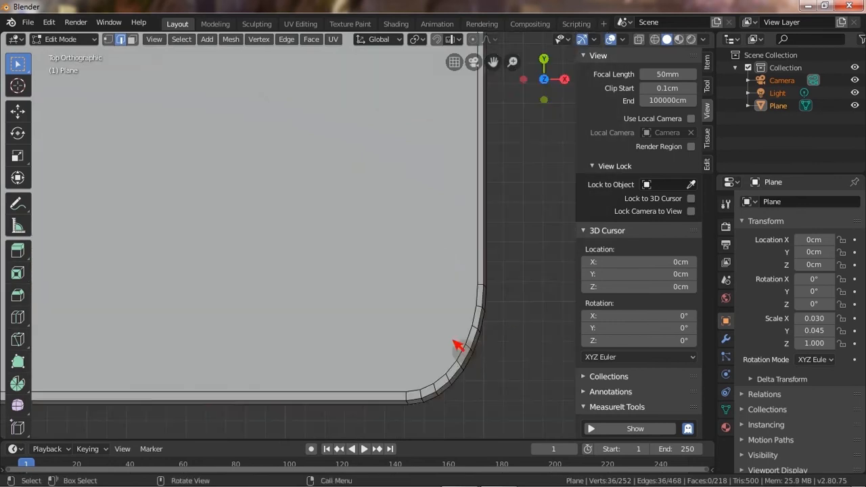
key(s)
click(521, 347)
Return to Object Mode.
middle_drag(521, 347, 380, 203)
key(Tab)
scroll(382, 219, up, 4)
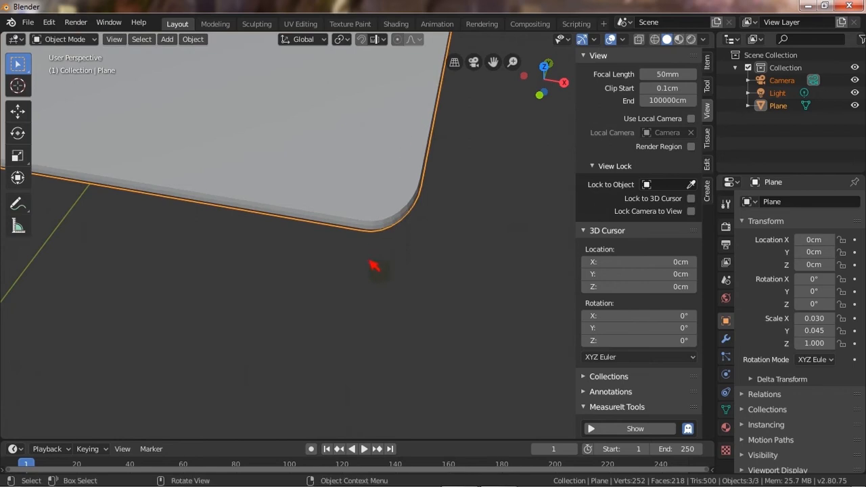
Apply smooth shading to the slab and deselect everything.
key(alt+a)
middle_drag(375, 297, 333, 223)
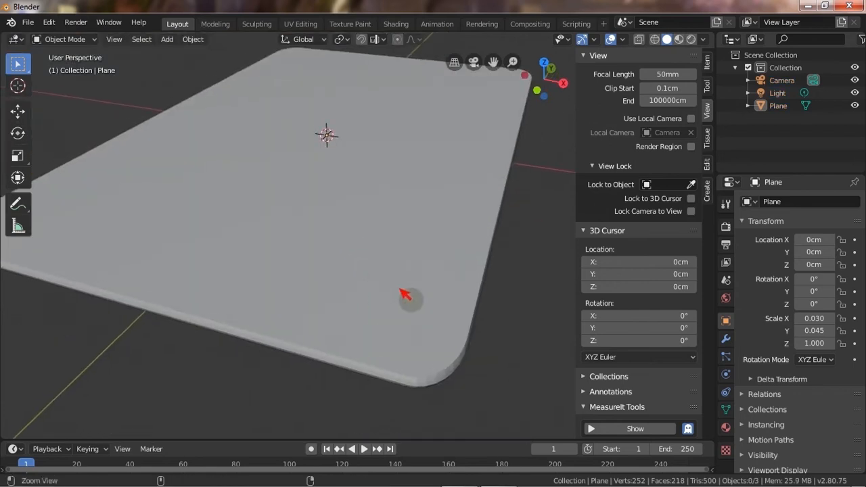
click(405, 295)
click(193, 39)
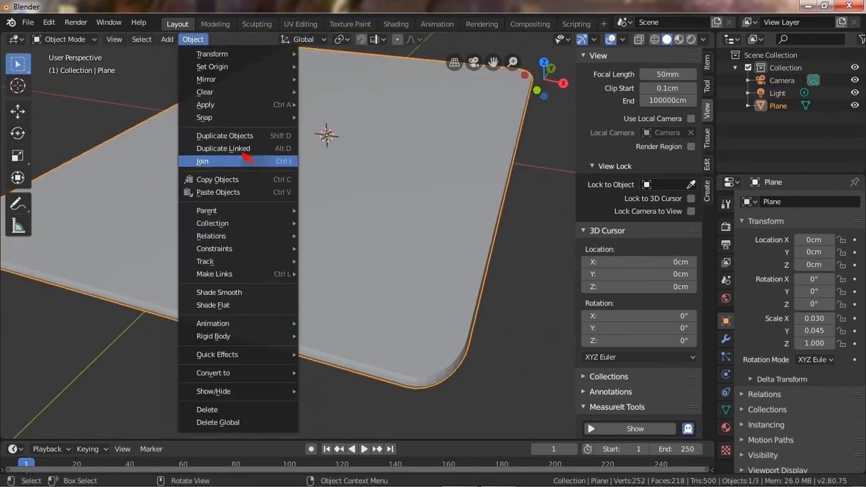
click(245, 296)
key(alt+a)
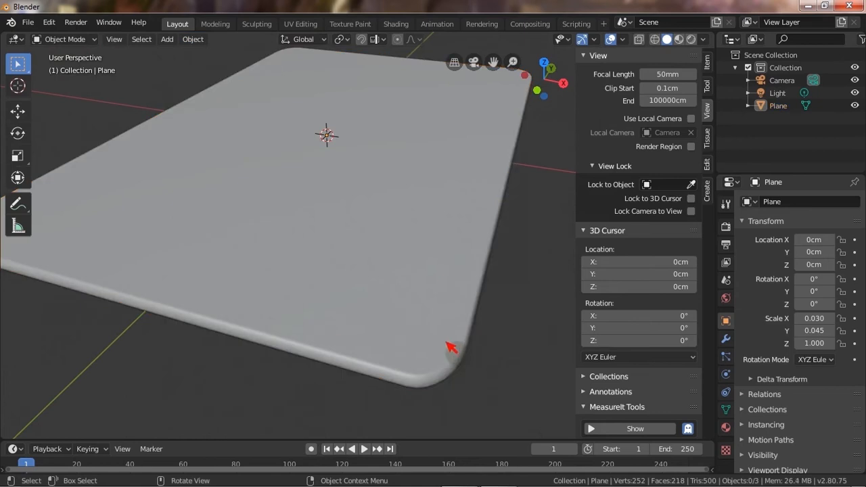
Add an Array modifier to the slab.
alt+drag(447, 337, 419, 320)
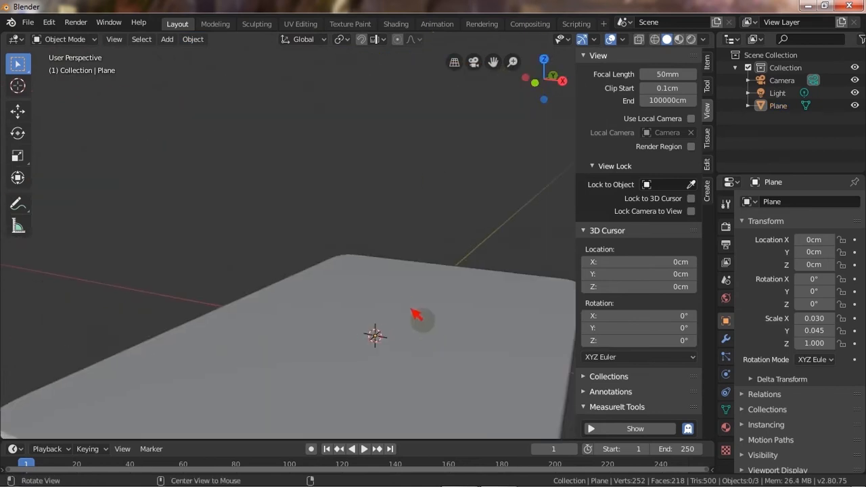
ctrl+alt+drag(434, 219, 402, 282)
key(KP_7)
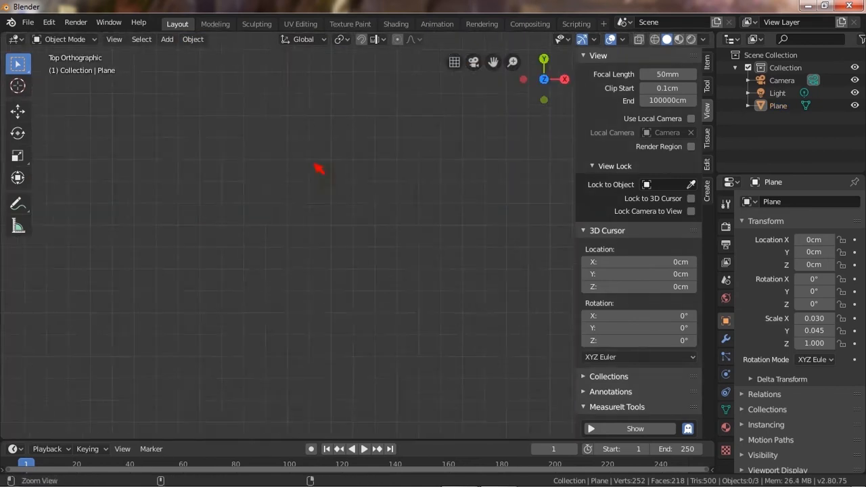
ctrl+alt+drag(316, 166, 334, 196)
alt+shift+drag(339, 269, 311, 340)
ctrl+alt+drag(344, 228, 352, 161)
alt+shift+drag(284, 325, 344, 248)
ctrl+alt+drag(343, 248, 342, 201)
alt+drag(311, 276, 294, 176)
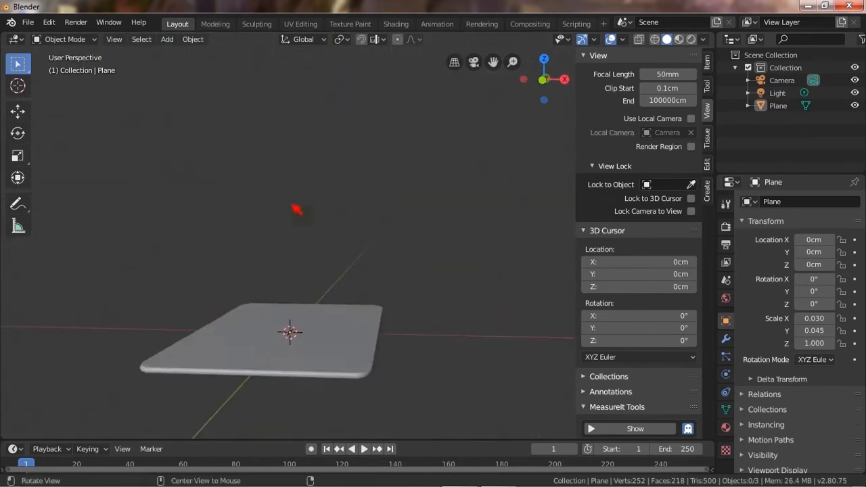
alt+shift+drag(267, 238, 266, 205)
ctrl+alt+drag(355, 310, 367, 270)
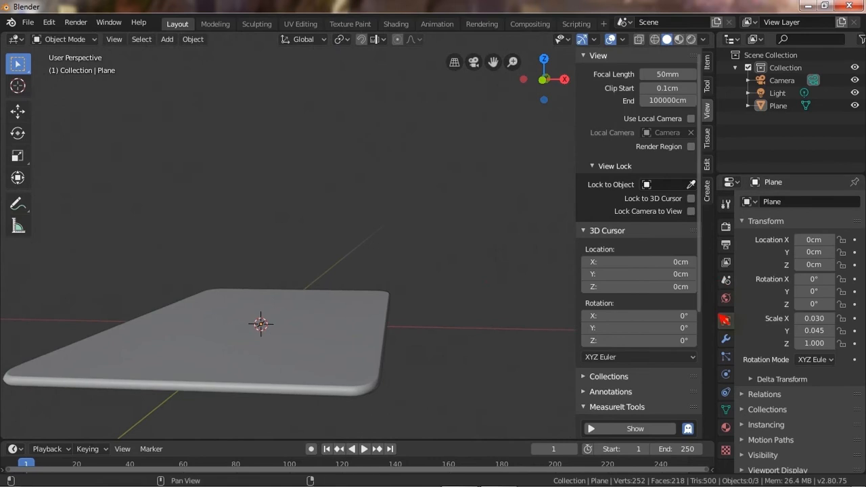
click(726, 339)
click(779, 201)
click(639, 235)
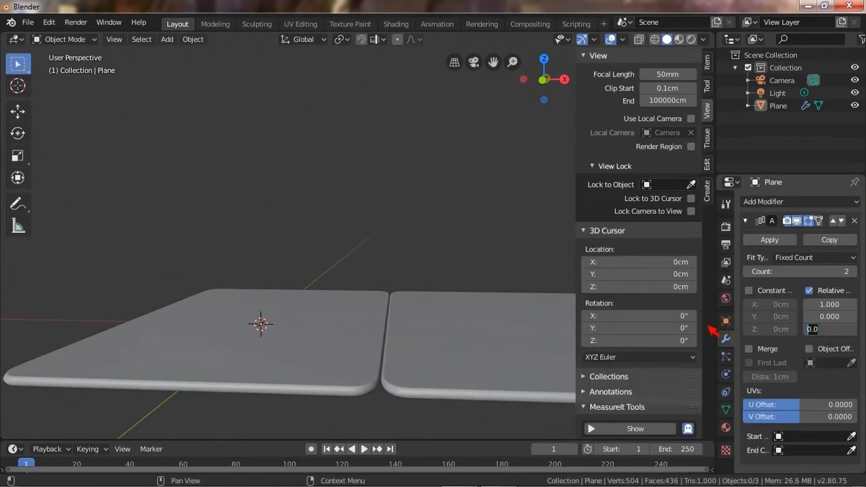
Set the array's relative offset to 1.05 along Z and 0 along X, stacking the copies vertically.
text(5)
key(Return)
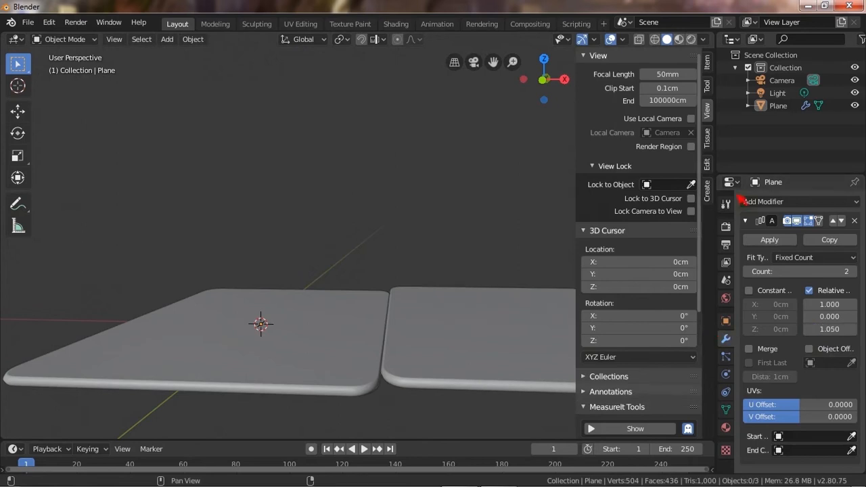
text(0)
key(Return)
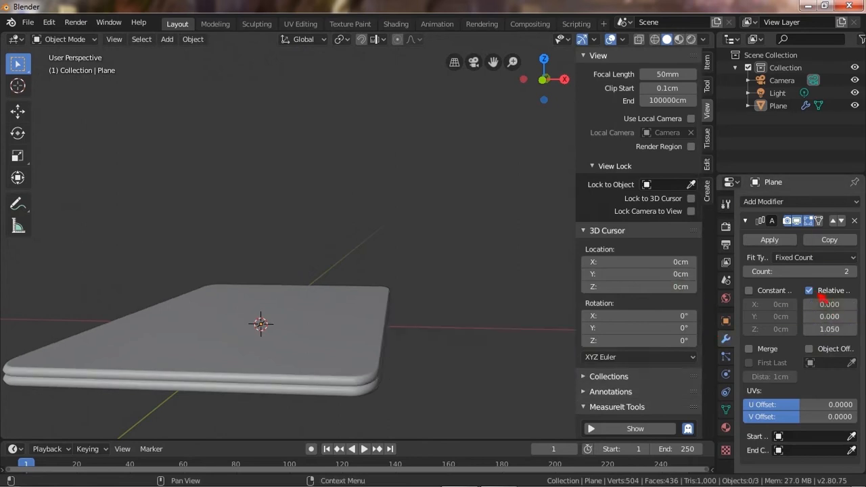
Set the array count to 15.
drag(860, 278, 827, 280)
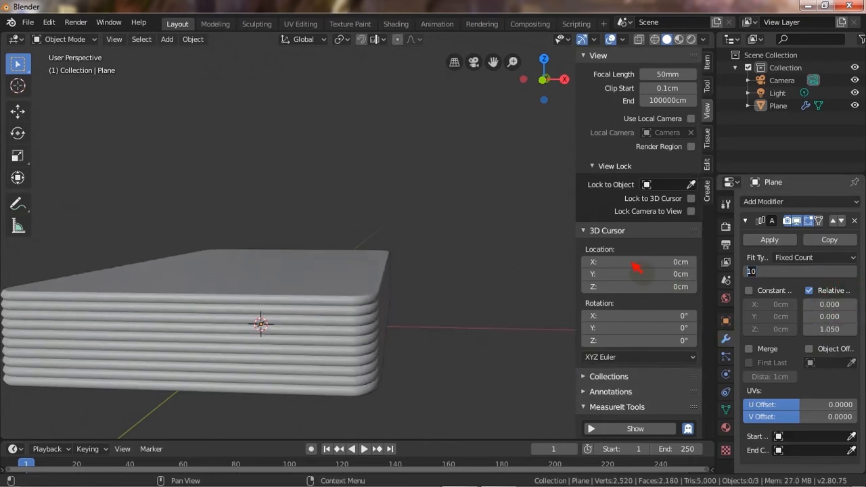
text(15)
key(Return)
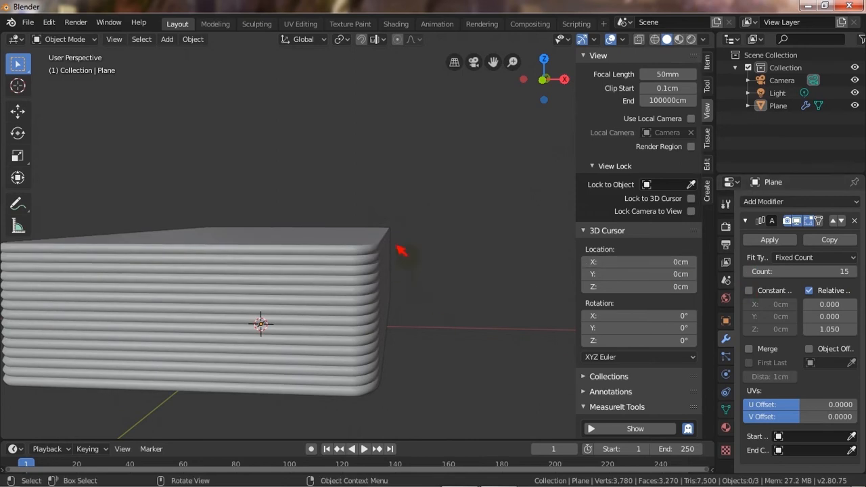
Duplicate the stacked slab and move the copy 6.15 cm along X beside the original.
key(KP_7)
ctrl+middle_drag(441, 315, 394, 206)
click(340, 270)
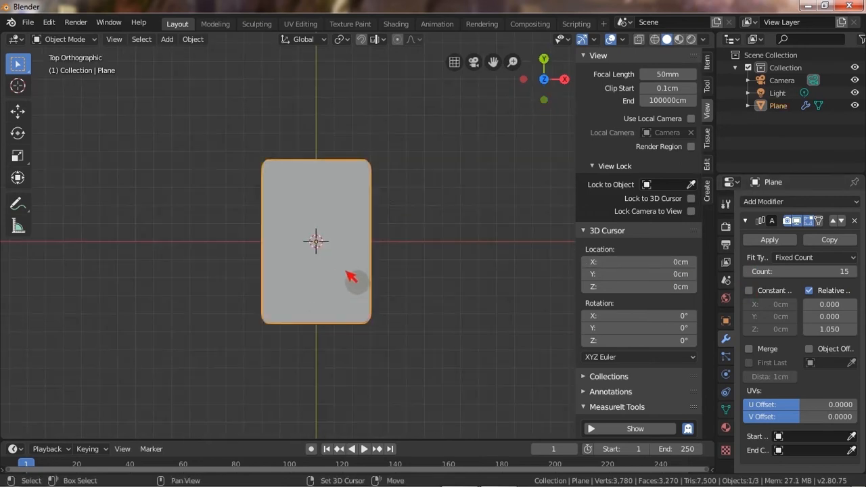
key(shift+d)
right_click(281, 265)
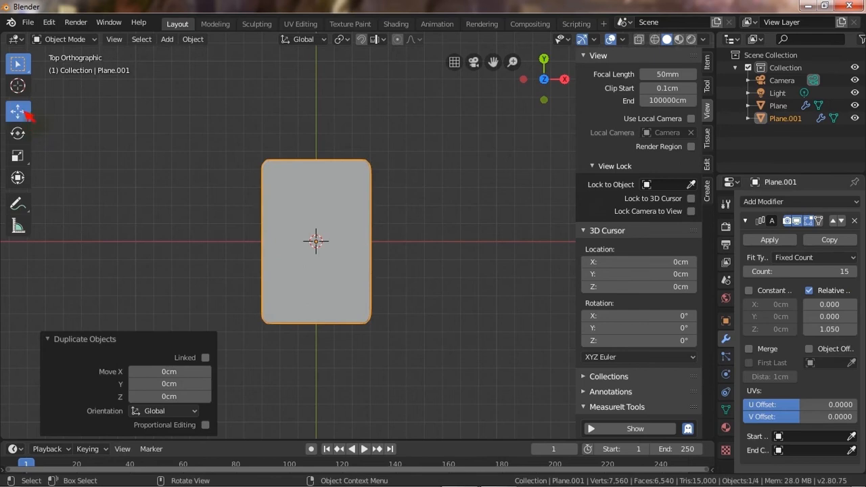
key(g)
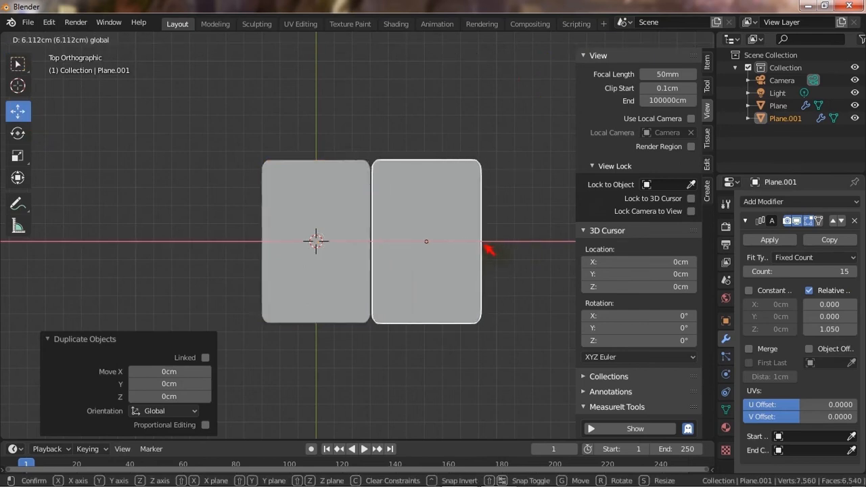
click(490, 251)
middle_drag(490, 251, 387, 236)
scroll(395, 241, up, 6)
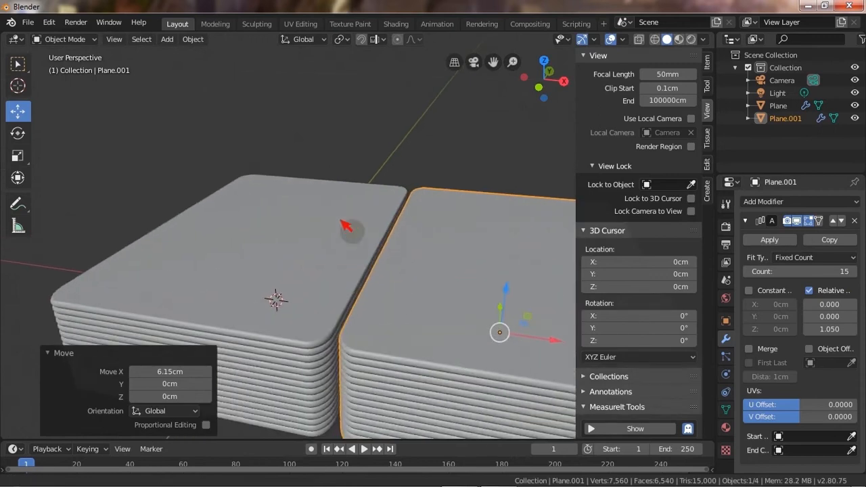
Remove the Array modifier from the duplicate so it becomes a single slab.
shift+middle_drag(341, 220, 307, 140)
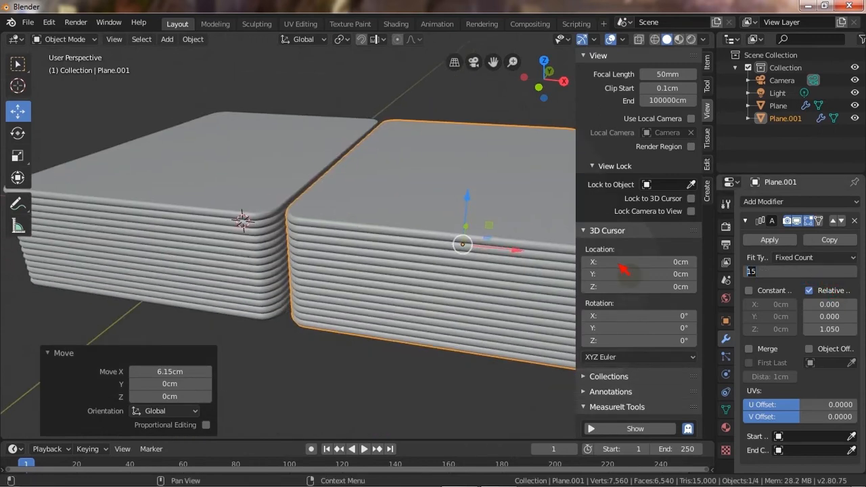
key(Return)
click(855, 221)
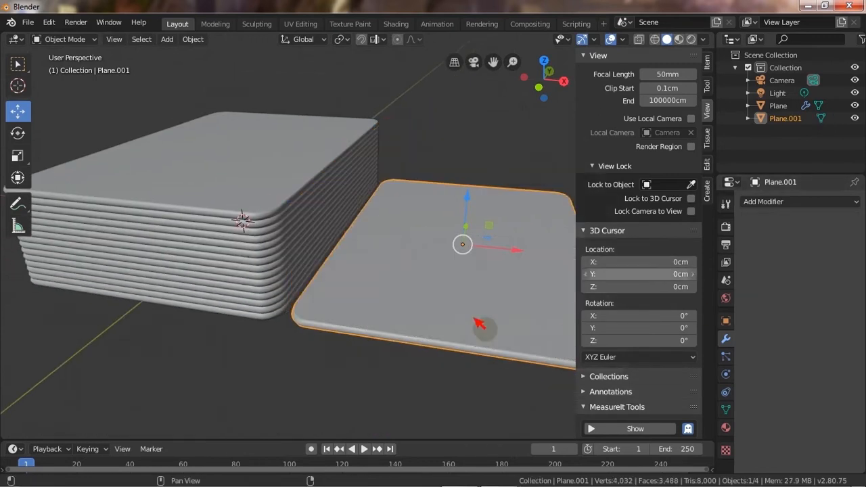
Duplicate the single slab and raise the copy about 0.154 cm along Z.
scroll(416, 364, down, 1)
key(KP_1)
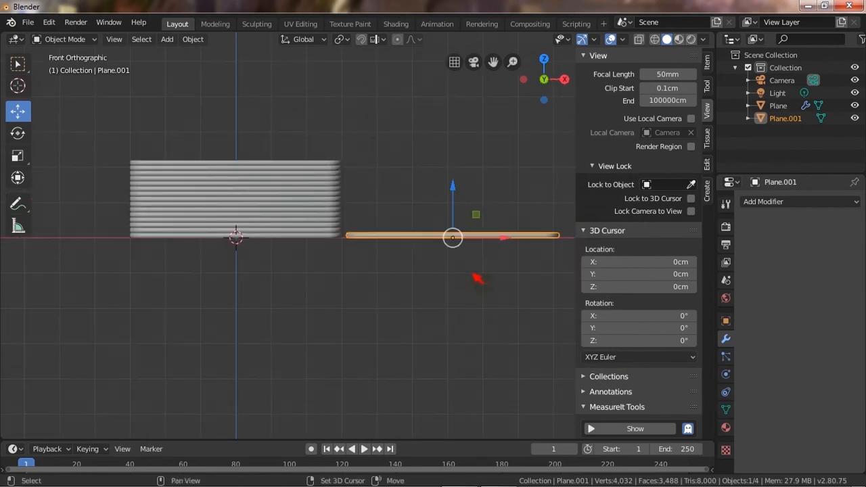
key(shift+d)
key(Escape)
scroll(488, 223, up, 5)
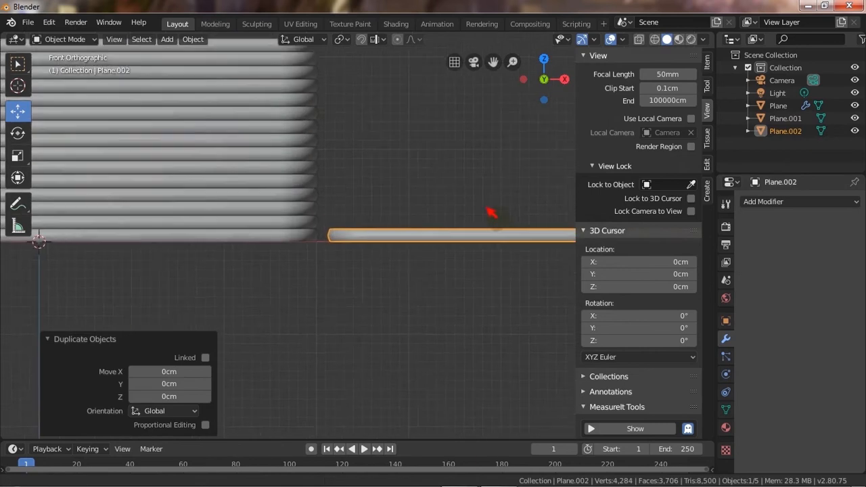
shift+middle_drag(491, 212, 287, 280)
key(g)
key(z)
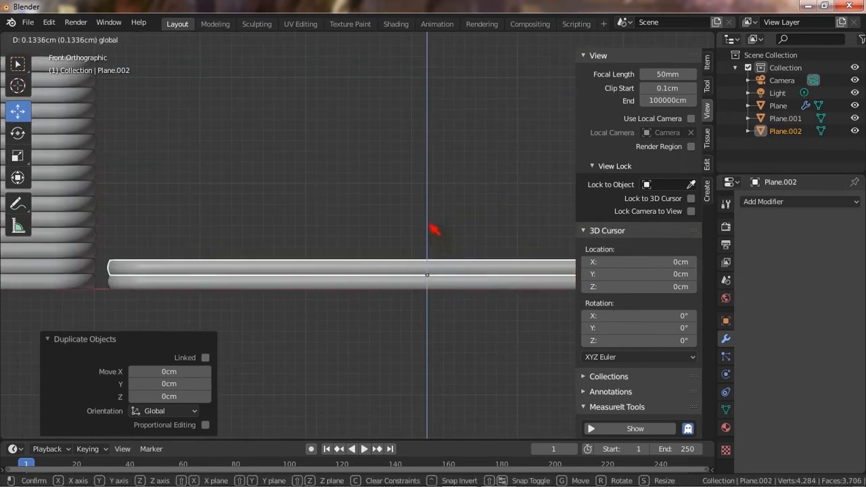
click(439, 207)
scroll(458, 235, up, 2)
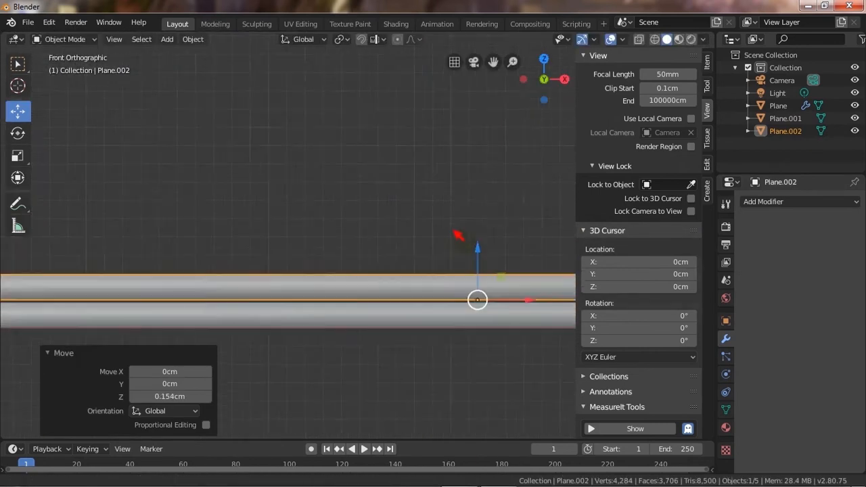
Nudge the raised copy along Z so it rests directly on the slab below, about -0.006 cm.
scroll(459, 234, up, 3)
key(g)
key(z)
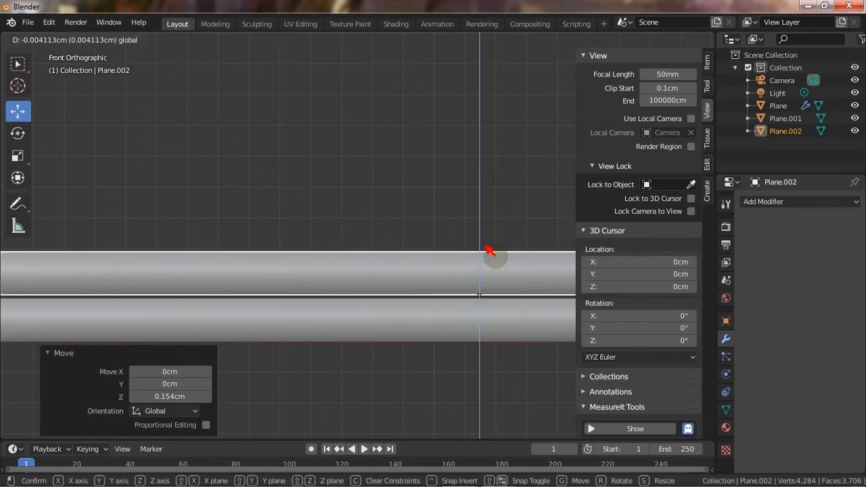
click(488, 259)
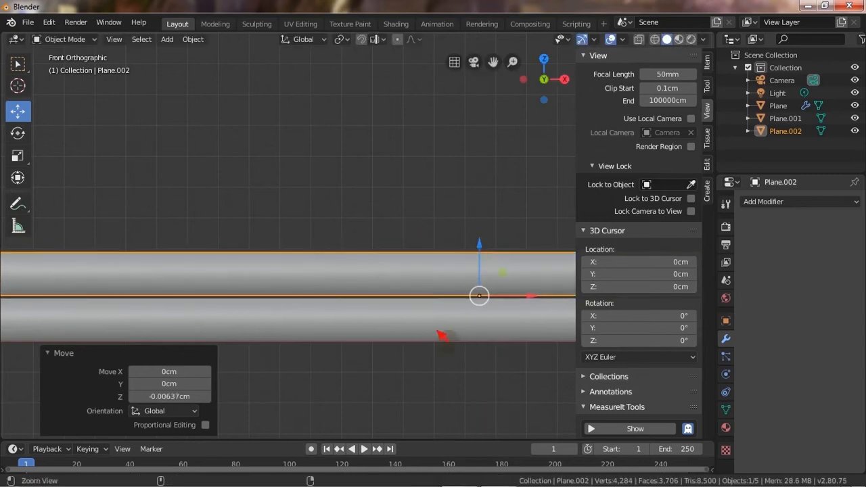
scroll(397, 228, up, 4)
key(g)
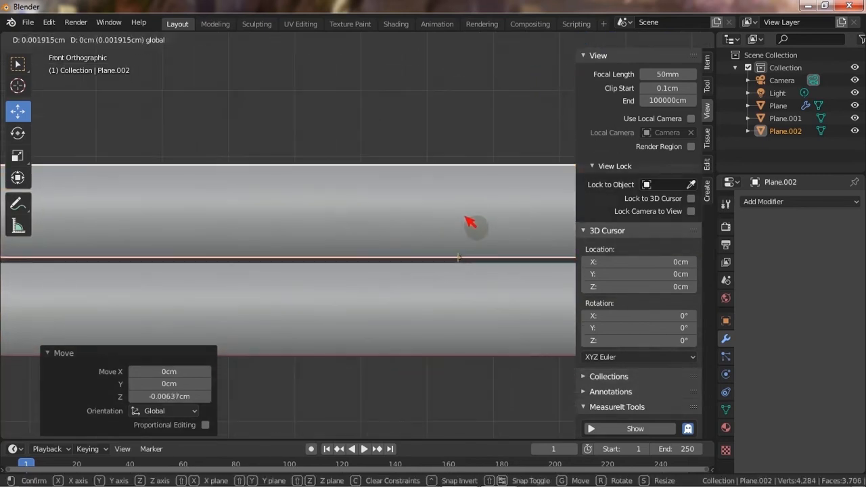
click(468, 225)
key(g)
key(z)
click(426, 168)
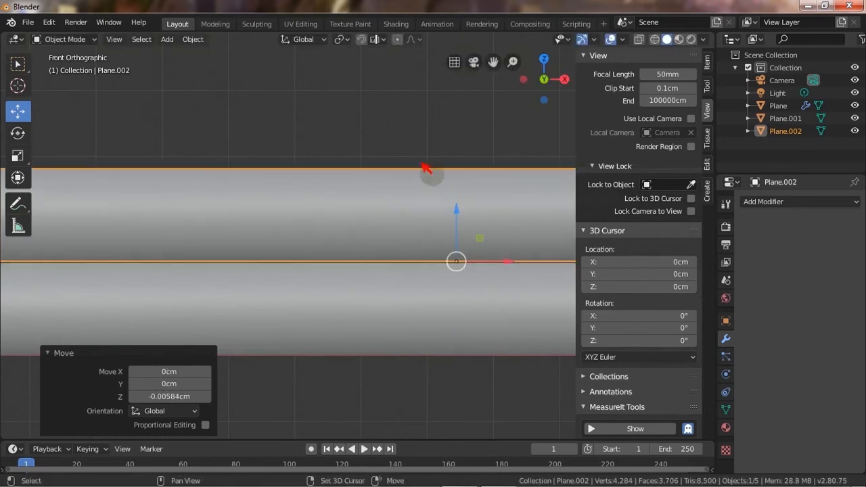
Rotate the top slab copy about 12.2° around Z in top view.
middle_drag(427, 168, 420, 327)
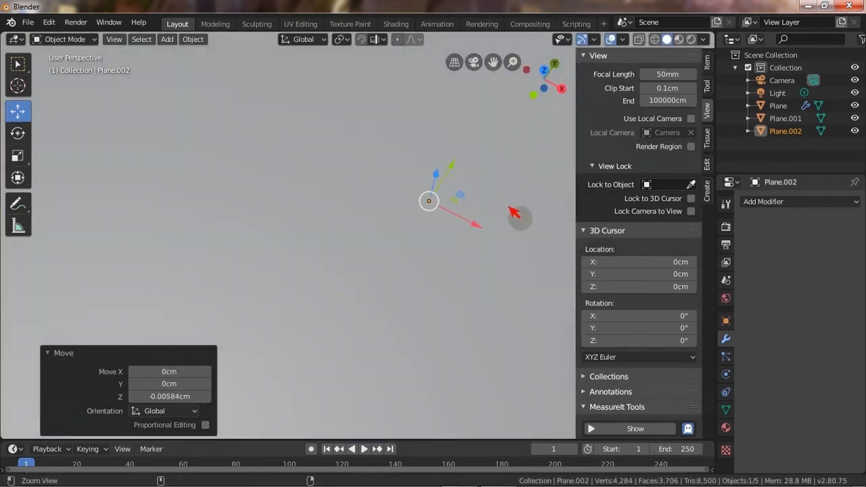
ctrl+middle_drag(514, 213, 449, 224)
key(KP_7)
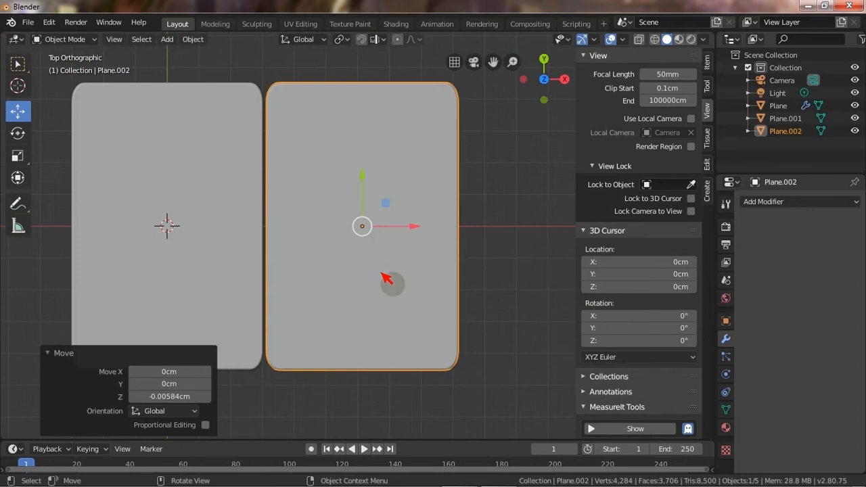
key(r)
click(528, 266)
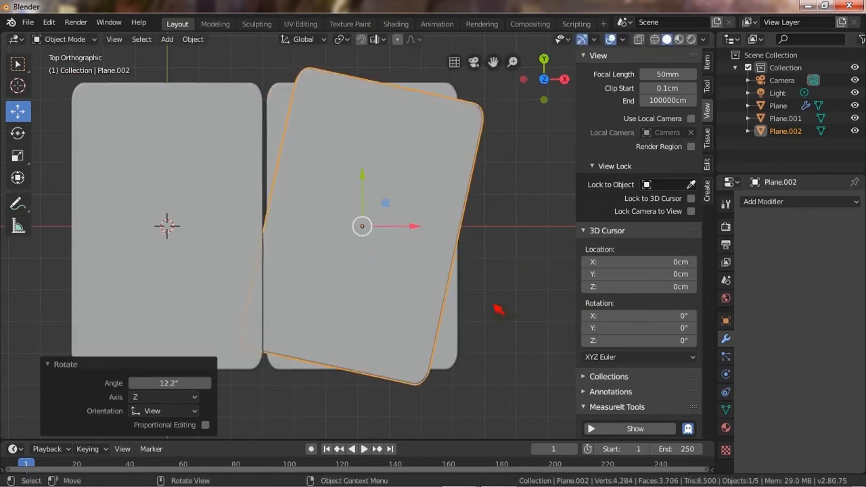
Rotate the lower single slab about -1.92° around Z.
click(448, 322)
key(r)
click(522, 283)
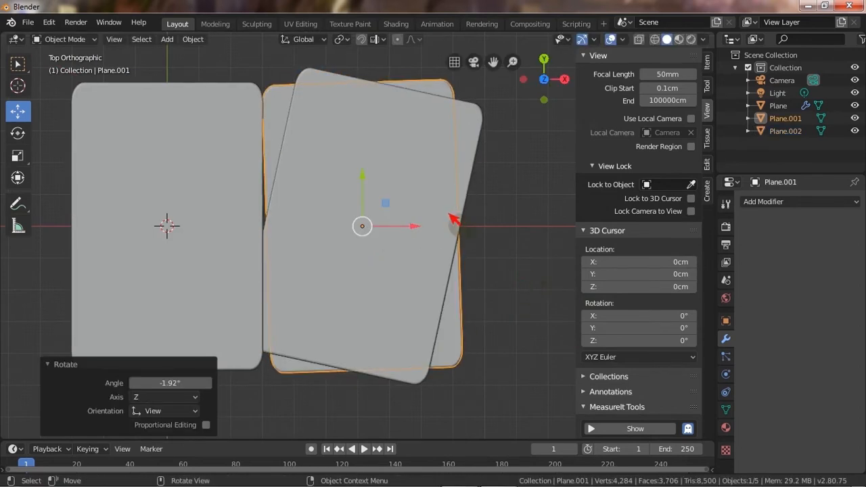
Reposition the lower single slab, shifting it about 0.48 cm in -X under the rotated top slab.
click(447, 219)
shift+click(455, 309)
key(g)
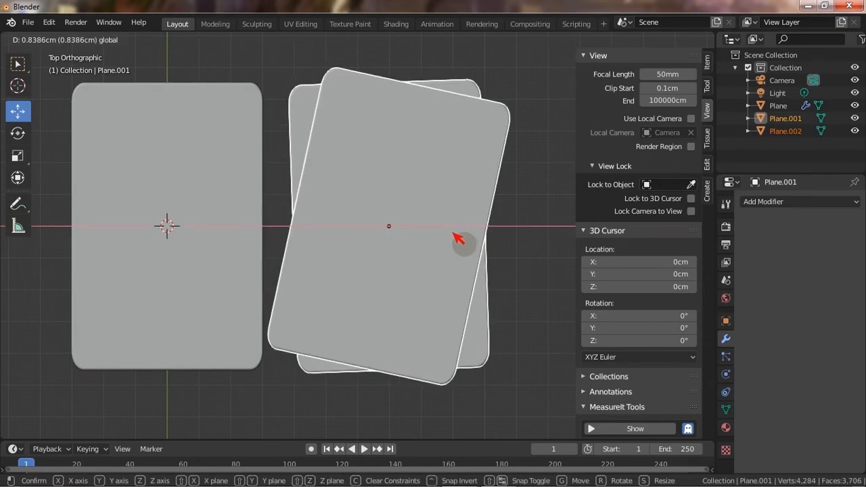
click(460, 238)
click(469, 298)
key(g)
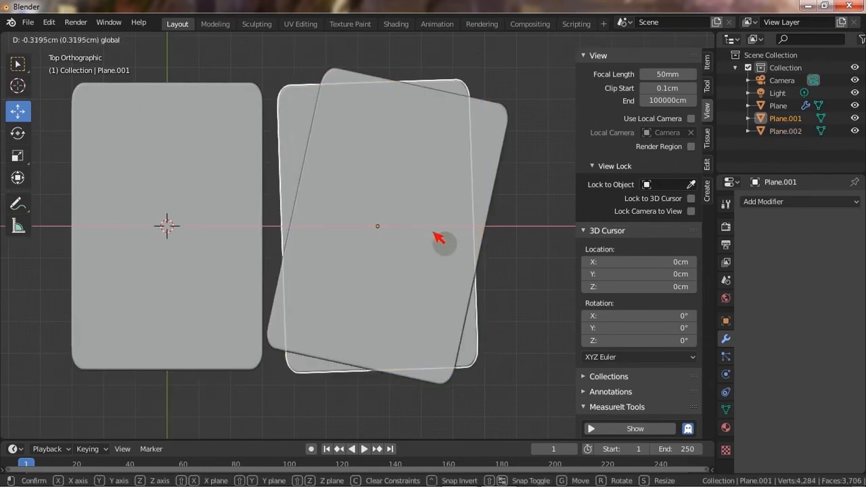
click(434, 238)
click(451, 234)
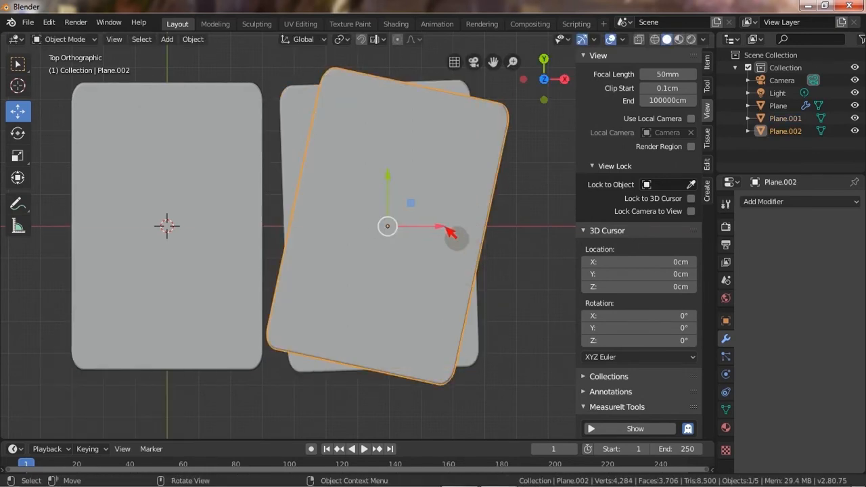
click(477, 319)
key(g)
click(425, 238)
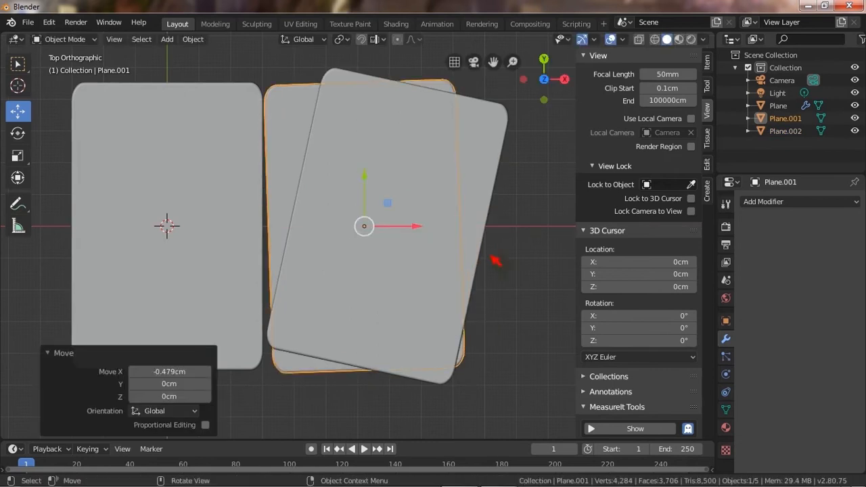
Move the rotated top slab about 0.36 cm in -Y.
click(496, 261)
click(406, 194)
key(g)
key(y)
click(440, 197)
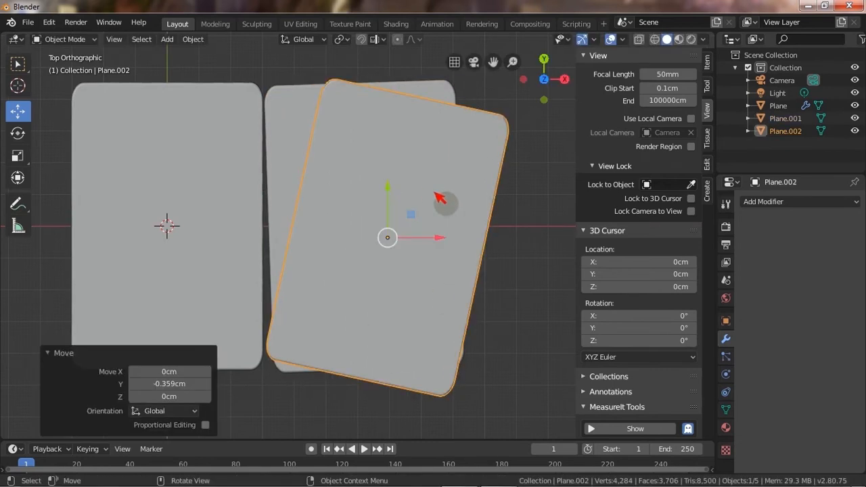
Add a 200 cm plane at the origin as the ground surface beneath the cards.
middle_drag(516, 348, 423, 292)
key(ctrl+a)
click(399, 352)
shift+middle_drag(423, 293, 416, 313)
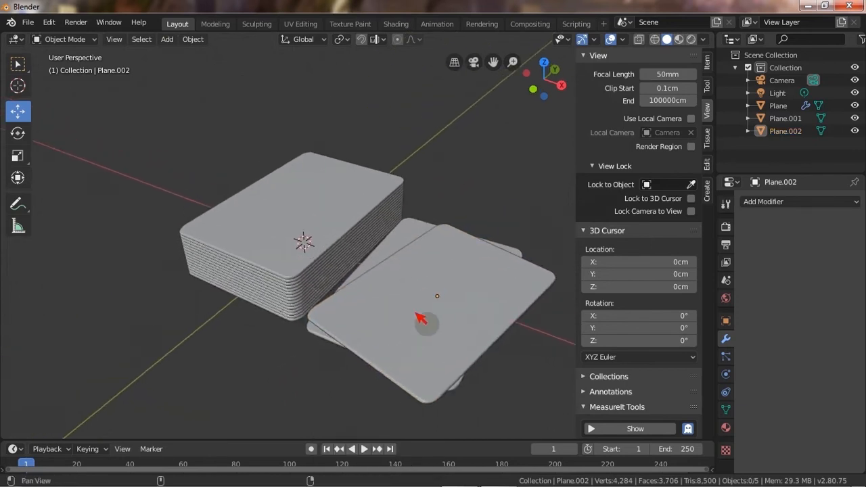
key(ctrl+a)
key(Escape)
key(shift+a)
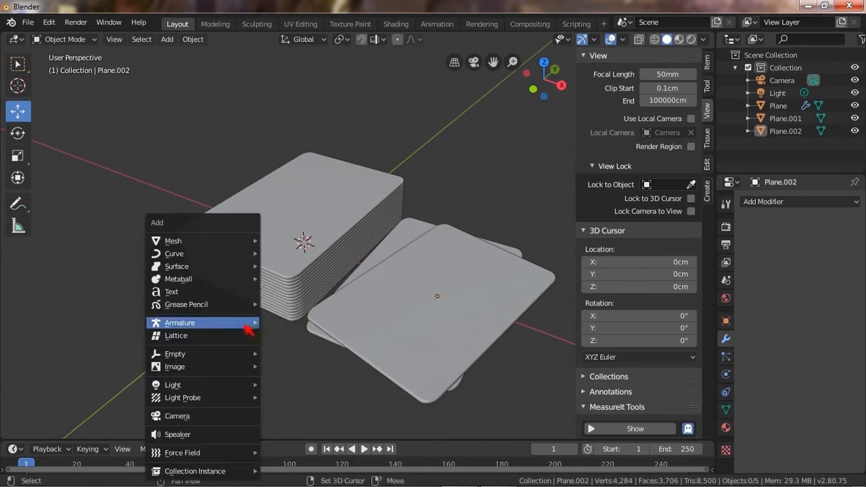
click(288, 240)
scroll(348, 314, down, 3)
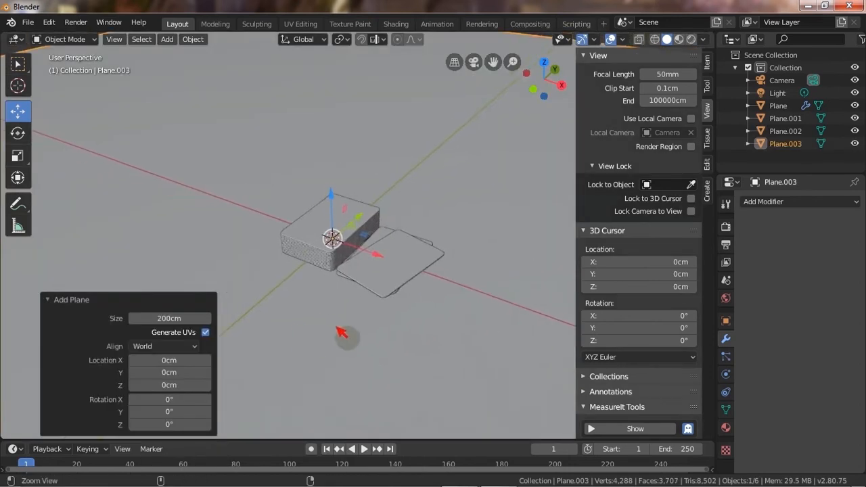
scroll(338, 291, up, 2)
Enable Lock Camera to View and reframe the camera on the card deck.
key(KP_0)
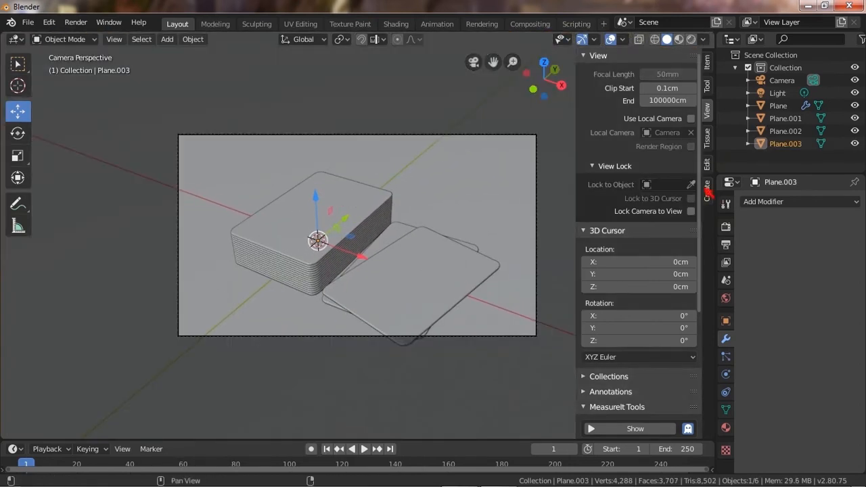
click(692, 211)
middle_drag(387, 271, 444, 249)
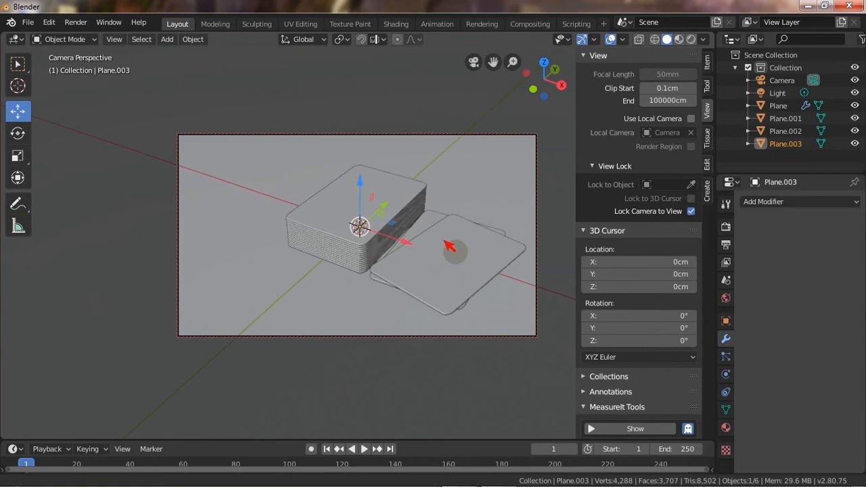
key(KP_0)
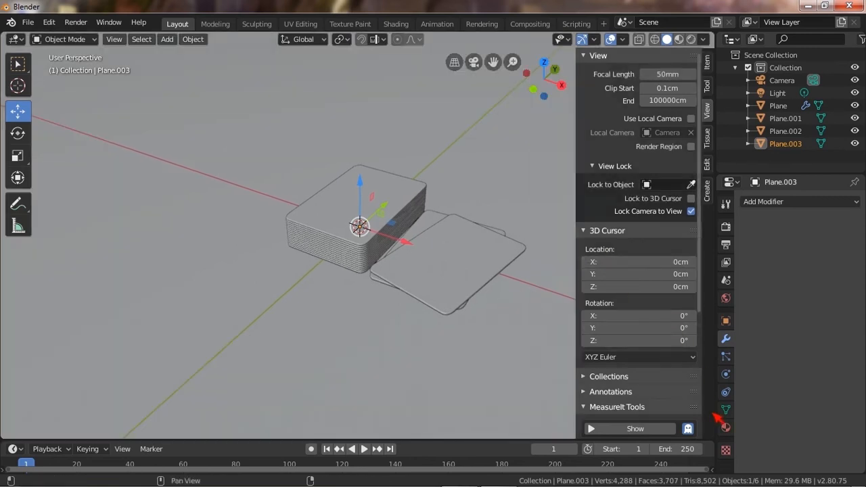
Create a new material for the ground plane and set its base color to yellow.
click(725, 428)
click(779, 255)
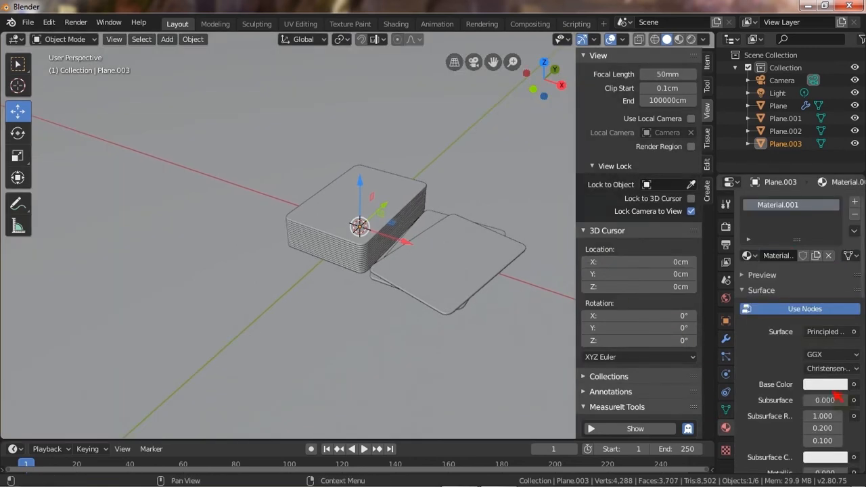
scroll(852, 316, down, 3)
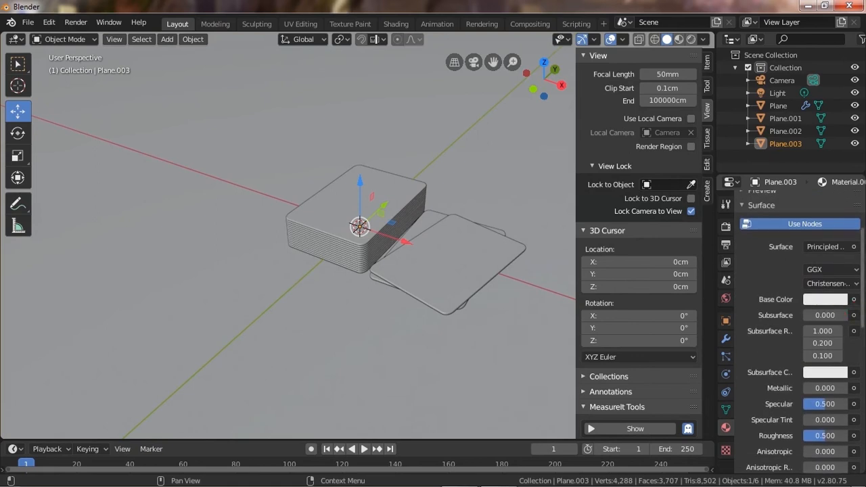
scroll(799, 304, up, 3)
drag(785, 239, 750, 272)
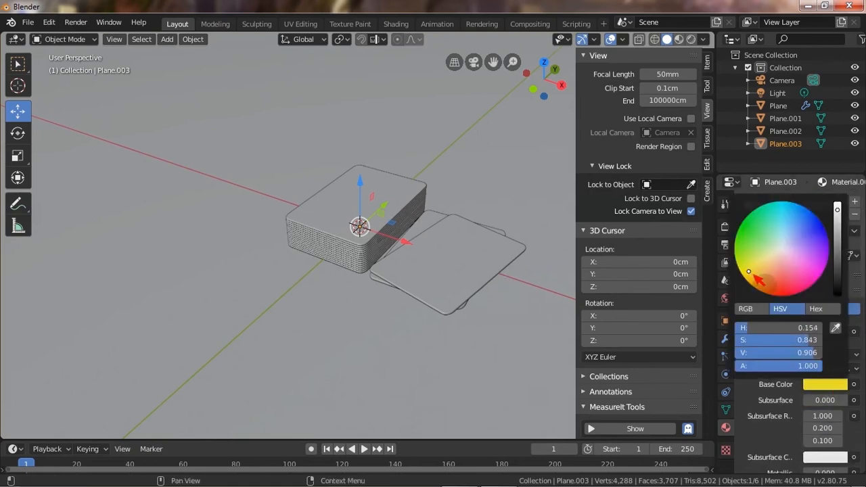
Give the top loose slab a new black material with roughness 0.3.
click(496, 274)
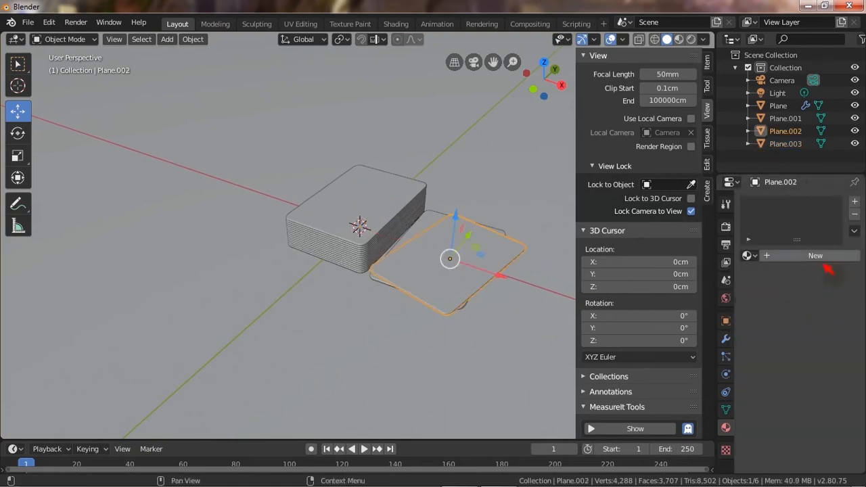
click(822, 257)
click(825, 385)
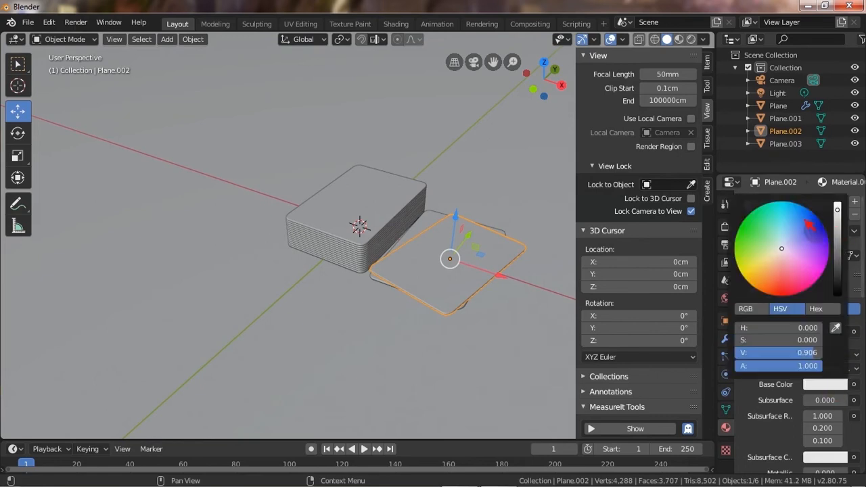
drag(839, 271, 838, 297)
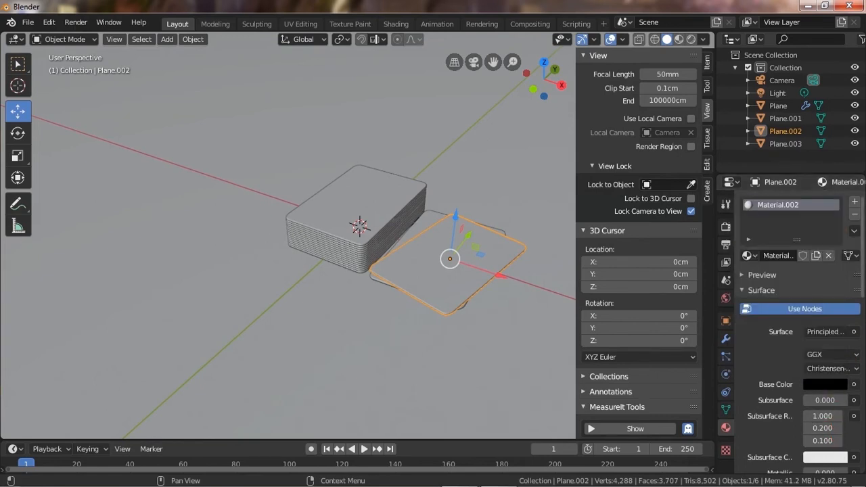
scroll(798, 304, down, 4)
double_click(834, 414)
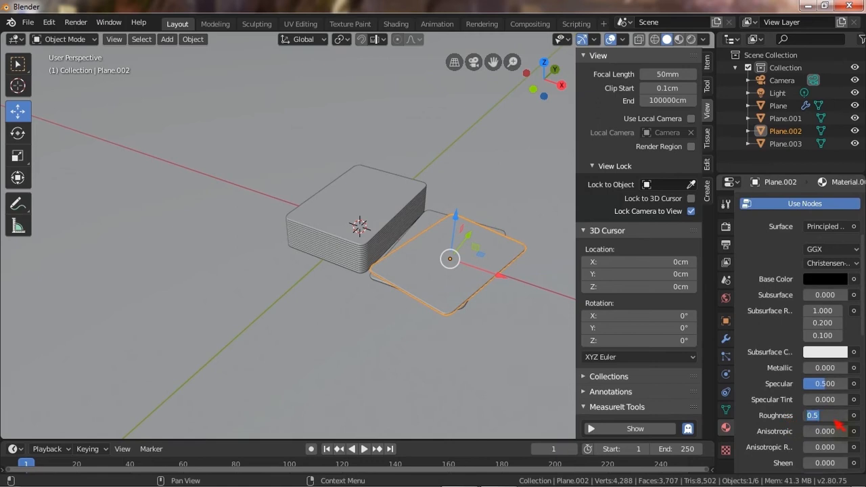
text(0.3)
key(Return)
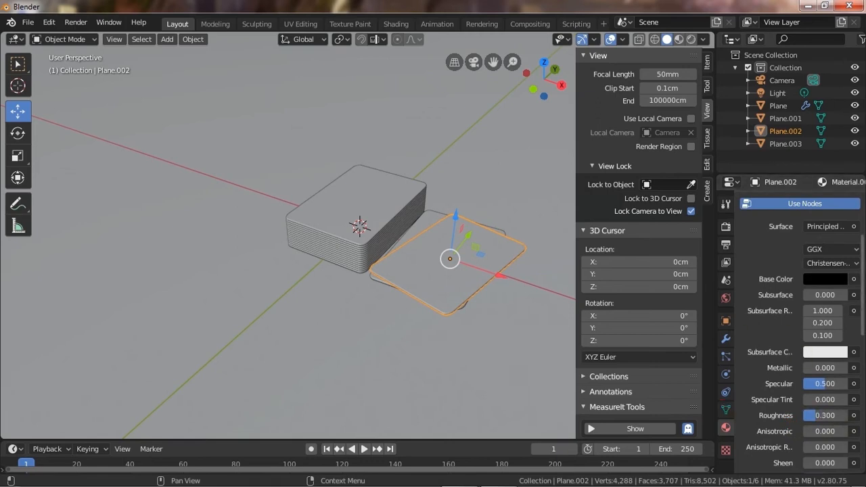
Switch the render engine to Cycles and preview the rendered viewport.
scroll(788, 310, up, 3)
click(727, 226)
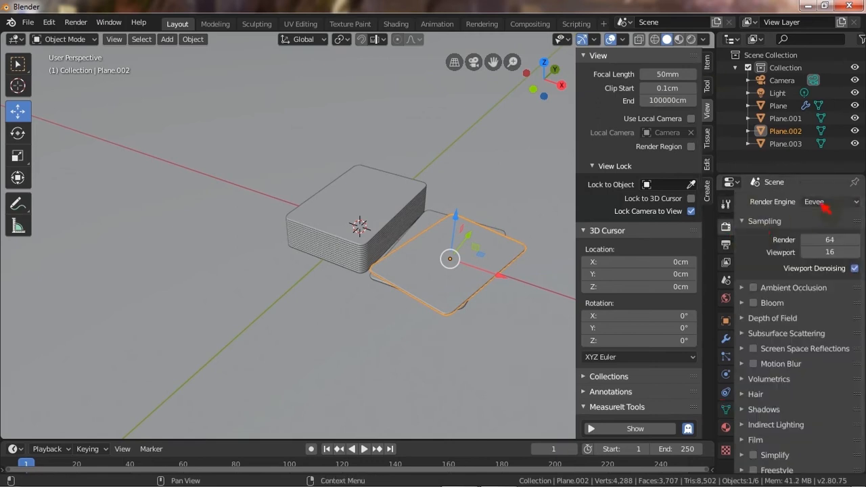
click(823, 202)
click(811, 243)
click(692, 40)
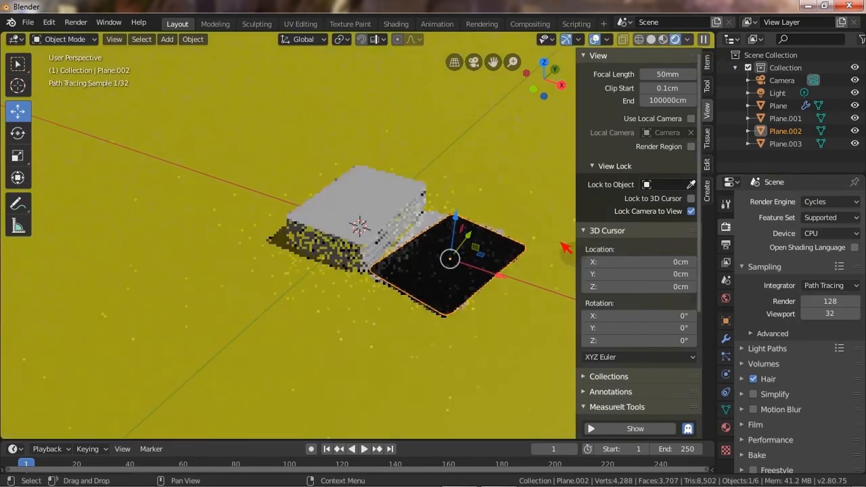
key(shift+z)
Link the top slab's material to the stacked deck and the lower single slab.
click(384, 223)
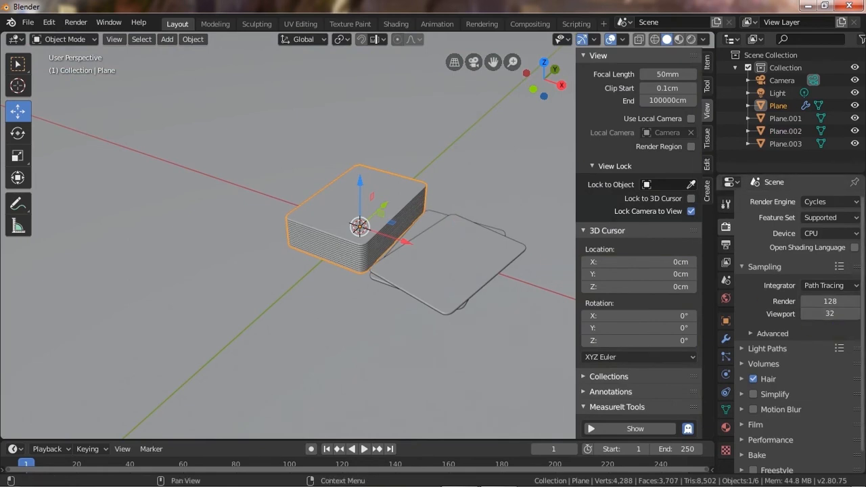
scroll(837, 327, down, 1)
scroll(833, 325, up, 1)
shift+click(441, 236)
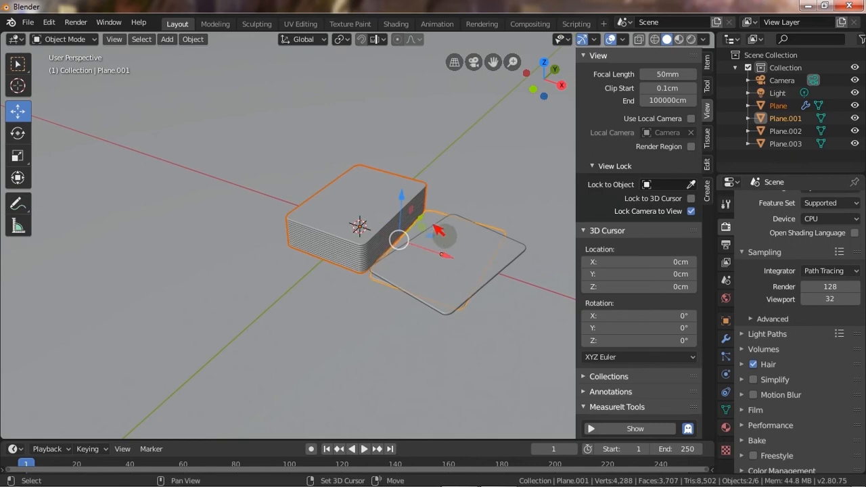
shift+click(518, 264)
key(ctrl+l)
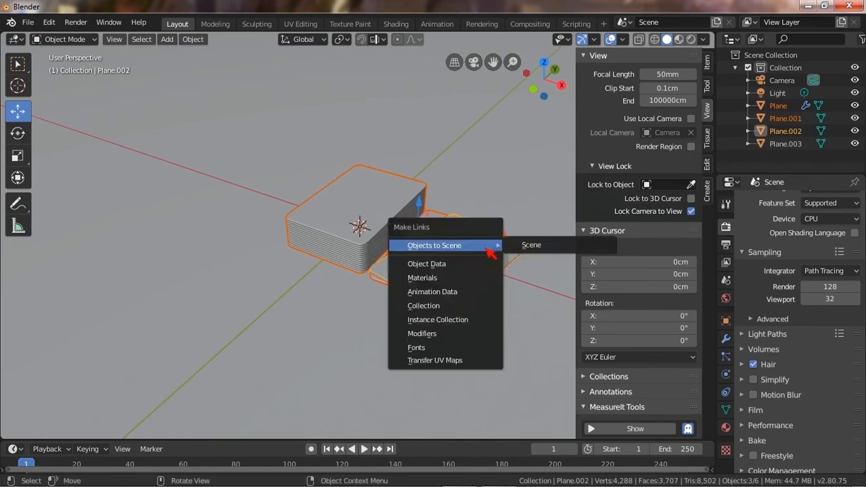
click(460, 279)
Adjust the ground plane's base color to a deeper orange-yellow, about H 0.123, S 0.764, V 0.820.
click(431, 357)
scroll(861, 399, down, 1)
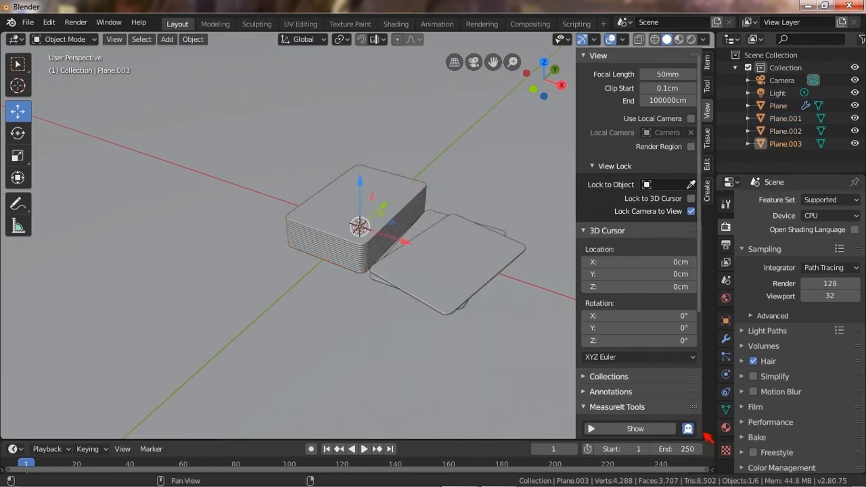
click(726, 428)
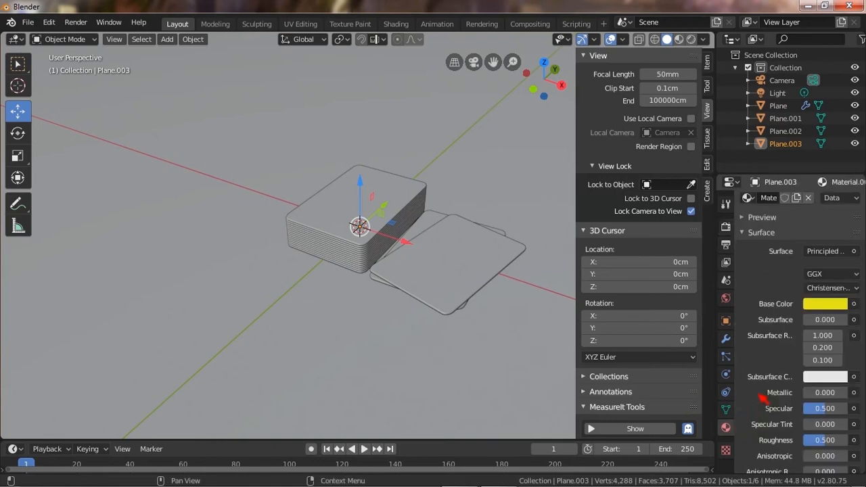
click(843, 303)
mouse_move(843, 135)
mouse_down()
mouse_move(839, 124)
mouse_move(847, 148)
mouse_up()
click(756, 193)
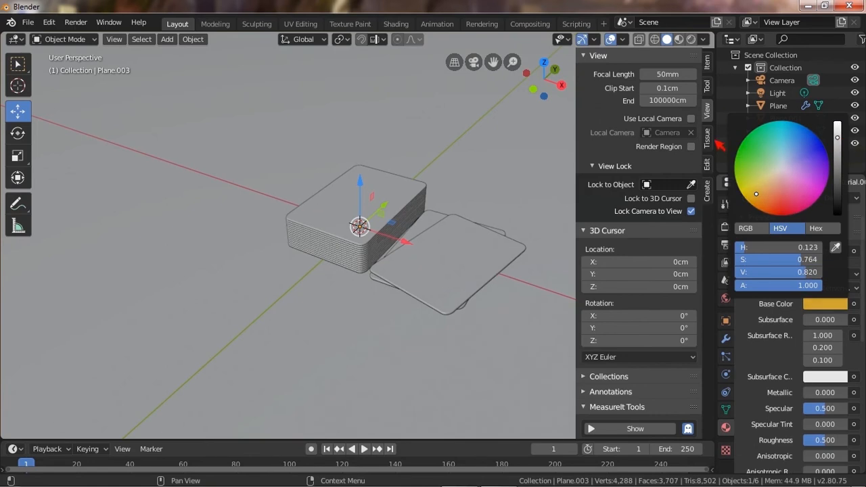
Set the point light's size to 100 cm.
key(KP_0)
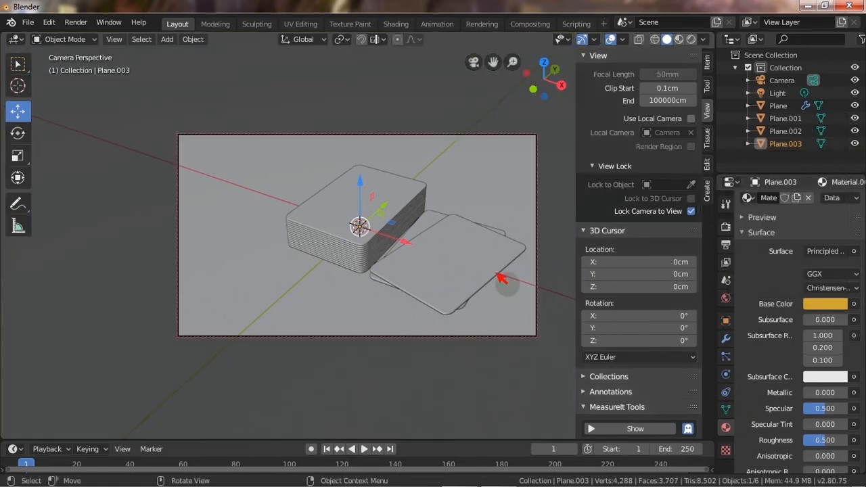
key(KP_0)
key(KP_1)
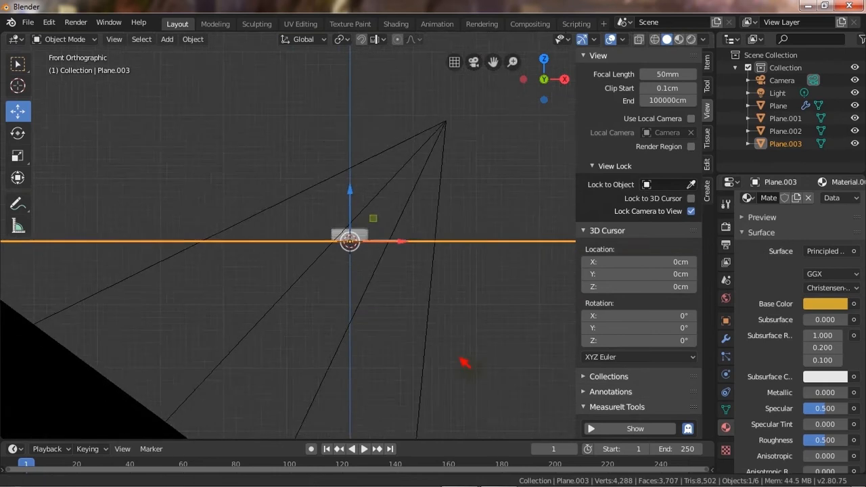
scroll(465, 363, down, 6)
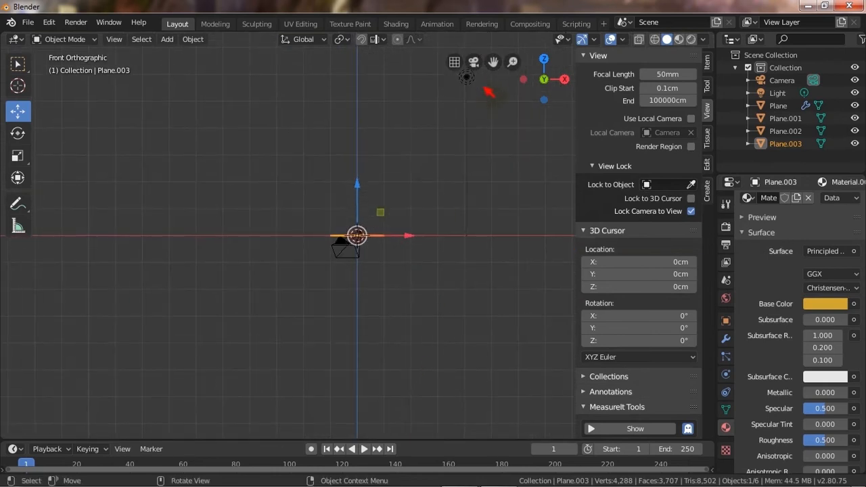
click(469, 78)
click(831, 304)
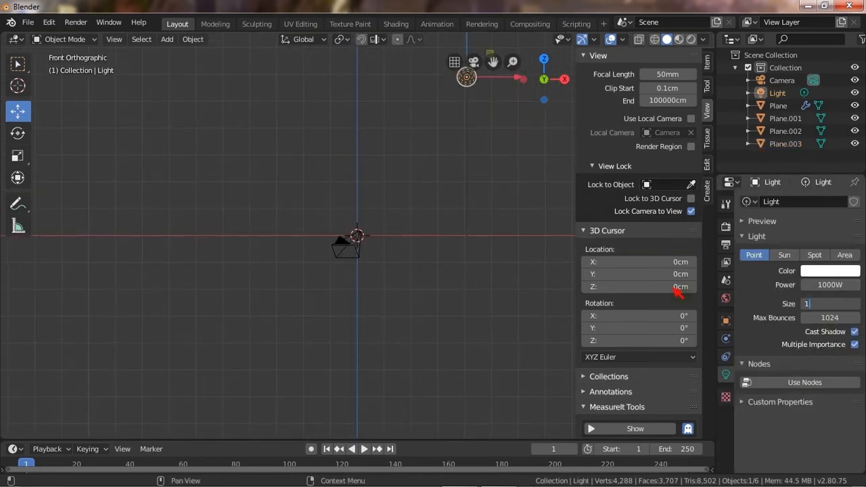
text(100)
key(Return)
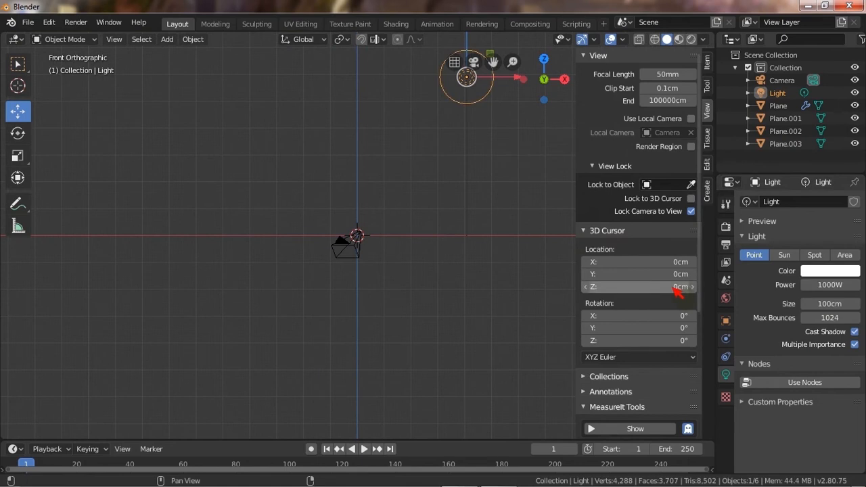
Save the blend file as Mockup.blend on the Desktop.
key(KP_0)
key(ctrl+s)
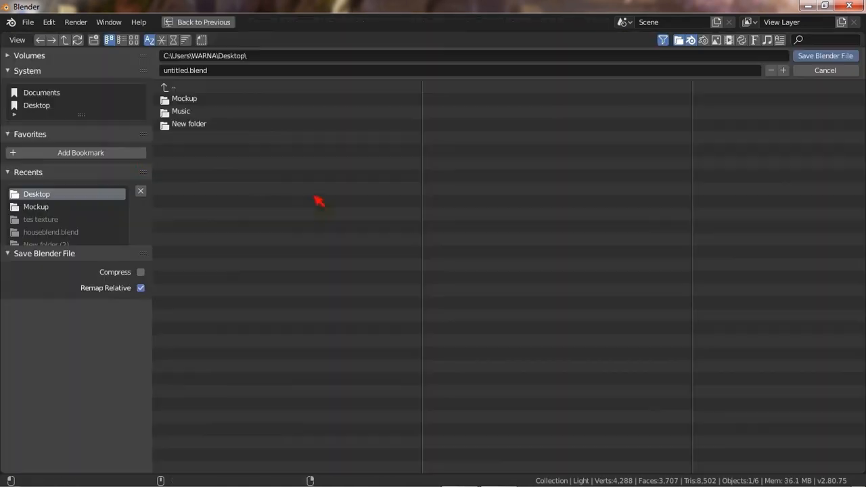
click(178, 71)
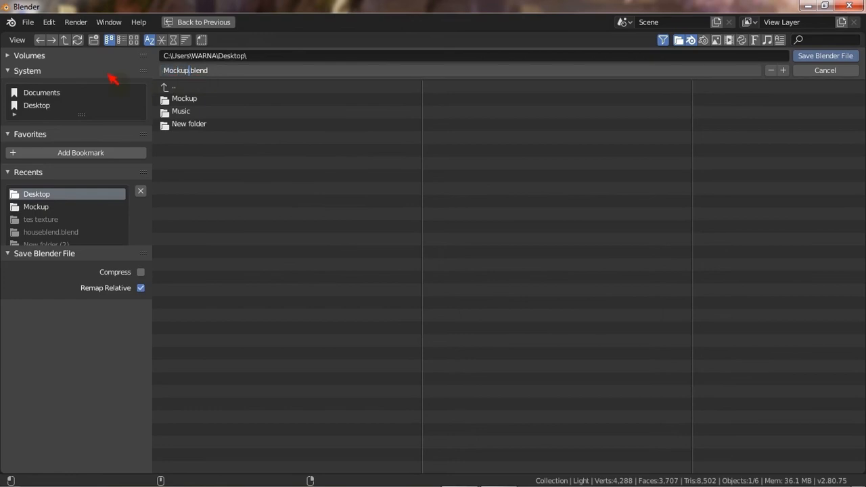
click(829, 62)
click(829, 61)
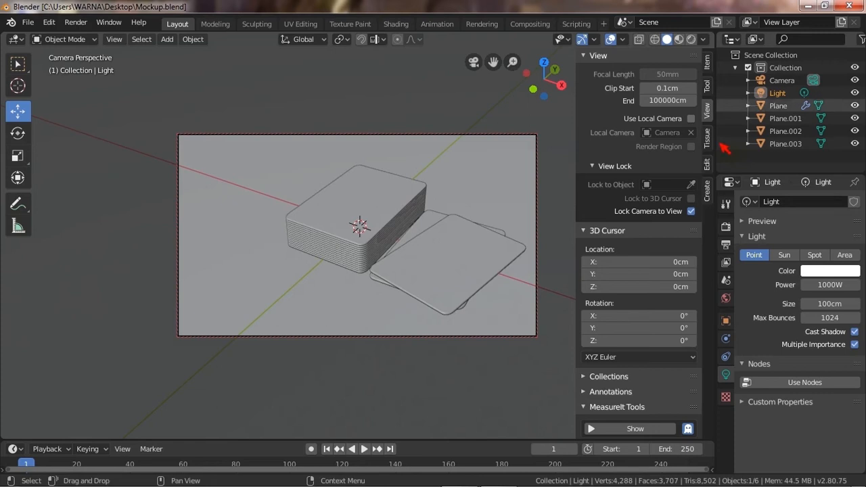
Switch to rendered view and brighten the ground plane's base color slightly to value 0.893.
click(676, 39)
click(408, 273)
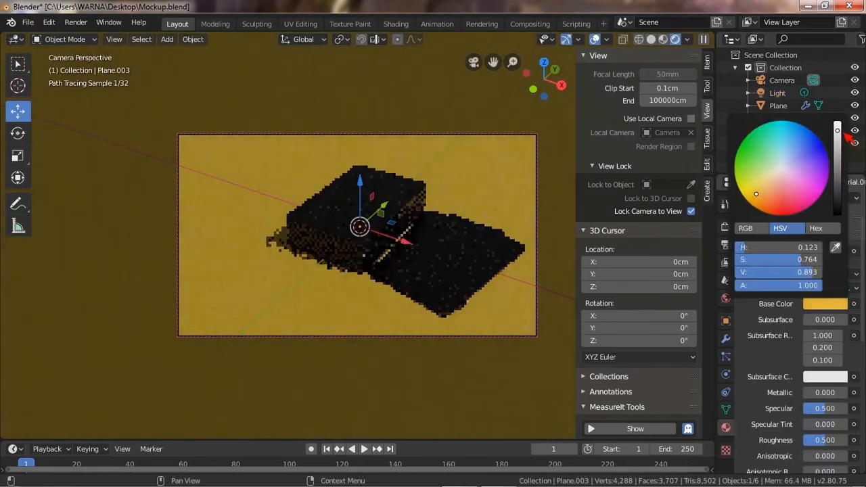
drag(848, 133, 850, 130)
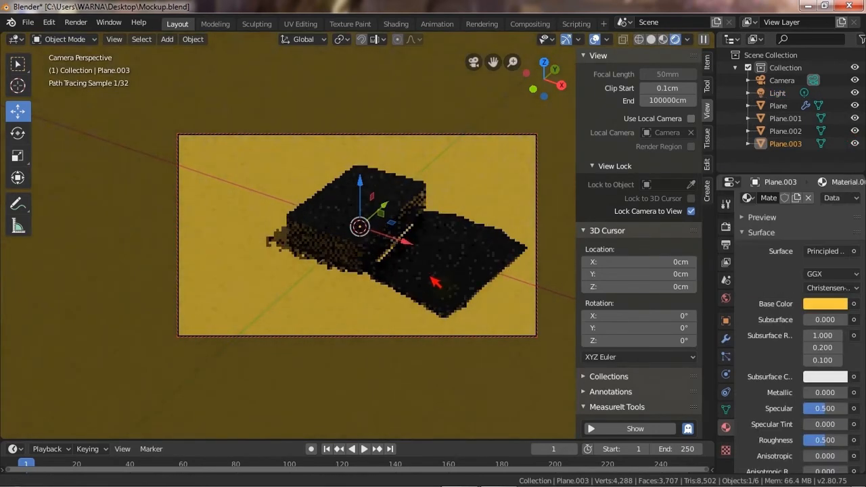
Render the scene and save the render result as Ok Mockup.png on the Desktop.
key(F12)
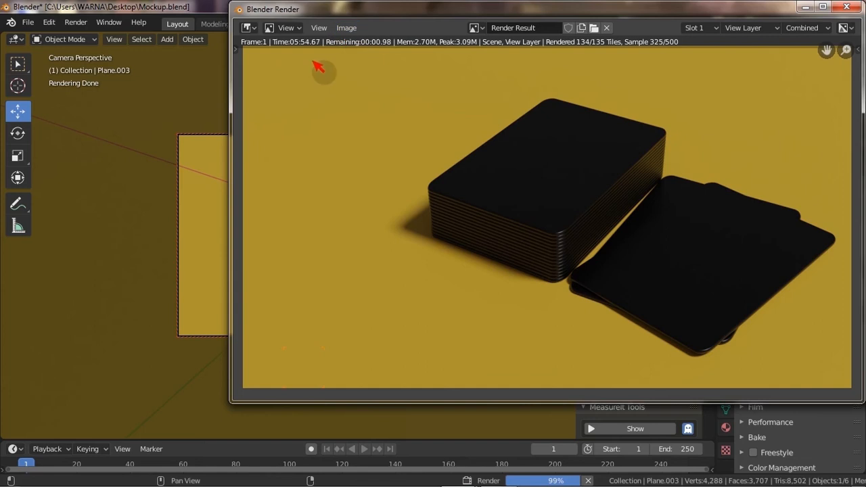
click(345, 28)
click(371, 120)
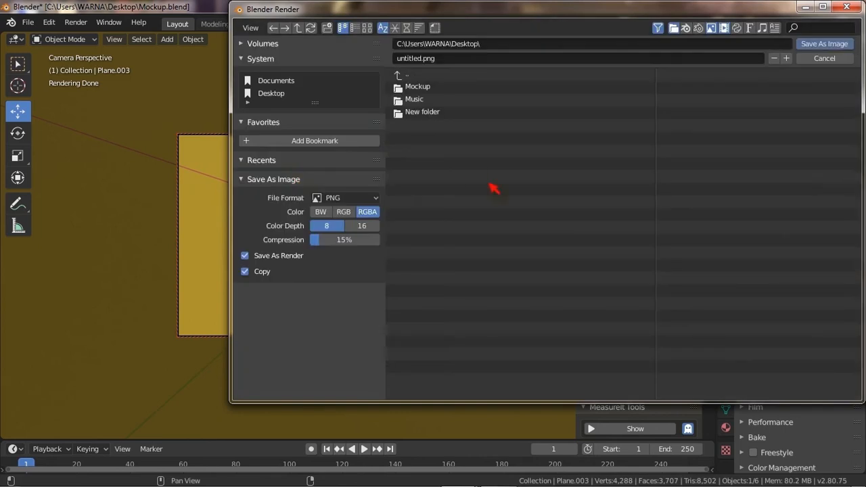
click(425, 60)
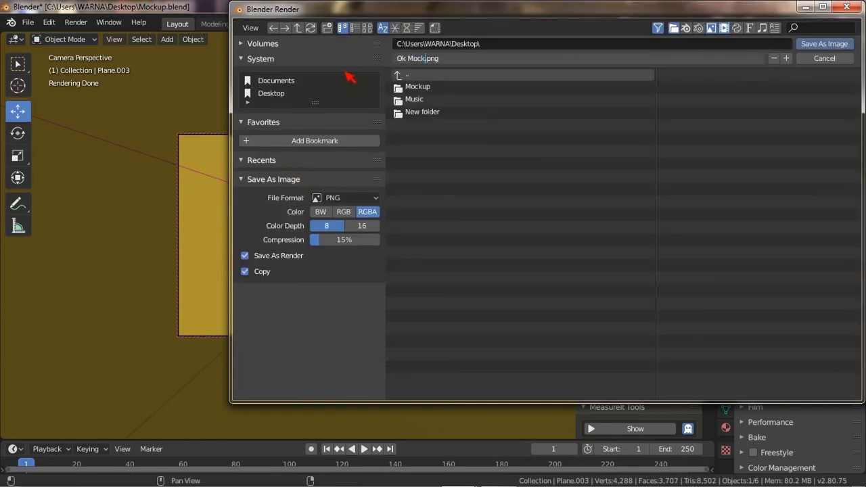
click(825, 43)
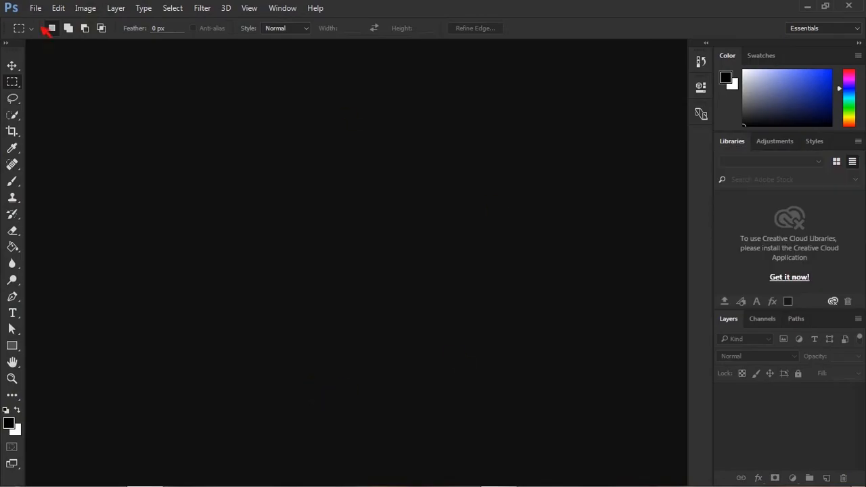
Switch to Photoshop and open the rendered Ok Mockup.png image.
click(35, 7)
click(58, 34)
click(298, 102)
click(519, 346)
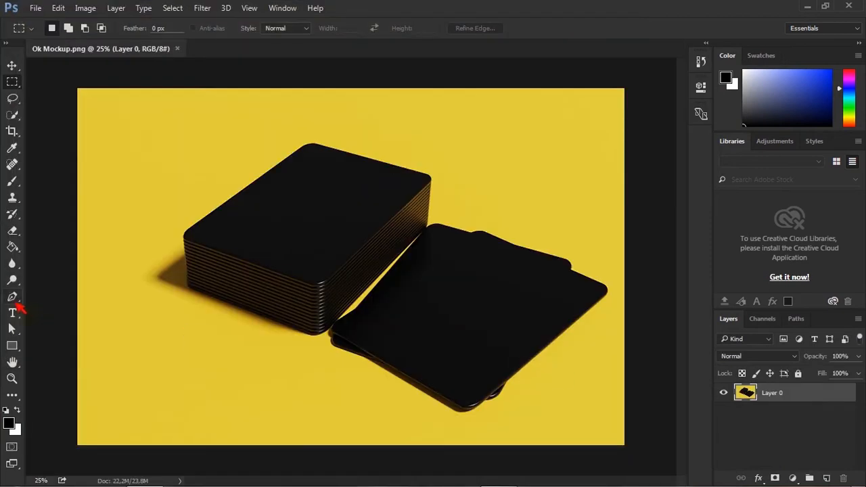
Trace the top face of the stacked deck with the Pen tool as a closed curved-corner path.
click(13, 298)
key(ctrl+plus)
key(ctrl+plus)
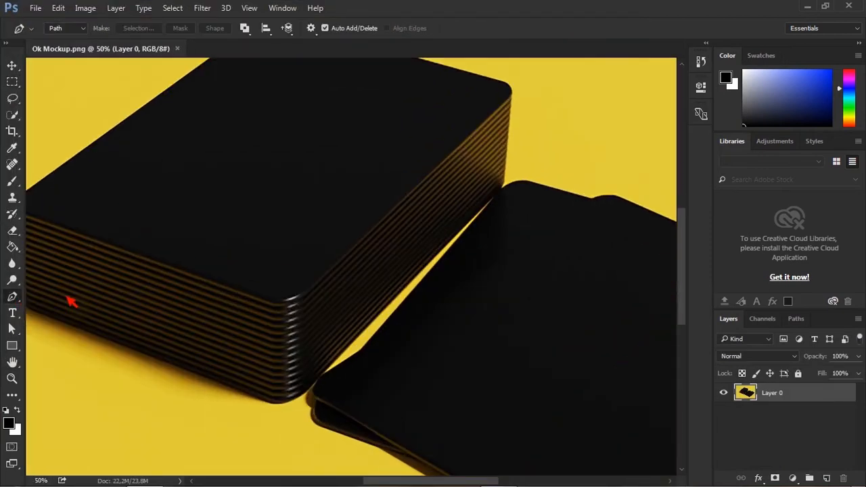
drag(313, 290, 387, 340)
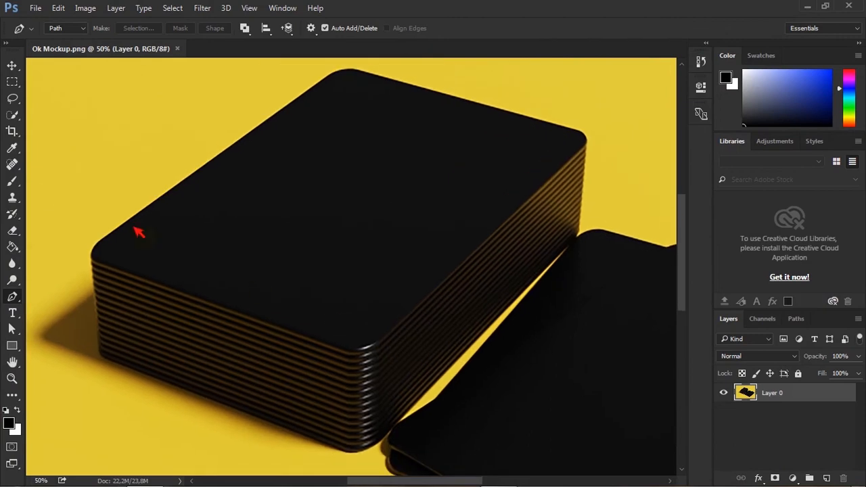
click(100, 262)
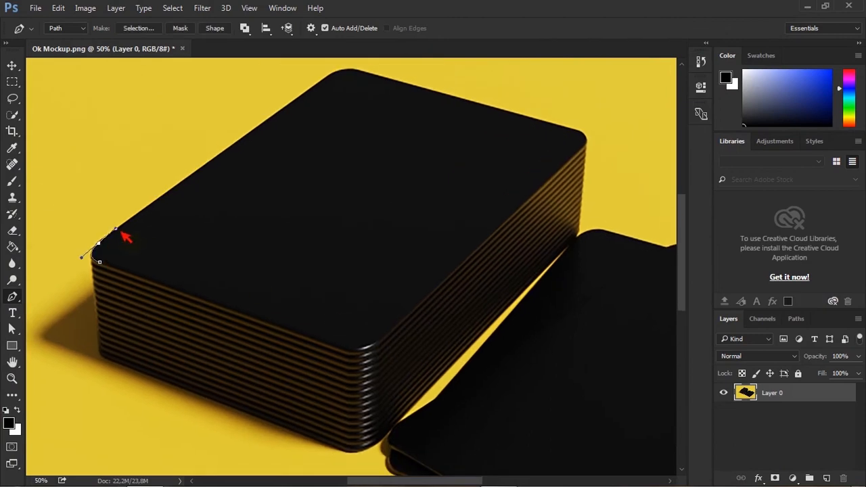
drag(220, 202, 181, 273)
click(293, 146)
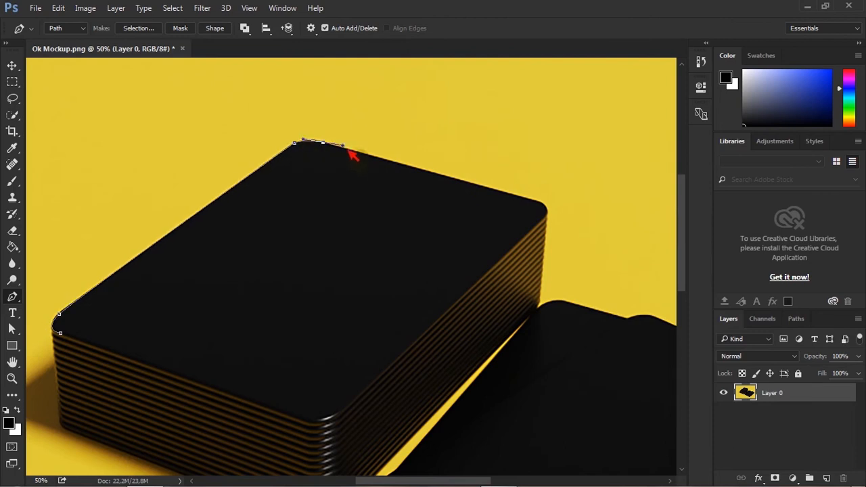
scroll(332, 178, right, 3)
mouse_move(470, 197)
mouse_down()
mouse_move(483, 212)
mouse_move(485, 199)
mouse_up()
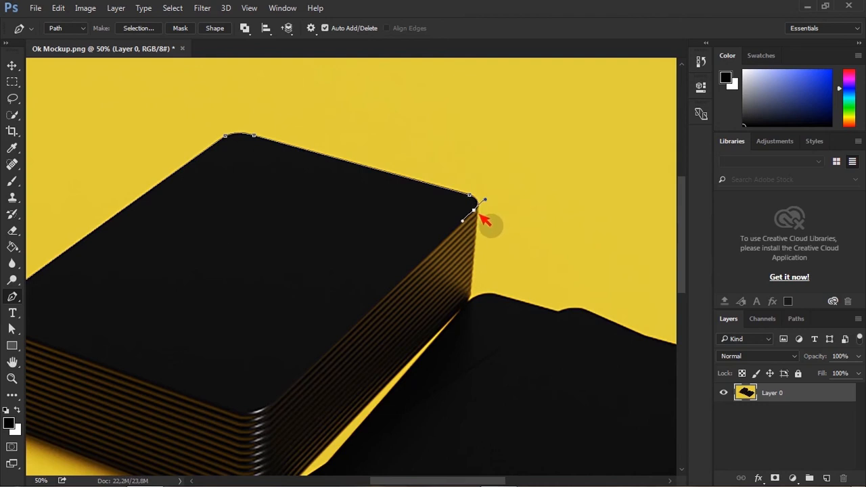
scroll(471, 219, down, 2)
scroll(472, 219, left, 2)
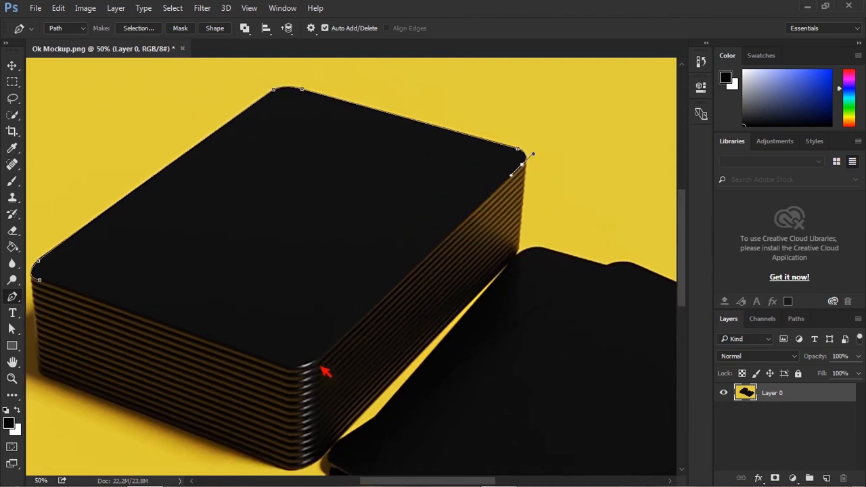
click(315, 365)
ctrl+drag(316, 365, 319, 362)
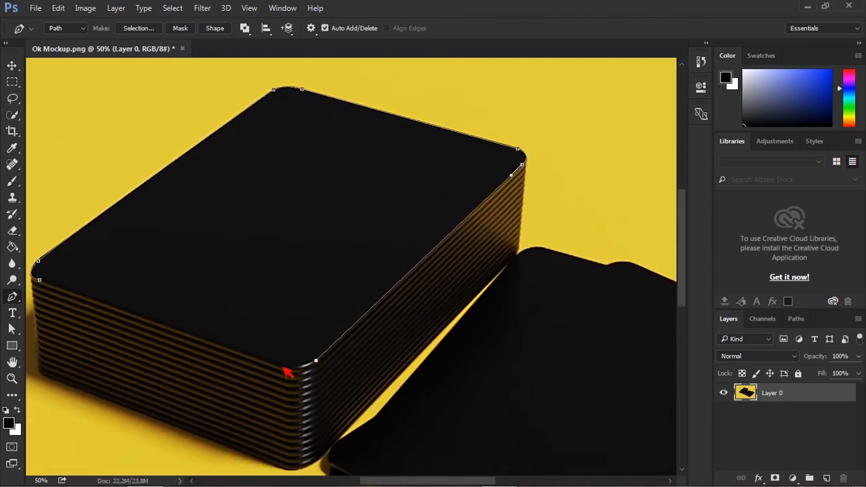
scroll(241, 359, left, 3)
scroll(242, 360, up, 1)
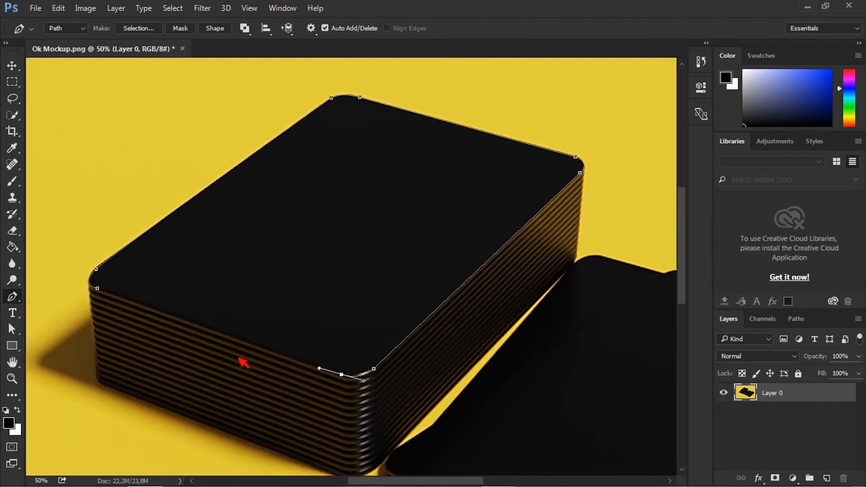
click(113, 293)
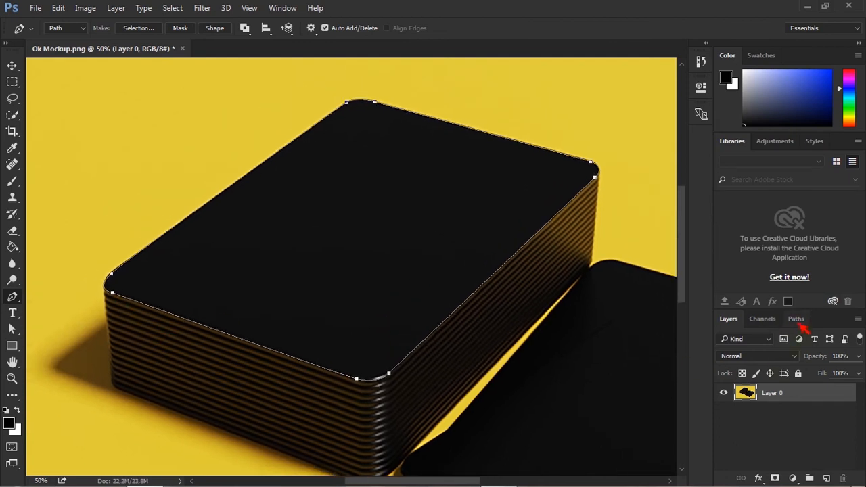
Save the traced deck outline as a named path, Path 1, in the Paths panel.
click(799, 321)
drag(810, 344, 827, 478)
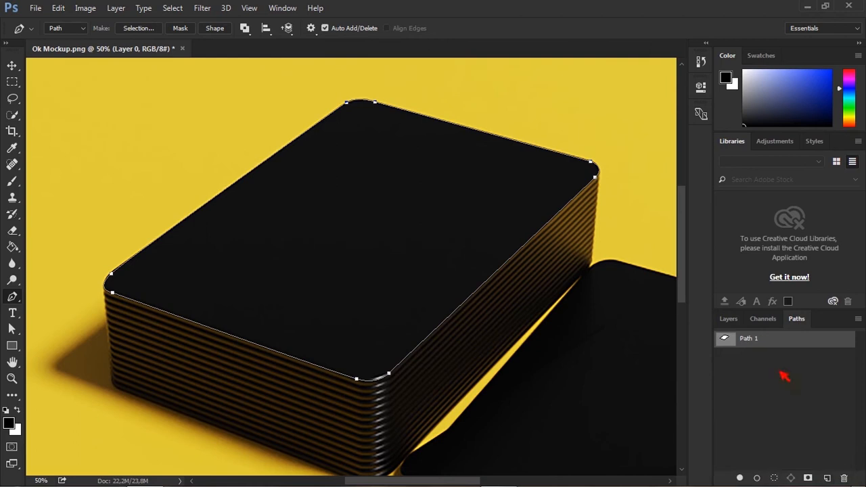
click(730, 322)
key(ctrl+Return)
Trace the top face of the loose card with the Pen tool as a closed curved-corner path.
drag(386, 309, 116, 180)
key(ctrl+plus)
drag(258, 259, 306, 237)
click(83, 359)
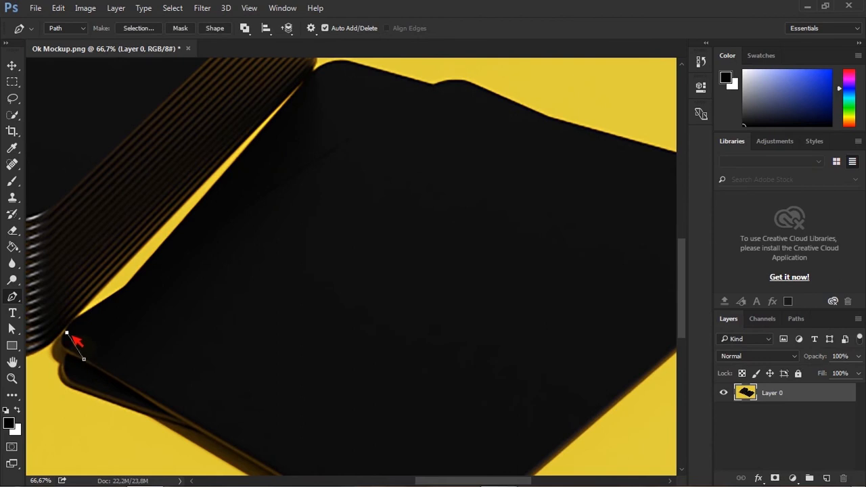
drag(370, 161, 378, 178)
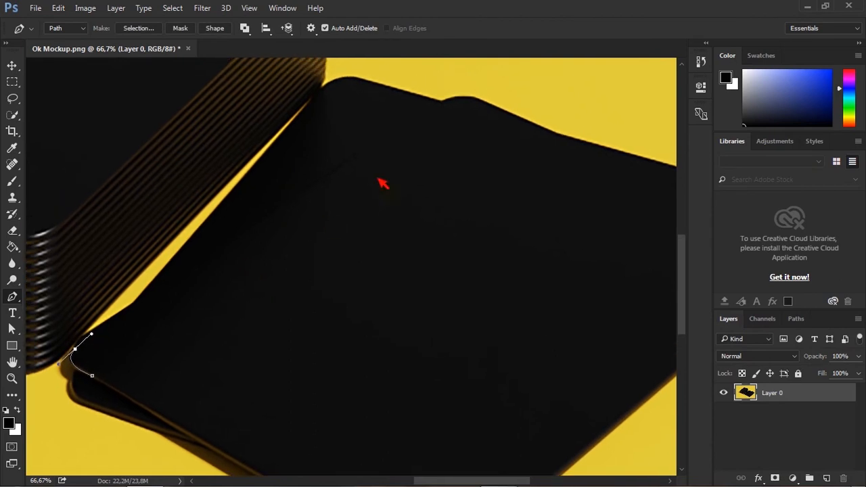
click(443, 100)
drag(486, 101, 377, 133)
click(662, 225)
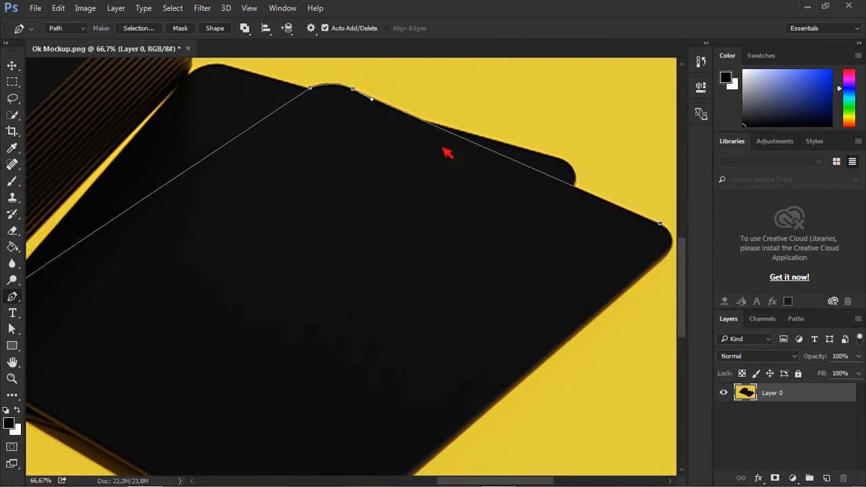
drag(470, 181, 406, 153)
drag(599, 225, 587, 249)
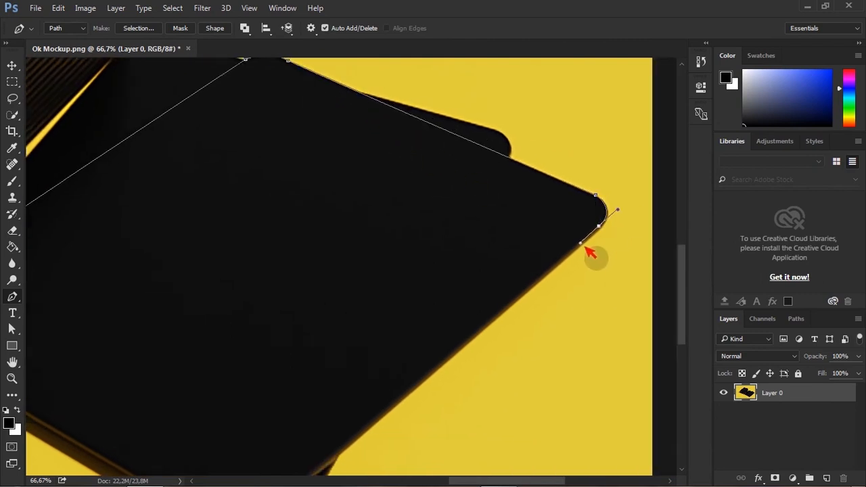
drag(376, 383, 512, 276)
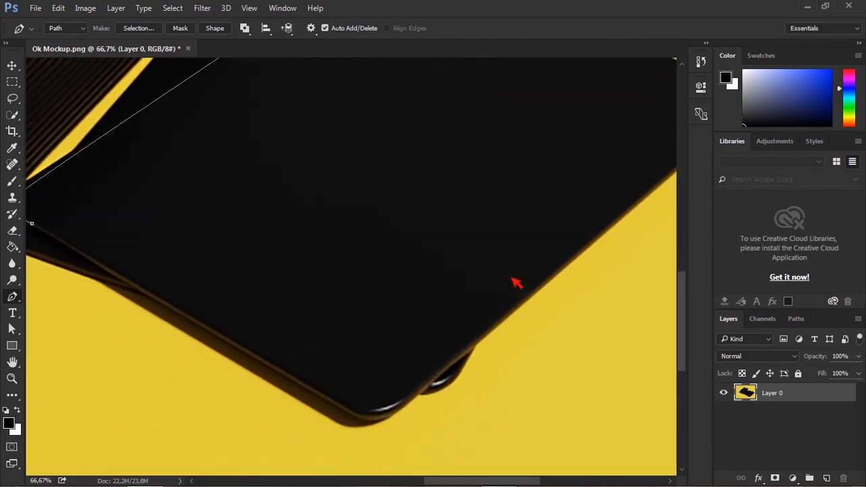
click(395, 410)
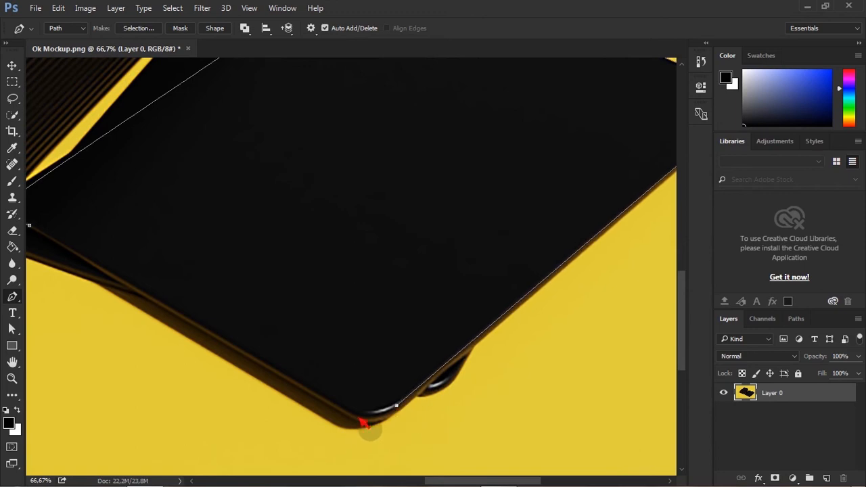
drag(353, 411, 386, 390)
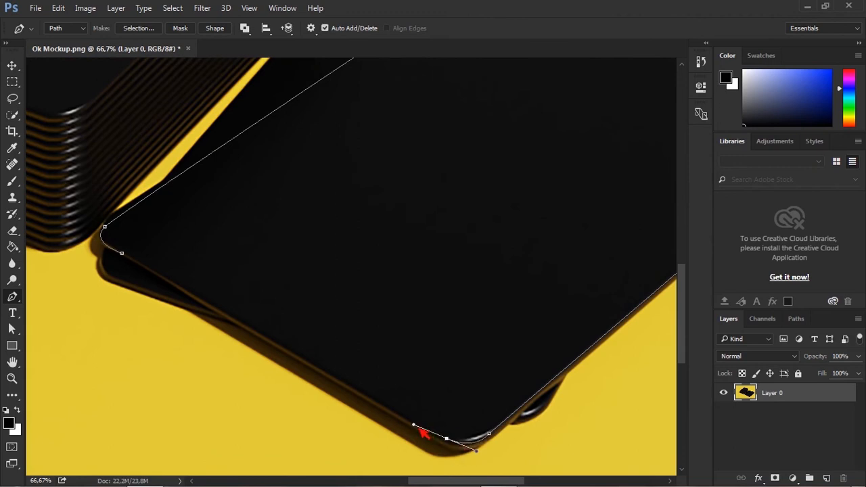
drag(447, 438, 429, 431)
click(123, 253)
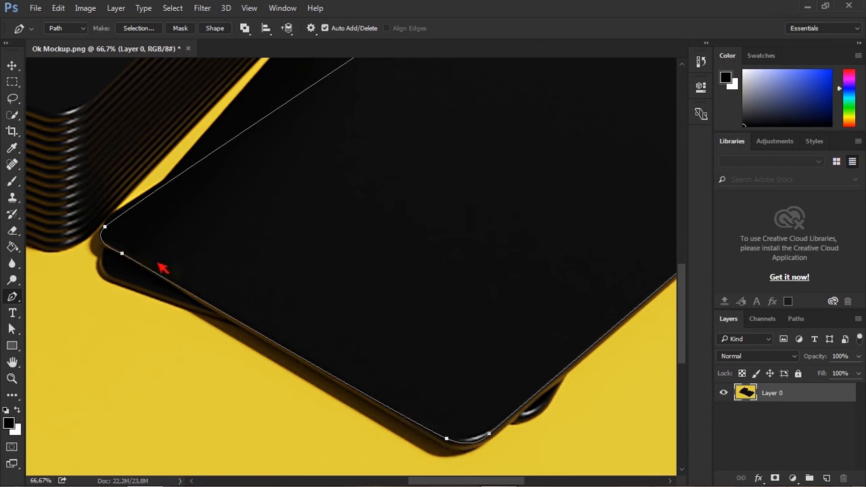
Save the loose card outline as a second named path, Path 2.
click(796, 322)
drag(786, 357, 829, 478)
click(741, 320)
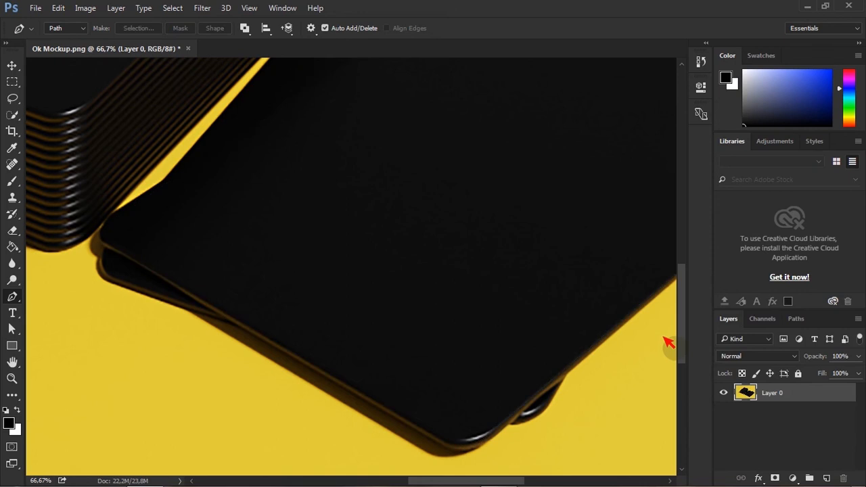
key(ctrl+minus)
key(ctrl+minus)
key(ctrl+minus)
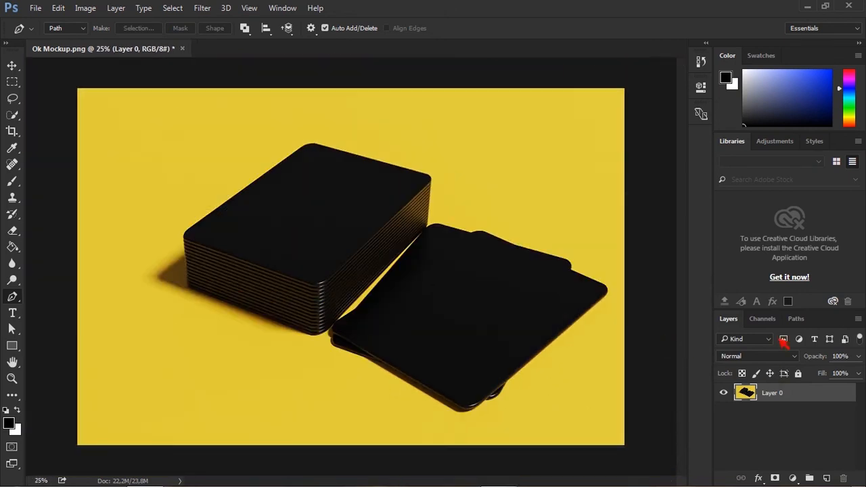
click(797, 319)
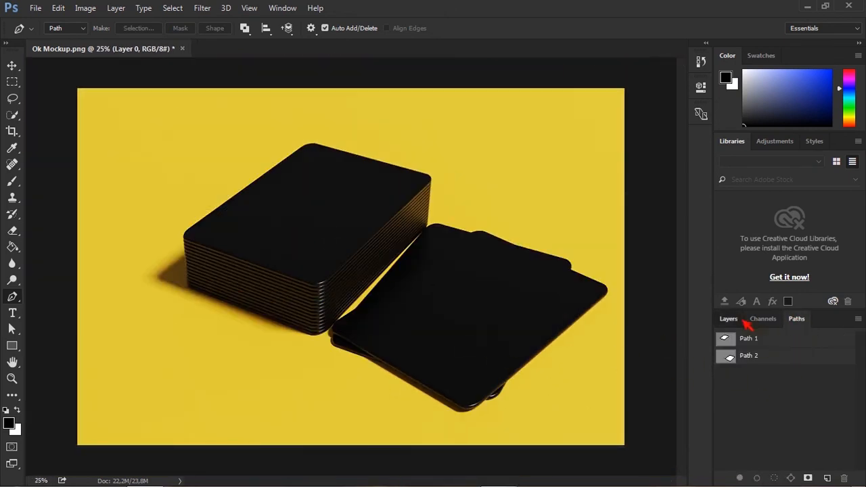
click(741, 321)
key(ctrl+plus)
key(ctrl+minus)
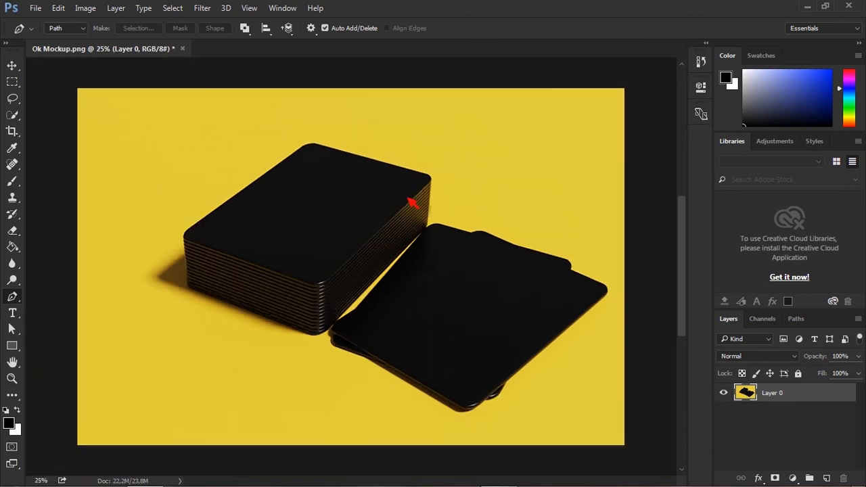
Draw a fixed-size rectangle of 9 cm by 6 cm with the Rectangle tool over the loose card.
click(13, 346)
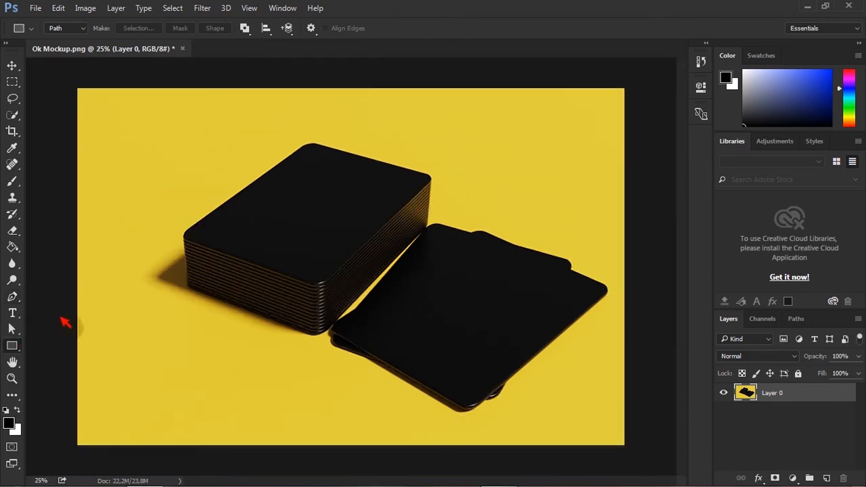
click(316, 31)
drag(330, 69, 240, 90)
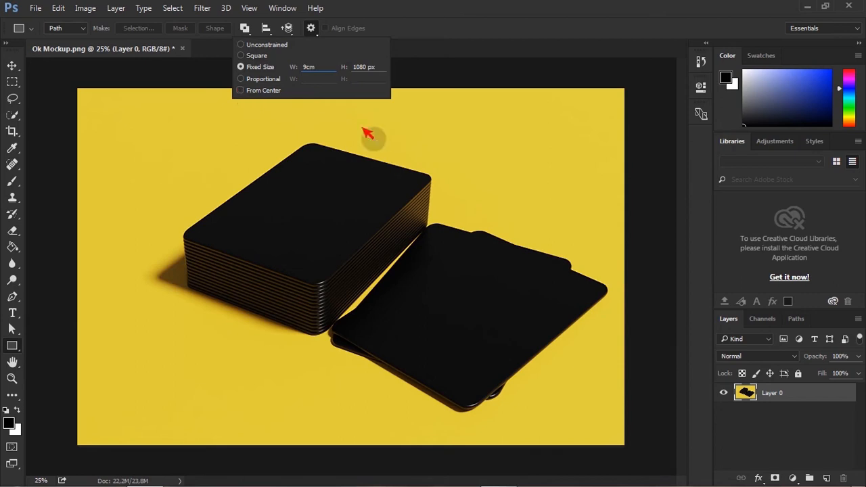
drag(381, 69, 316, 85)
text(69 )
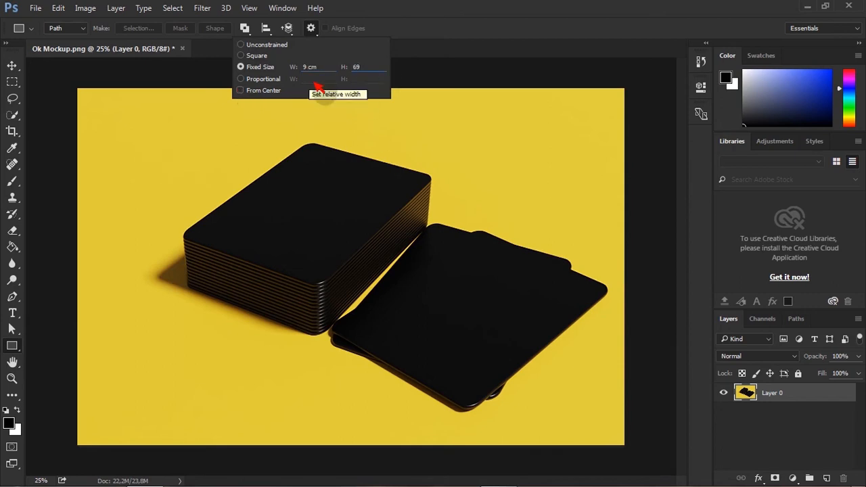
text(cm)
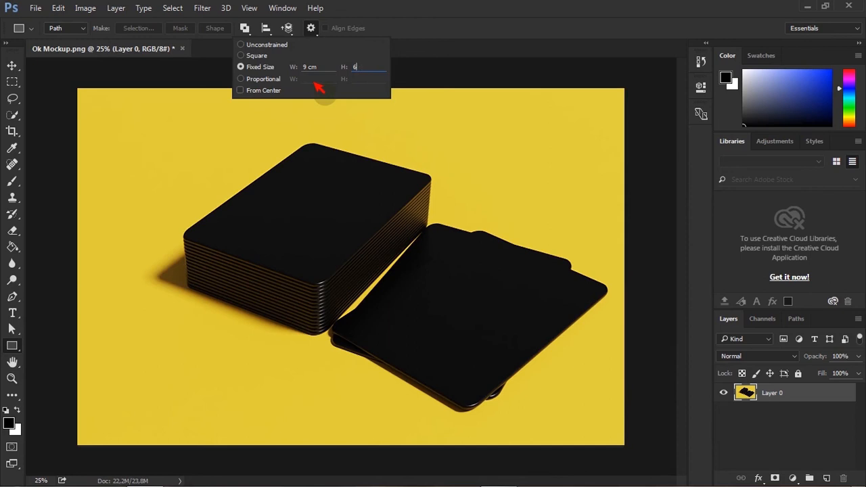
drag(349, 280, 359, 230)
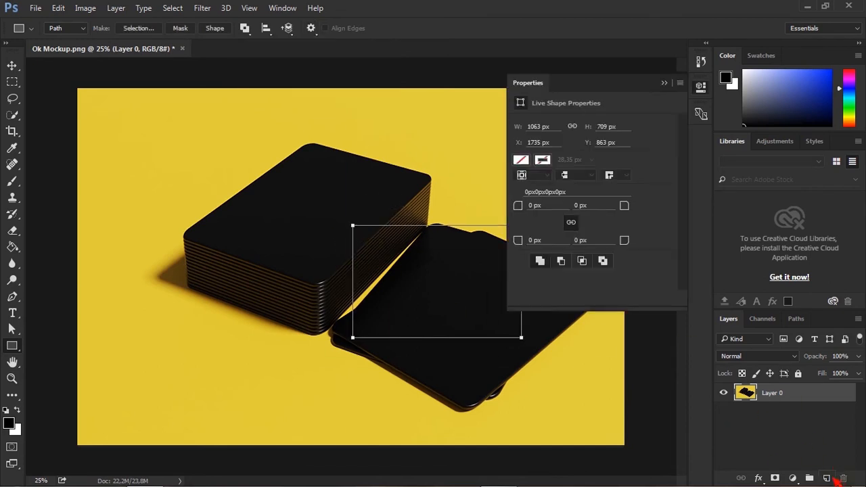
Add a new layer, turn the rectangle into a shape layer, and set its fill to red.
click(826, 478)
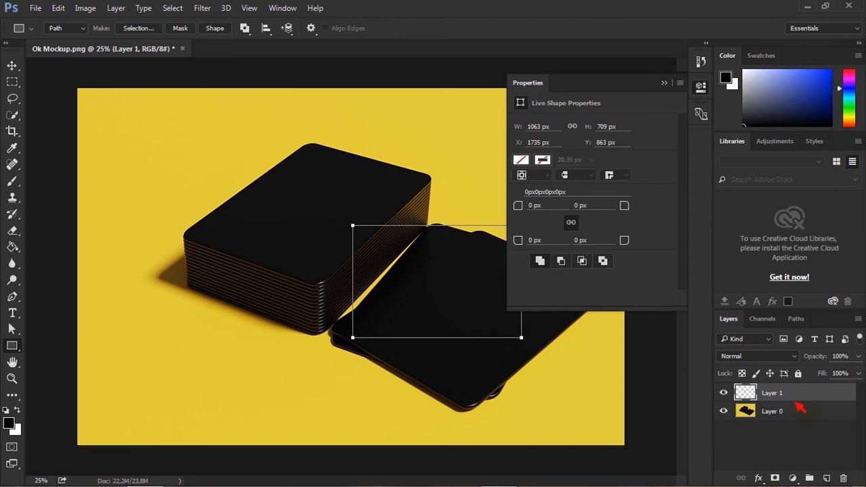
click(217, 29)
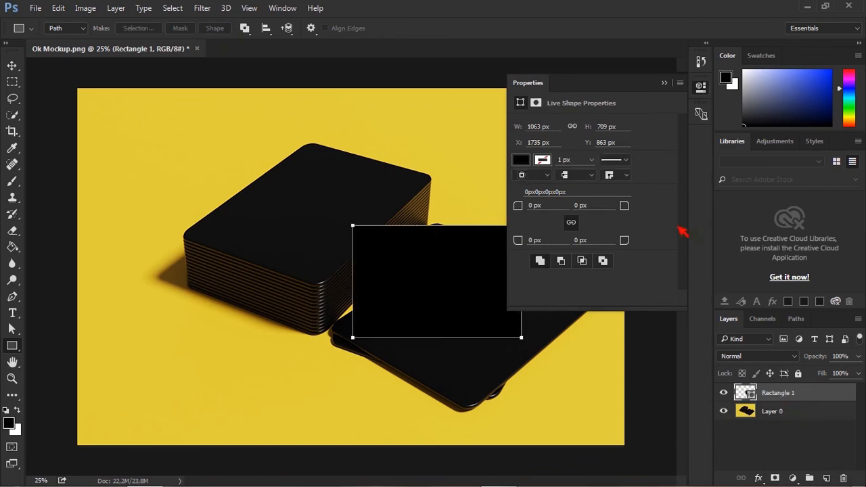
click(521, 161)
click(524, 242)
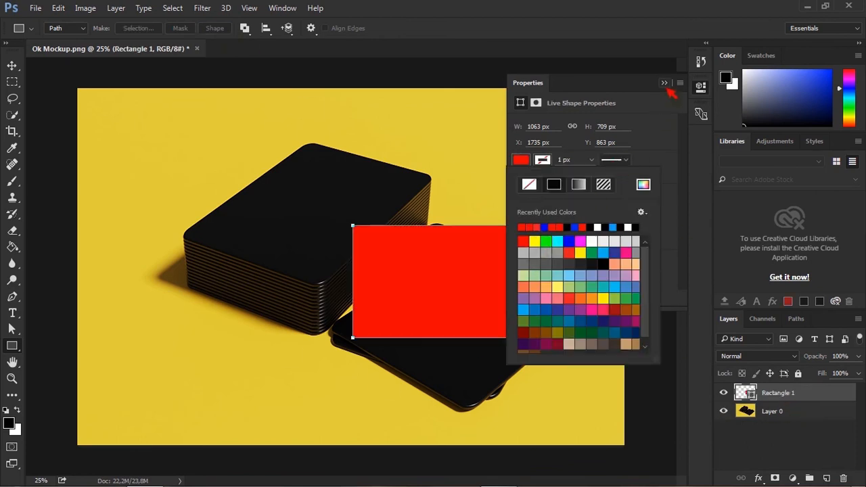
Convert the red rectangle layer to a smart object and lower its opacity to 37%.
click(665, 83)
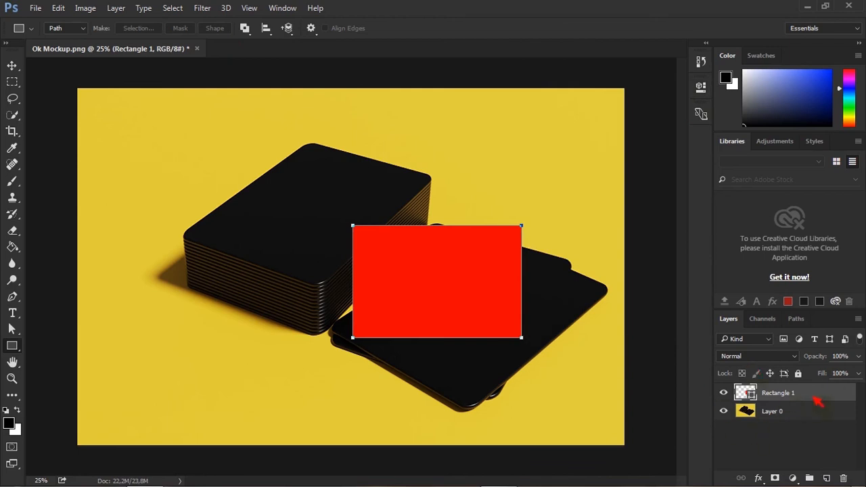
right_click(819, 402)
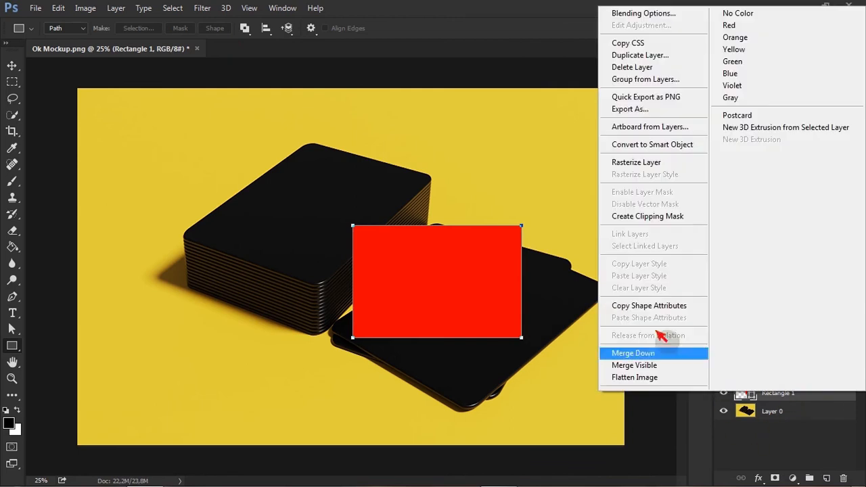
click(657, 145)
click(859, 372)
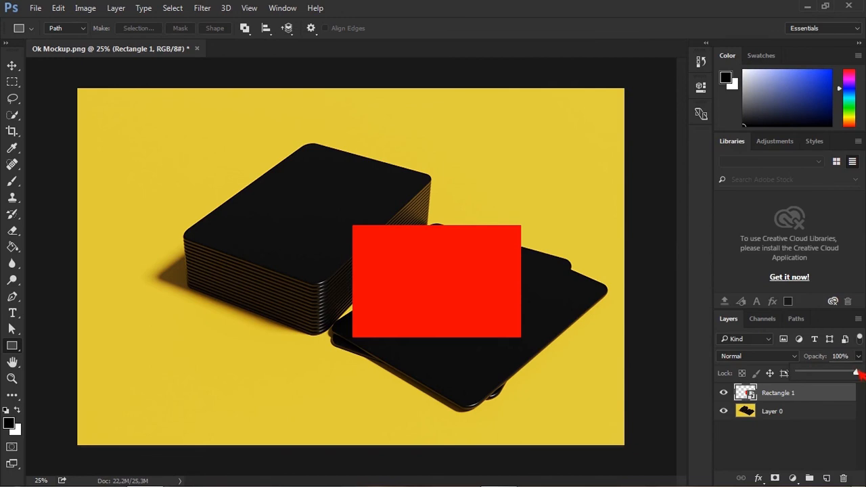
drag(838, 381, 830, 381)
Move the red rectangle further over the loose card.
click(13, 65)
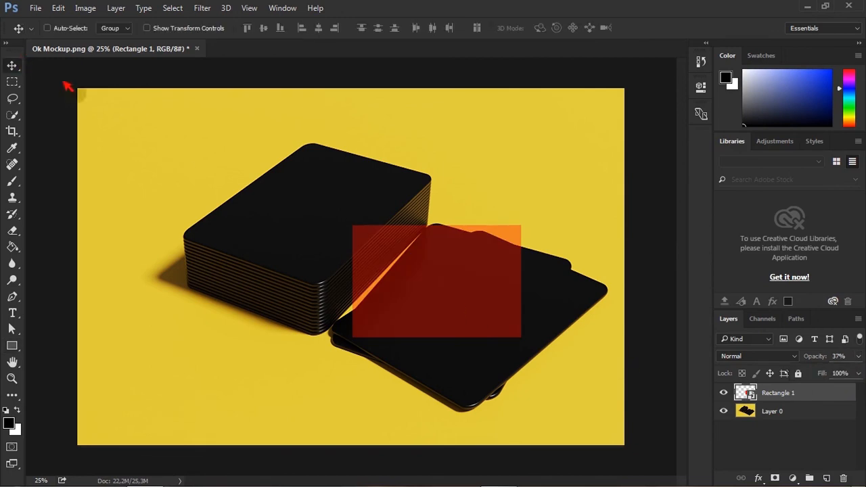
drag(444, 295, 474, 315)
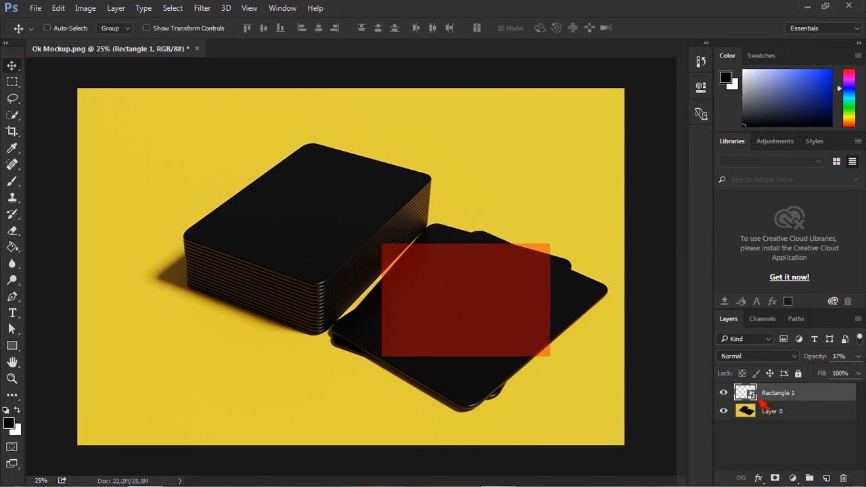
Open the rectangle's smart object contents in its own document and close it again.
double_click(756, 398)
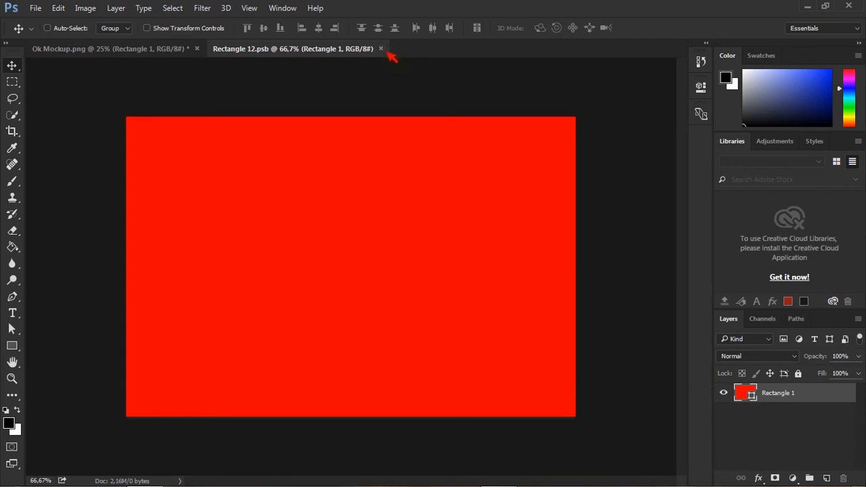
click(381, 49)
Free transform the red rectangle, distorting its four corners to match the loose card's top face, and commit.
drag(493, 295, 486, 301)
key(ctrl+plus)
drag(355, 289, 210, 251)
drag(394, 294, 398, 292)
key(ctrl+t)
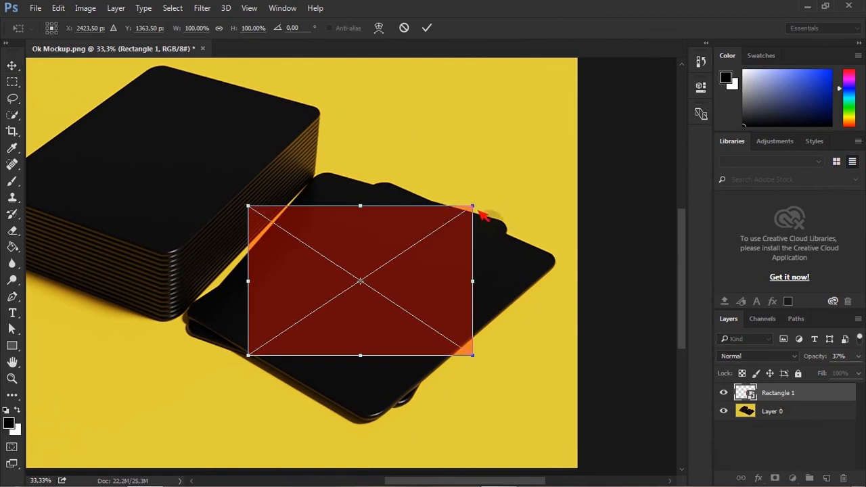
ctrl+drag(478, 211, 398, 183)
ctrl+drag(482, 365, 553, 266)
drag(263, 369, 384, 433)
drag(567, 270, 572, 269)
drag(250, 206, 180, 312)
drag(400, 185, 428, 213)
alt+scroll(326, 232, up, 2)
alt+scroll(321, 227, up, 2)
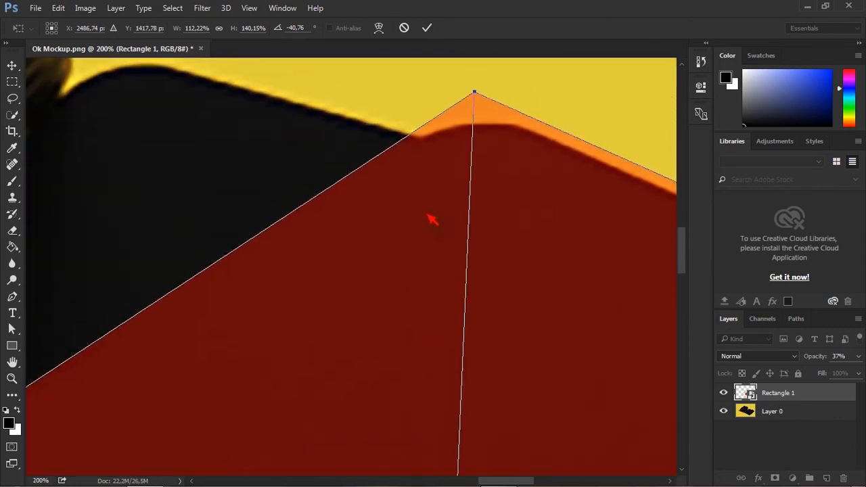
drag(478, 96, 470, 106)
drag(325, 238, 376, 199)
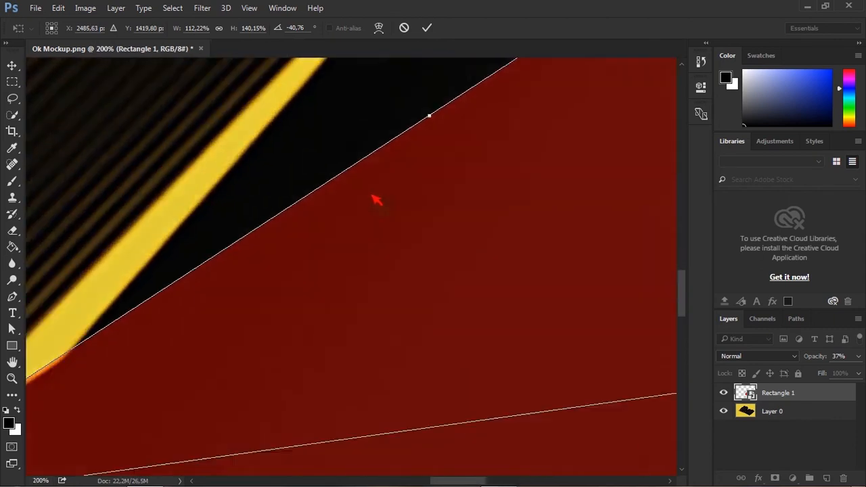
drag(49, 351, 50, 350)
drag(413, 381, 254, 241)
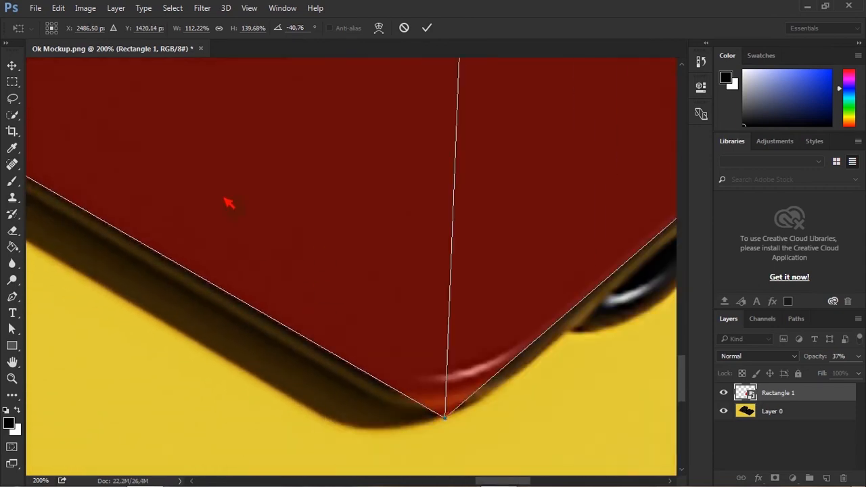
drag(417, 450, 414, 447)
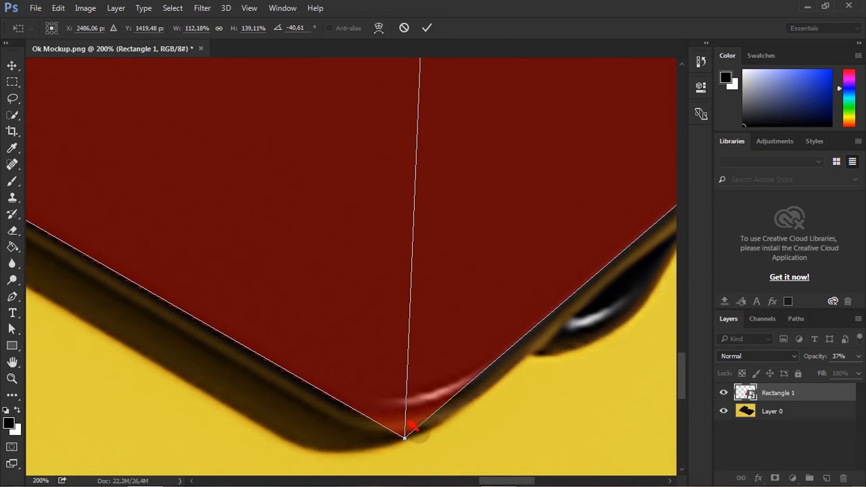
key(ctrl+minus)
key(ctrl+minus)
drag(535, 179, 508, 270)
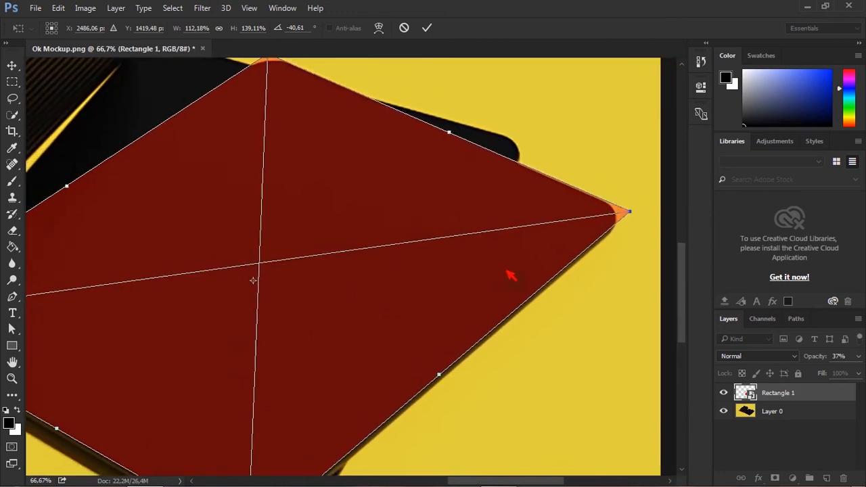
key(ctrl+minus)
key(ctrl+minus)
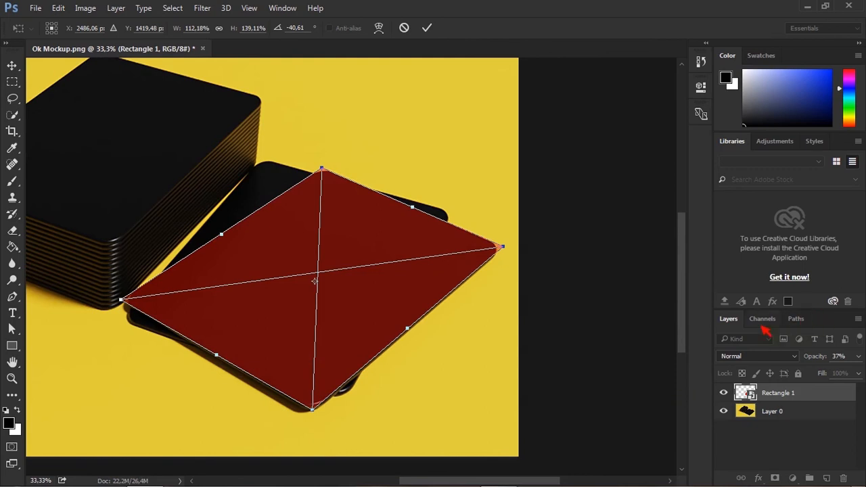
key(Return)
Load Path 2 as a selection and add a layer mask to the red rectangle layer from it.
click(796, 319)
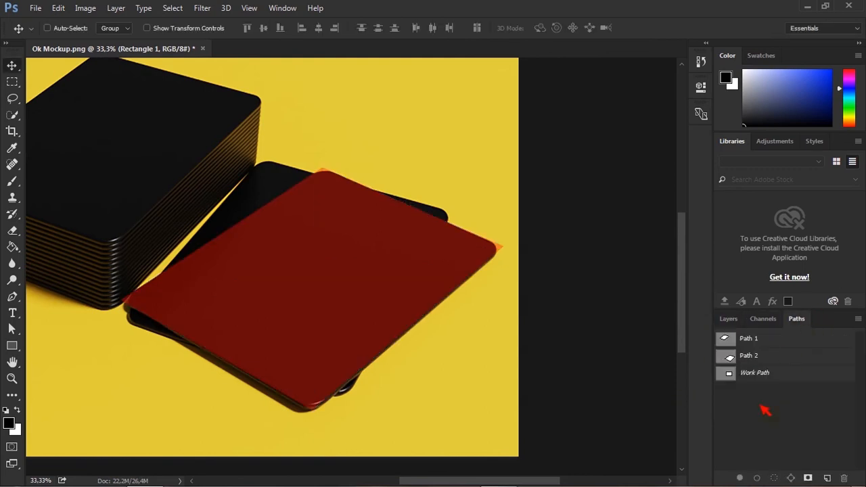
ctrl+click(731, 358)
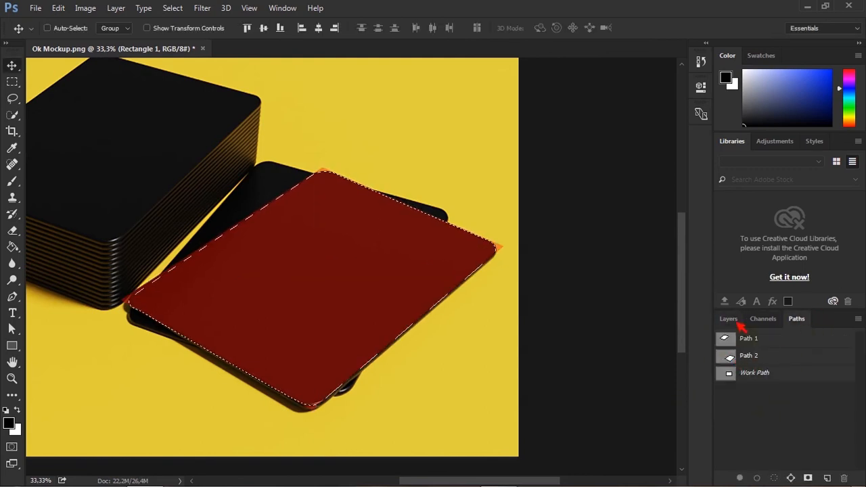
click(731, 319)
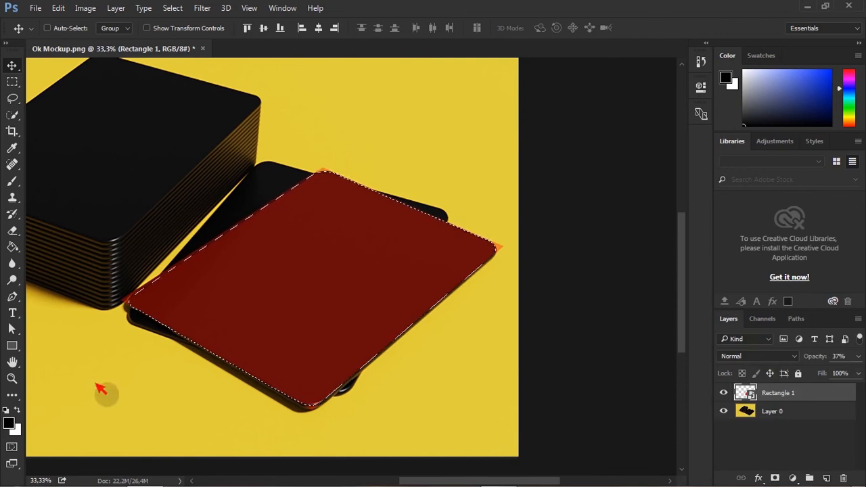
click(775, 479)
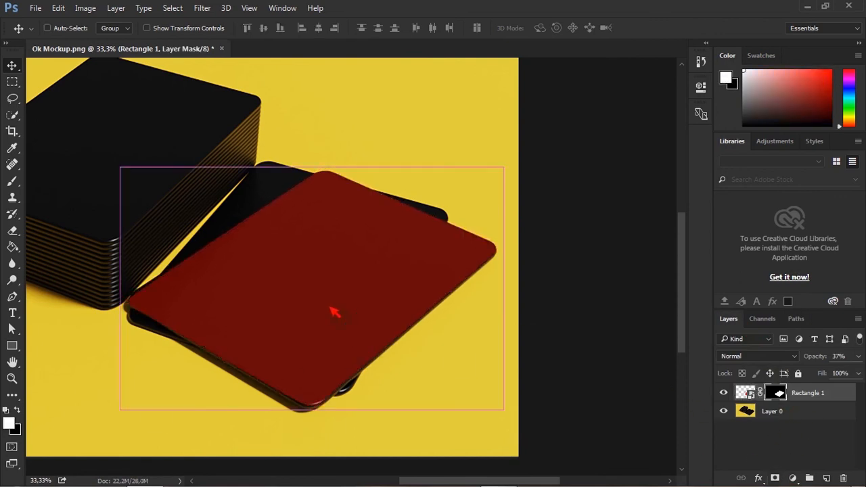
drag(237, 245, 414, 280)
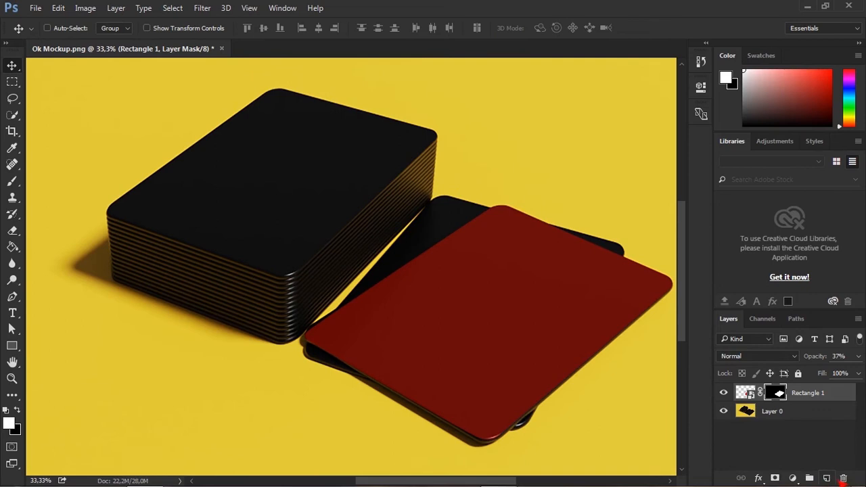
Add a new layer and draw a fixed-size 9 cm by 6 cm rectangle over the card stack.
click(826, 479)
click(13, 346)
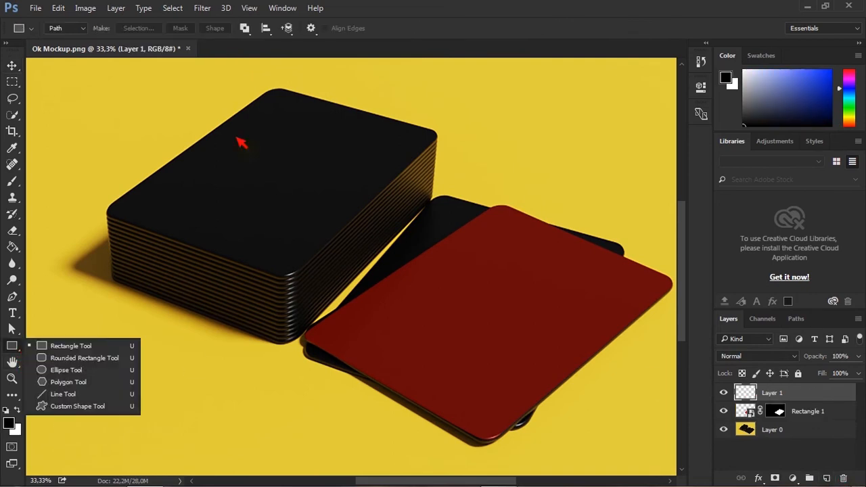
click(68, 346)
click(311, 28)
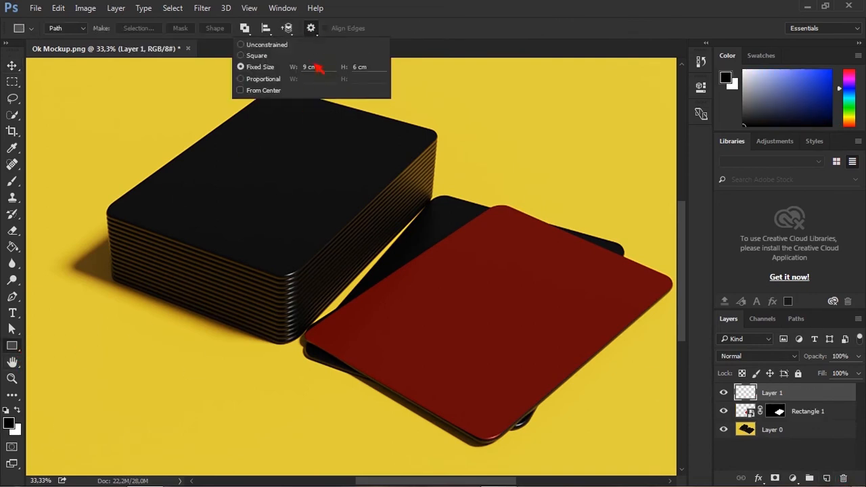
drag(126, 145, 113, 112)
Turn the new rectangle into a shape layer and set its fill to blue.
click(215, 28)
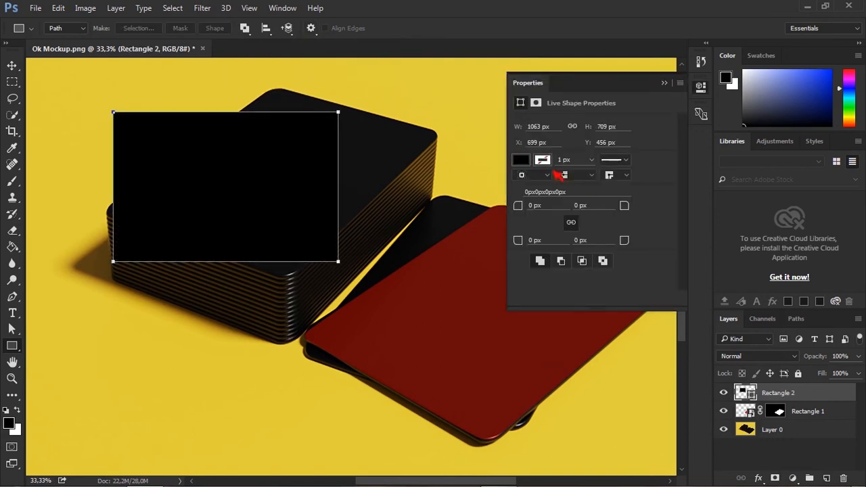
click(522, 161)
click(570, 243)
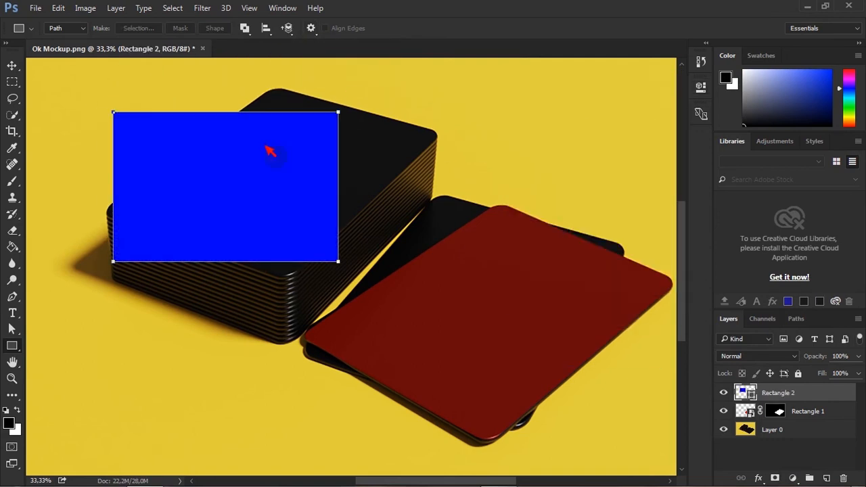
Convert the blue rectangle layer to a smart object and lower its opacity to 46%.
right_click(819, 398)
click(632, 145)
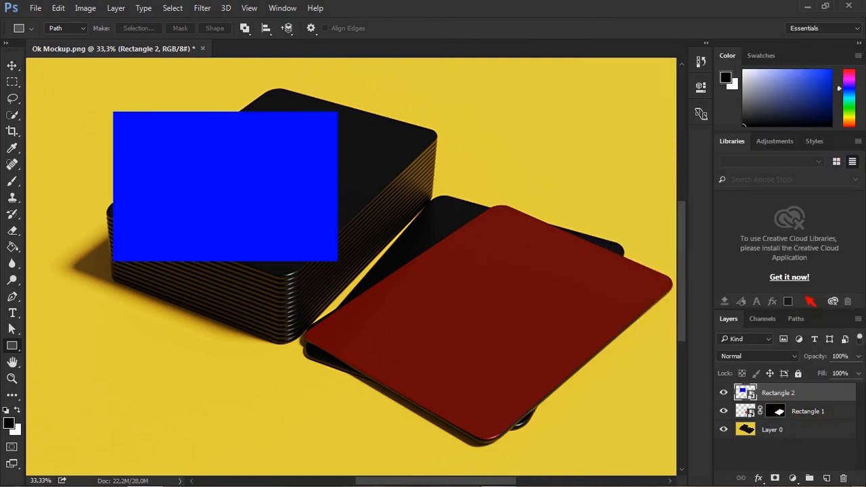
double_click(759, 400)
click(383, 50)
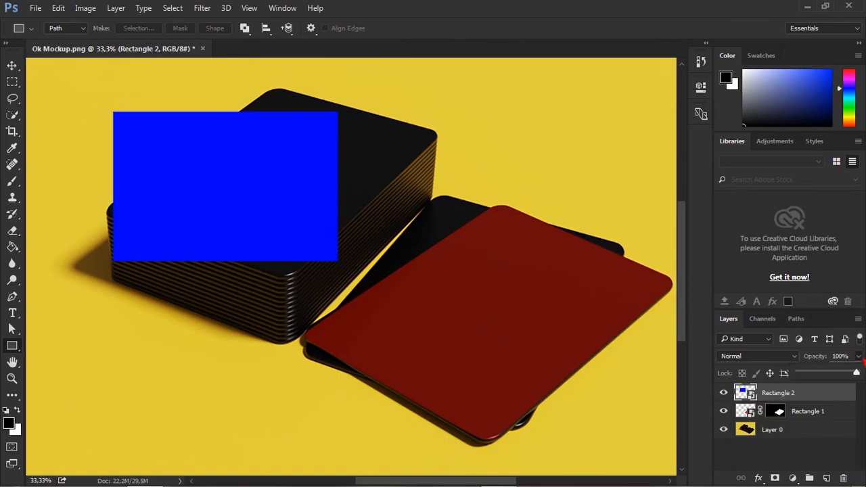
drag(858, 376, 834, 378)
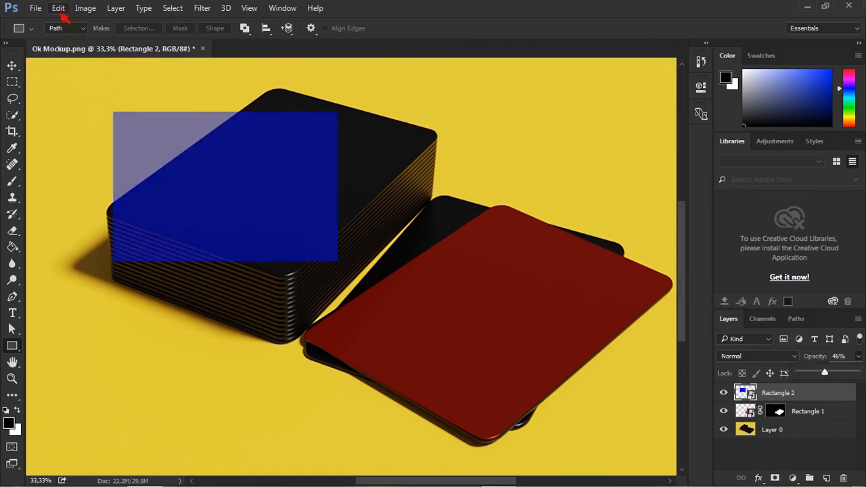
Free transform the blue rectangle, distorting its corners onto the top face of the card stack, and commit.
click(59, 10)
click(145, 245)
click(13, 65)
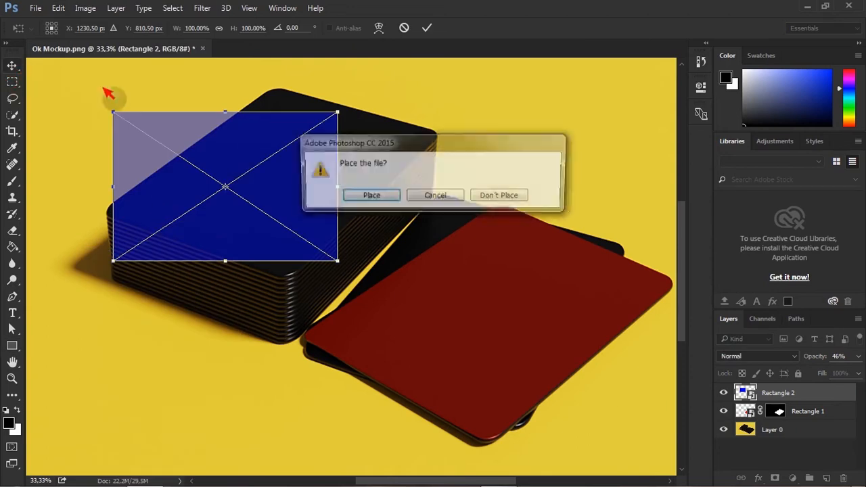
click(435, 197)
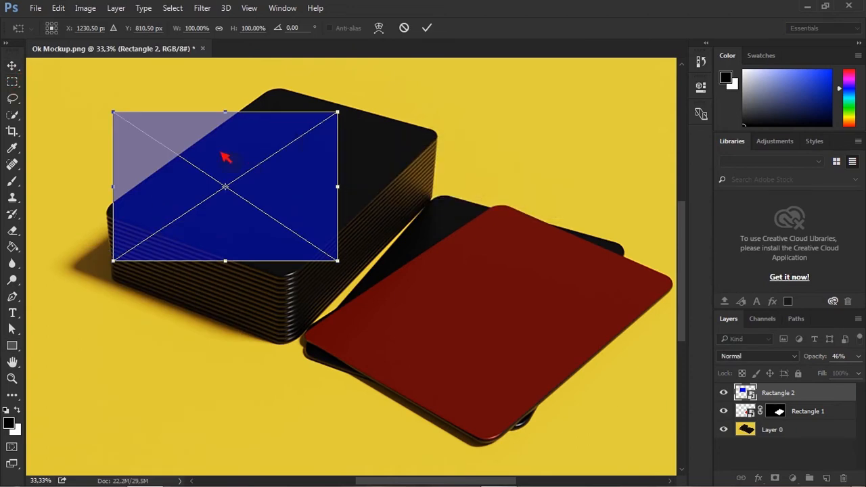
drag(204, 140, 231, 139)
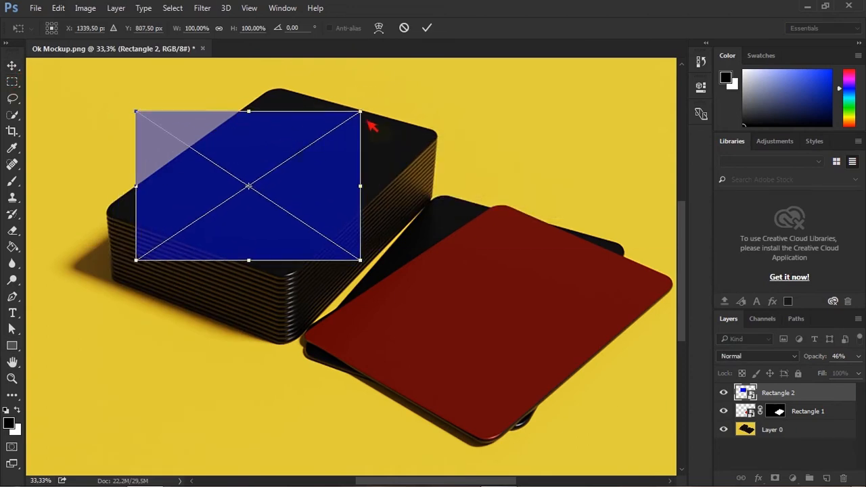
ctrl+drag(367, 117, 290, 88)
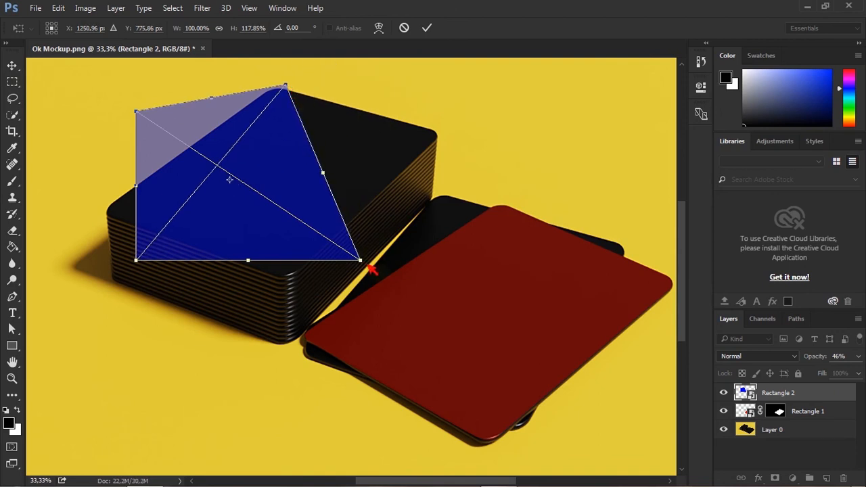
ctrl+drag(371, 266, 457, 138)
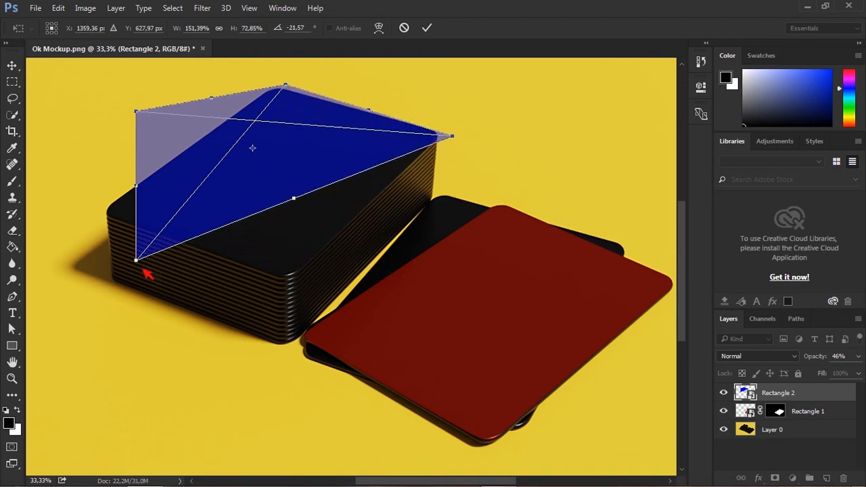
ctrl+drag(141, 265, 295, 285)
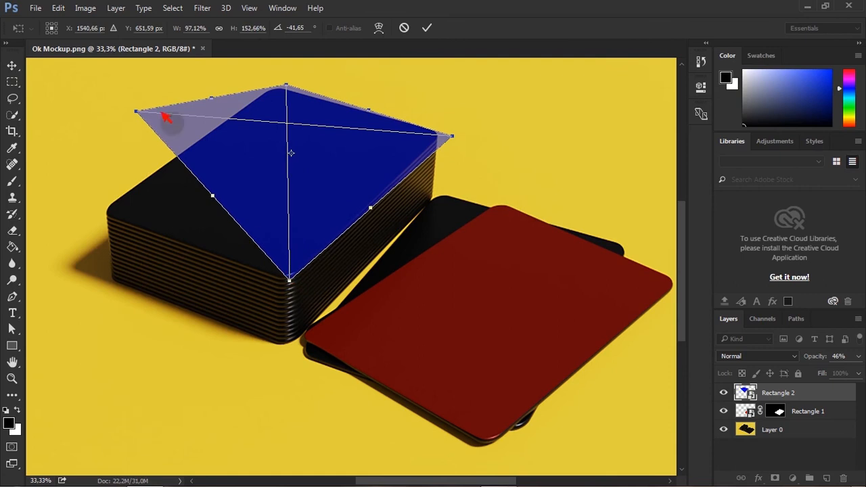
ctrl+drag(143, 117, 95, 210)
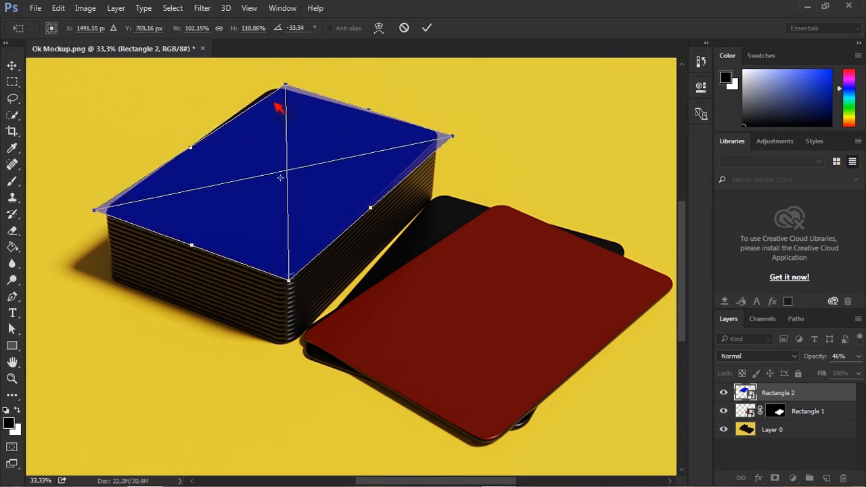
ctrl+drag(288, 88, 276, 94)
key(Return)
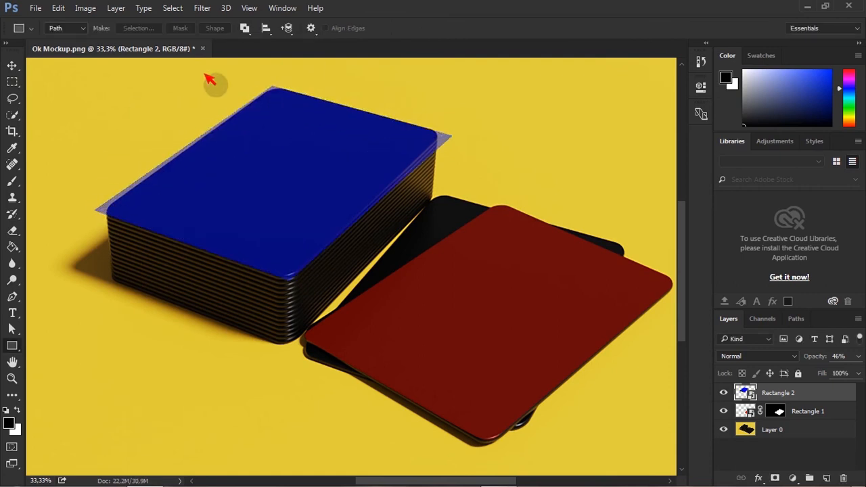
Refine the blue rectangle's corners with Free Transform at close zoom so they match the stack's top card edges, then commit.
key(ctrl+plus)
key(ctrl+plus)
key(ctrl+plus)
scroll(304, 273, up, 2)
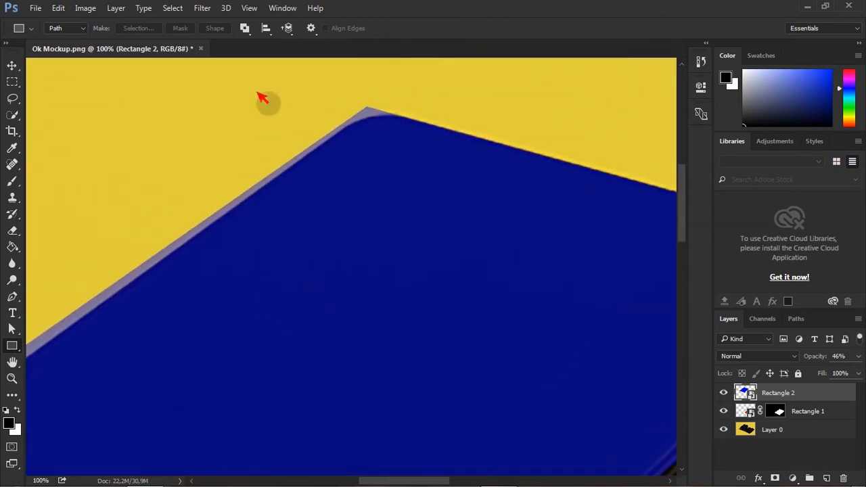
click(58, 8)
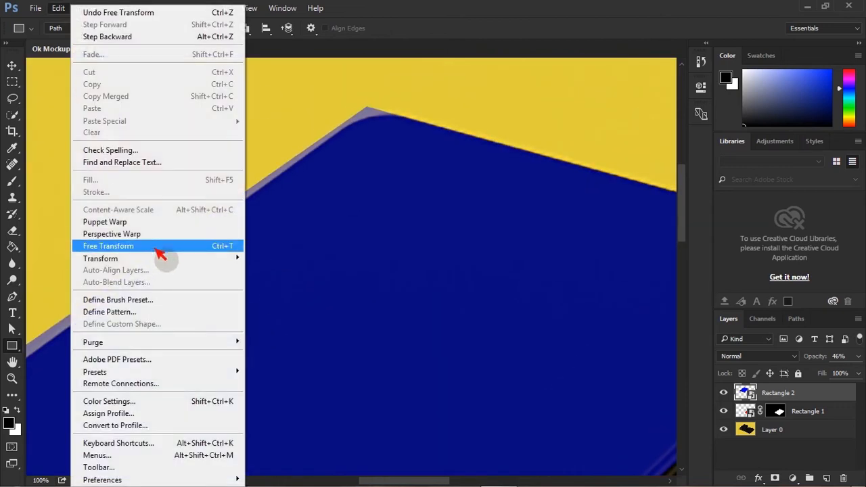
click(159, 248)
ctrl+drag(371, 108, 374, 107)
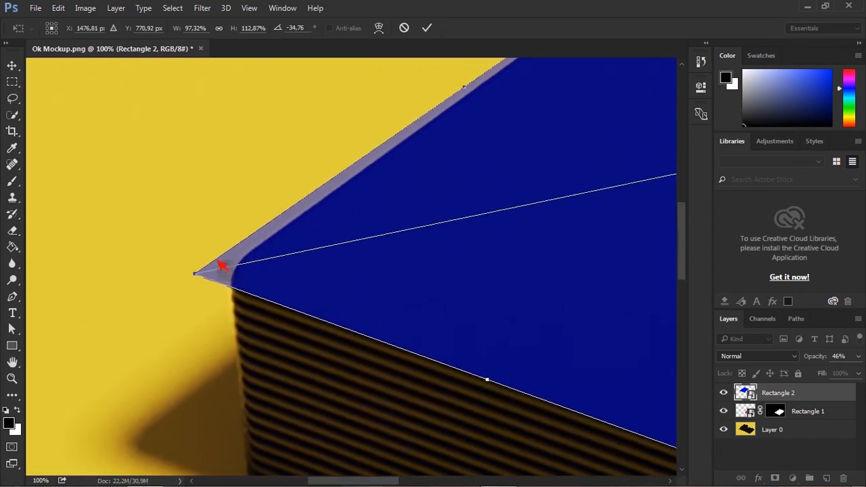
drag(203, 280, 222, 277)
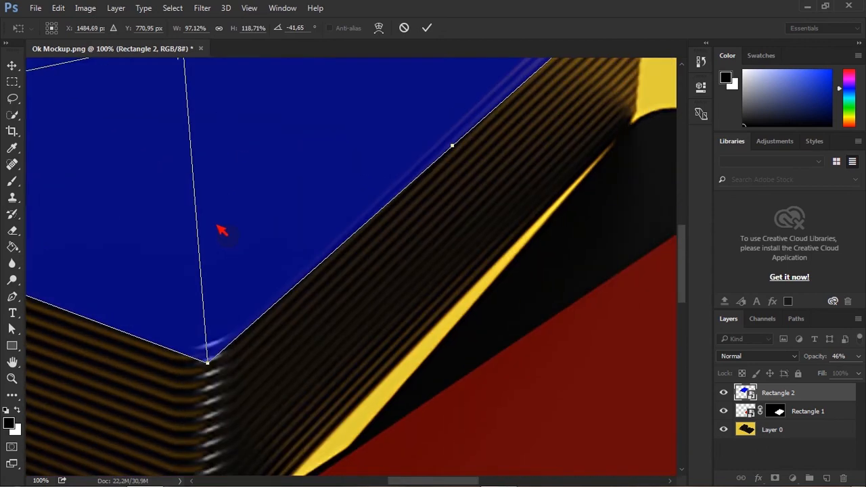
drag(217, 225, 227, 259)
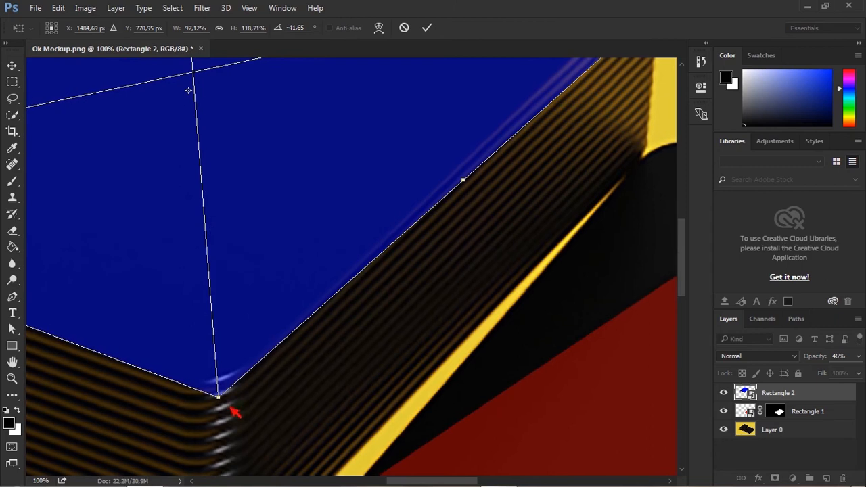
mouse_move(224, 404)
mouse_down()
mouse_move(222, 380)
mouse_move(224, 404)
mouse_up()
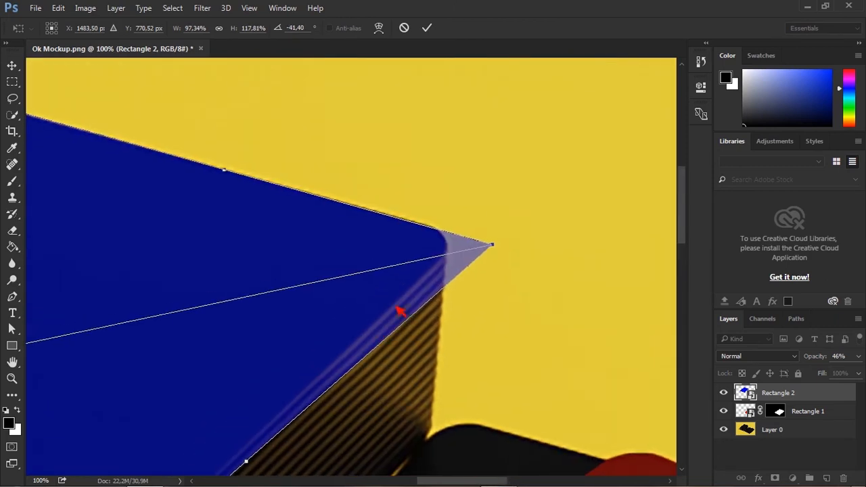
mouse_move(505, 250)
mouse_down()
mouse_move(519, 252)
mouse_move(499, 241)
mouse_up()
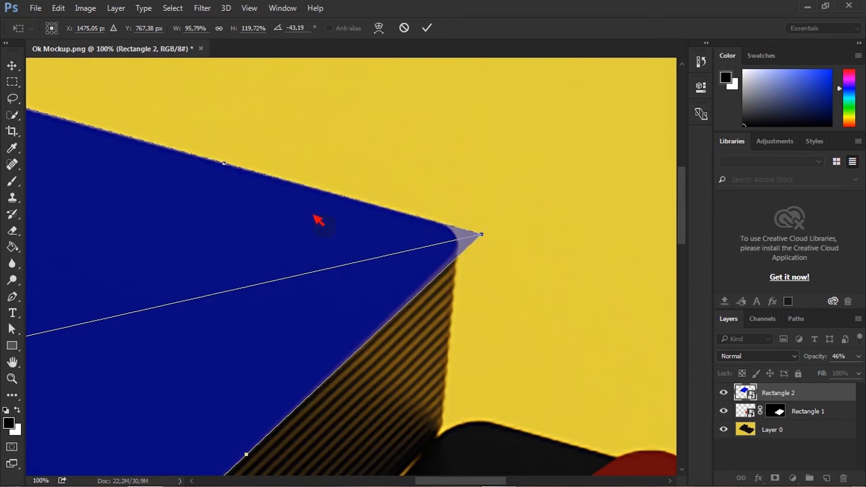
alt+scroll(319, 219, down, 2)
alt+scroll(318, 219, down, 1)
key(Return)
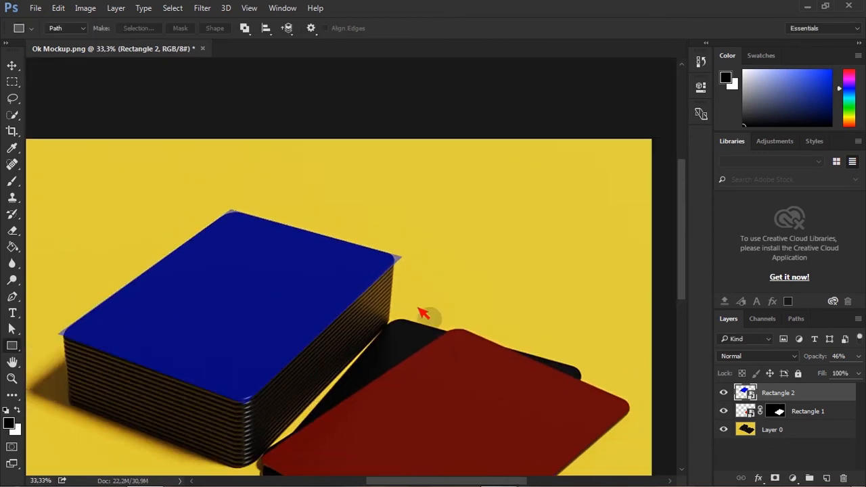
Load Path 2 as a selection and add it as a layer mask to the blue rectangle layer.
click(803, 323)
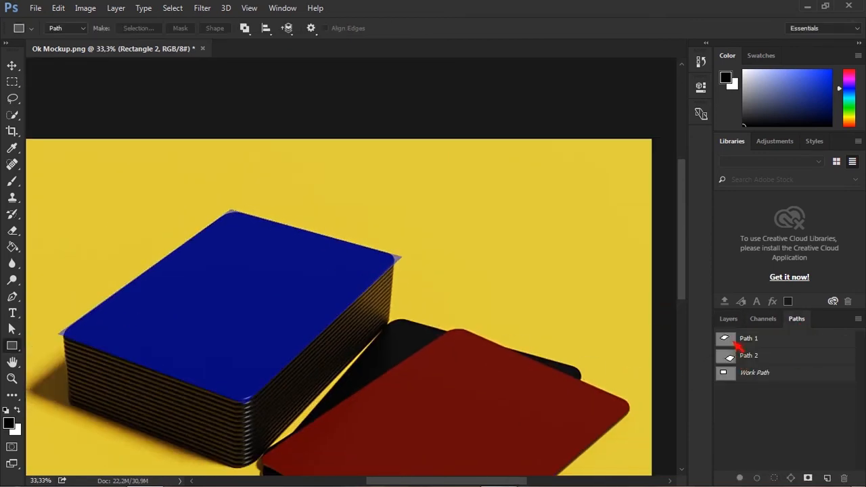
ctrl+click(729, 357)
click(729, 319)
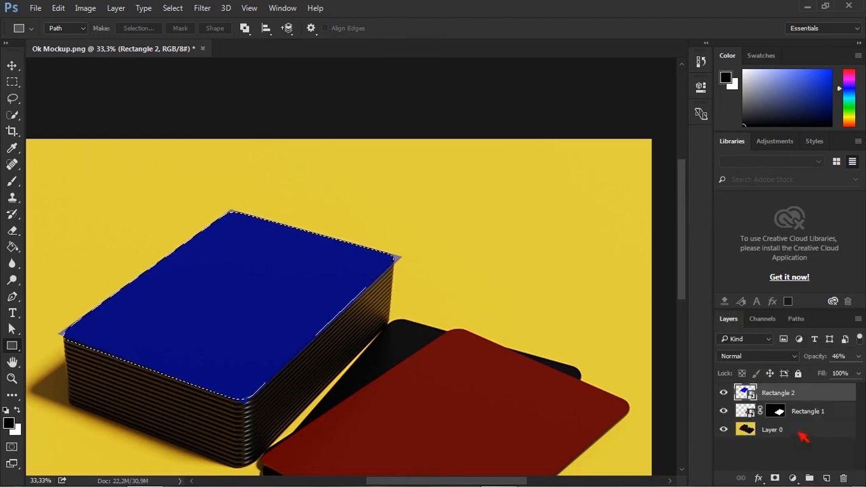
click(775, 479)
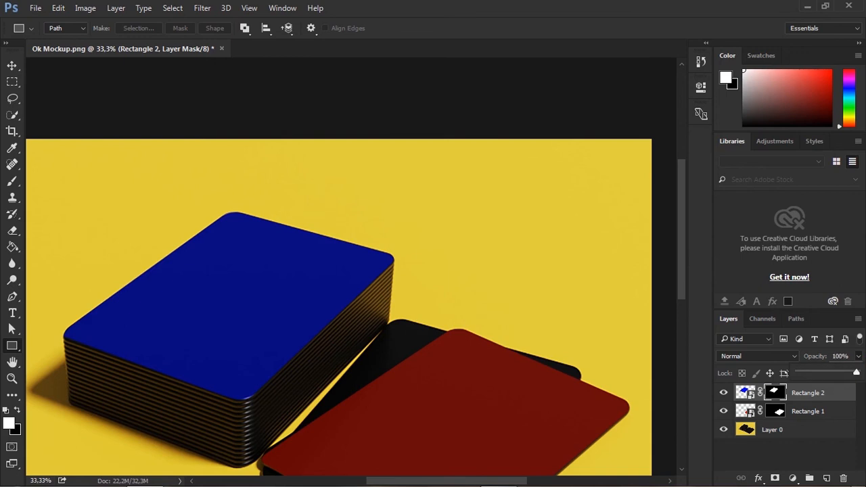
Select the red rectangle layer and raise its opacity to 100%.
click(850, 411)
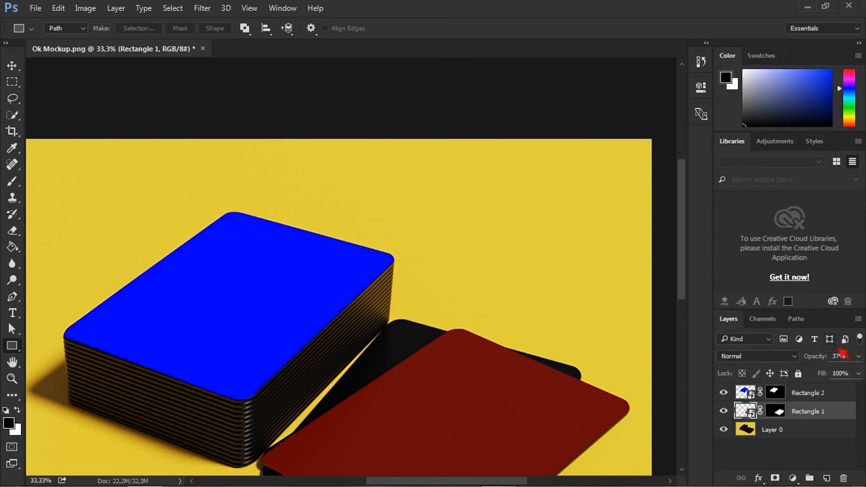
drag(842, 377, 858, 374)
key(ctrl+minus)
key(ctrl+minus)
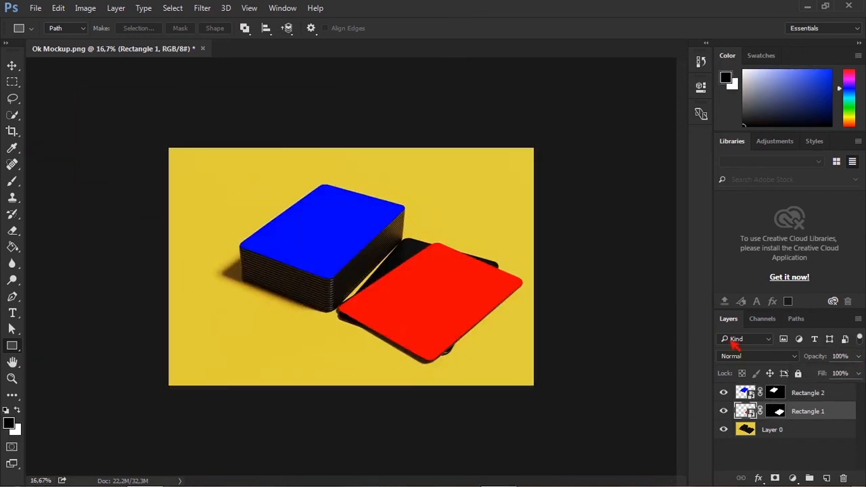
key(ctrl+plus)
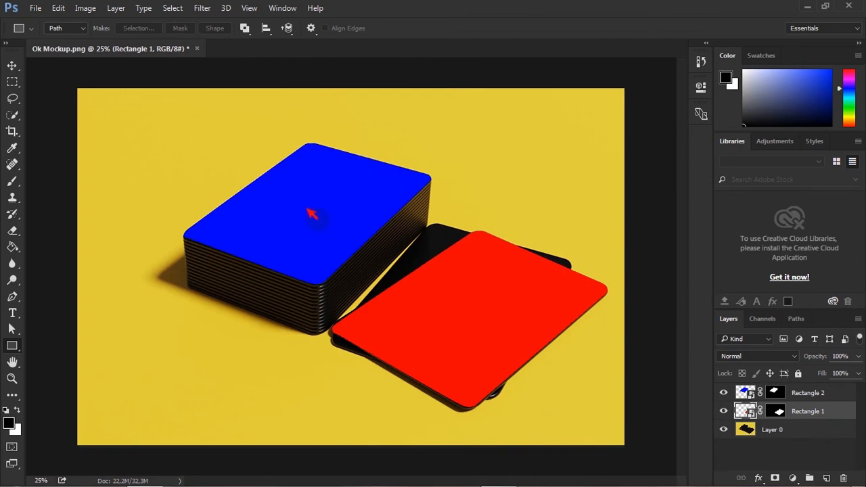
Save the document as a Photoshop PSD file named mockup.
click(35, 8)
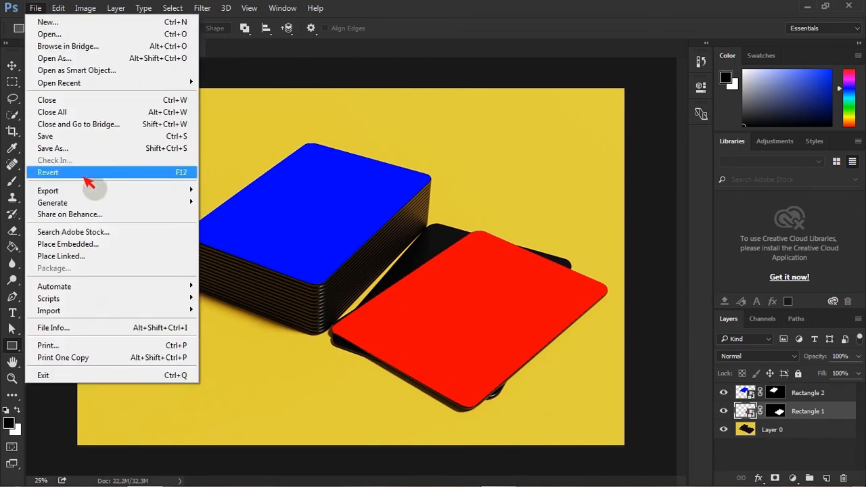
click(33, 12)
click(34, 12)
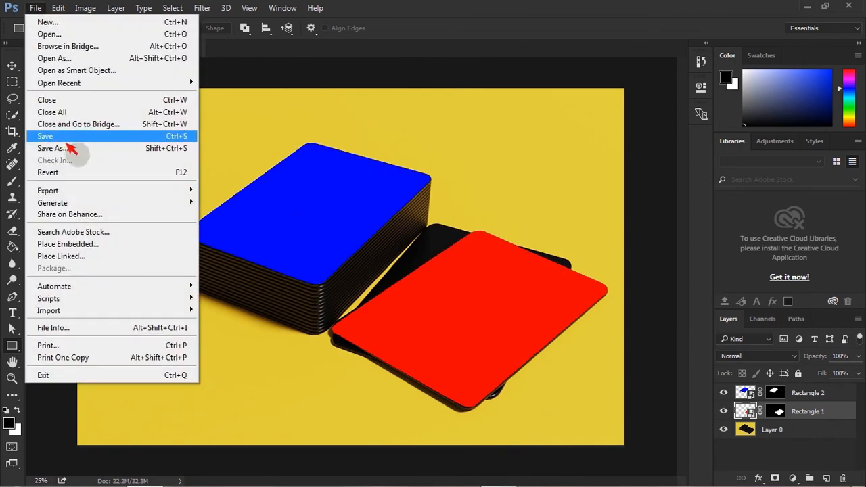
click(66, 144)
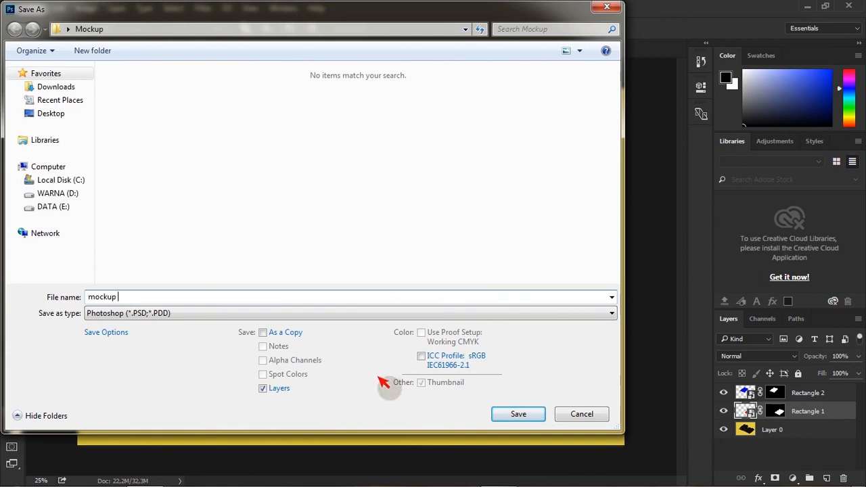
click(519, 413)
click(578, 140)
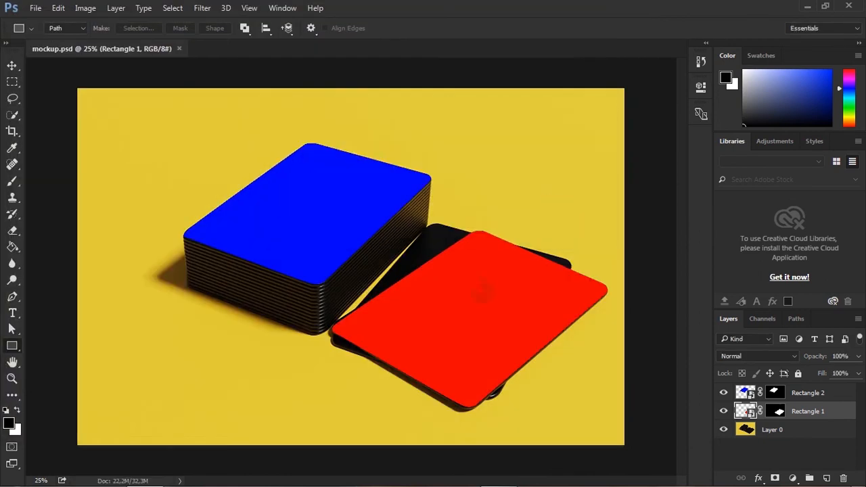
Open the blue rectangle's smart object and place the embedded Kartu nama image into it.
double_click(747, 395)
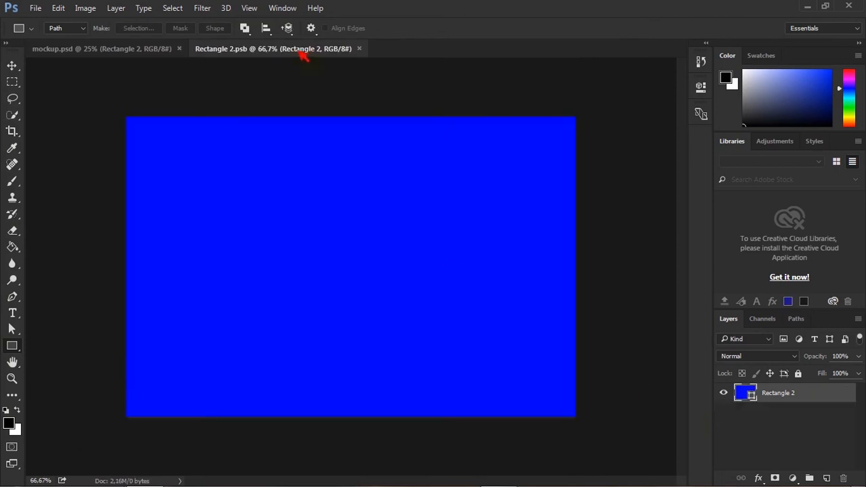
click(35, 9)
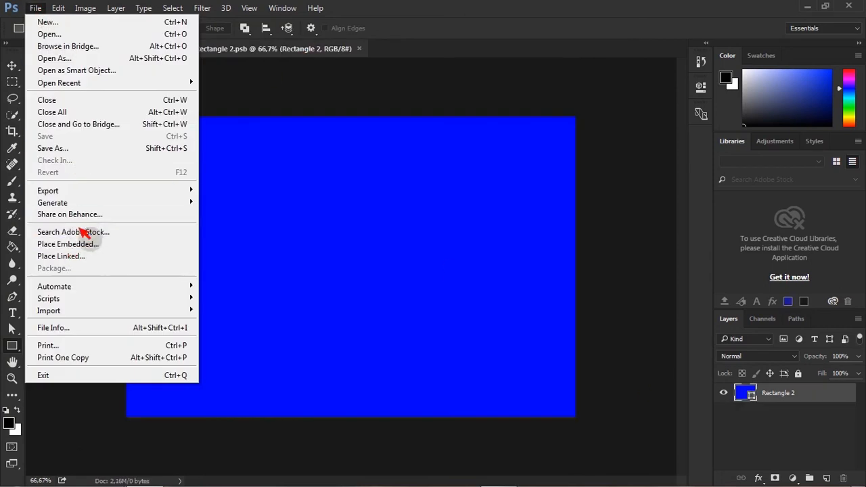
click(93, 252)
click(217, 108)
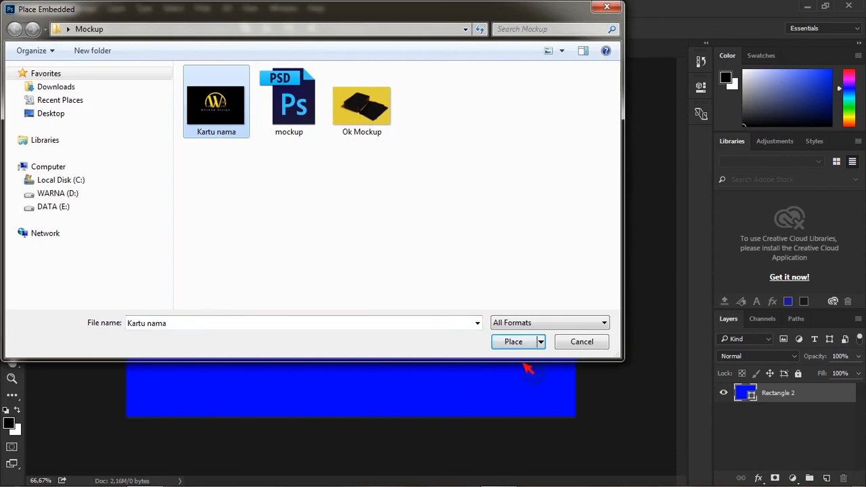
click(514, 341)
key(Return)
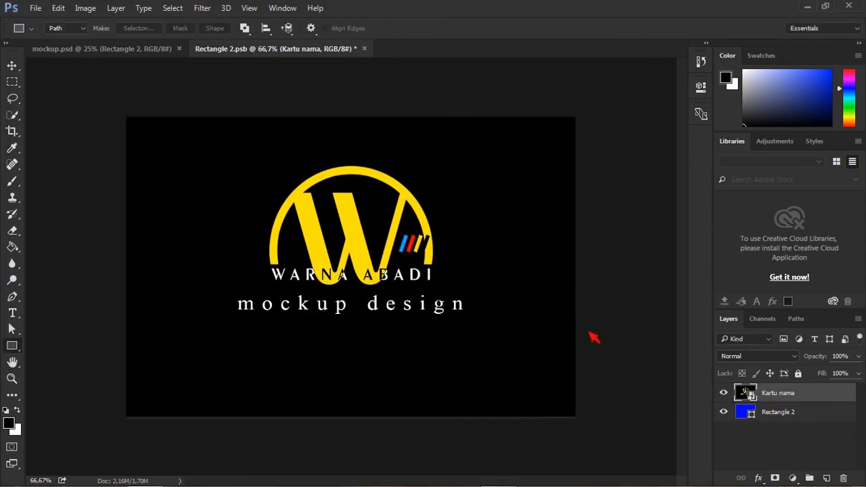
Save the smart object contents and return to the mockup document.
click(35, 8)
click(64, 137)
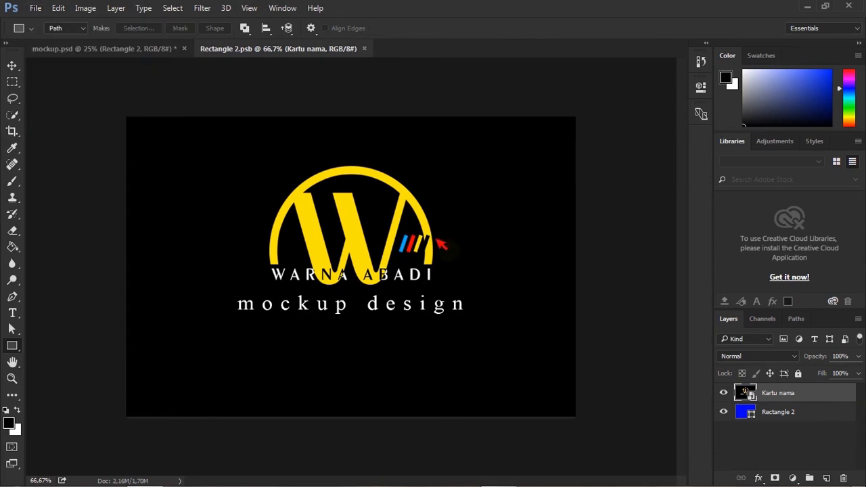
click(163, 51)
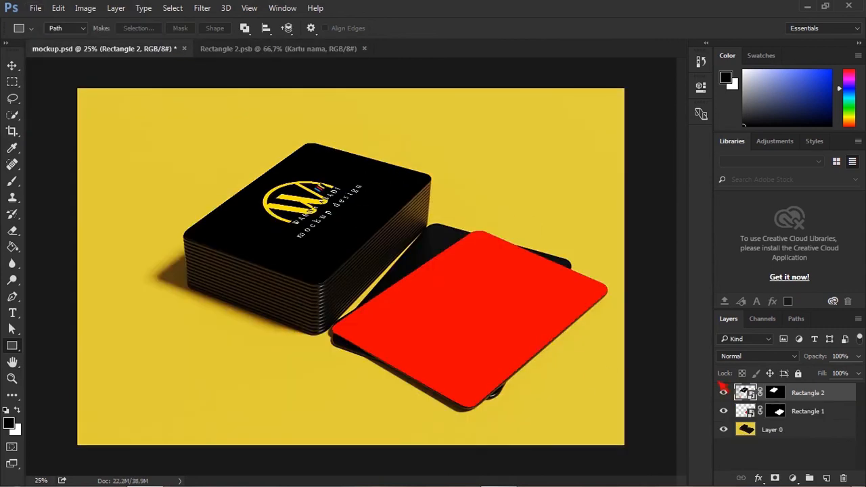
Try setting the top card layer's blending mode to Screen.
click(723, 392)
click(723, 392)
click(796, 357)
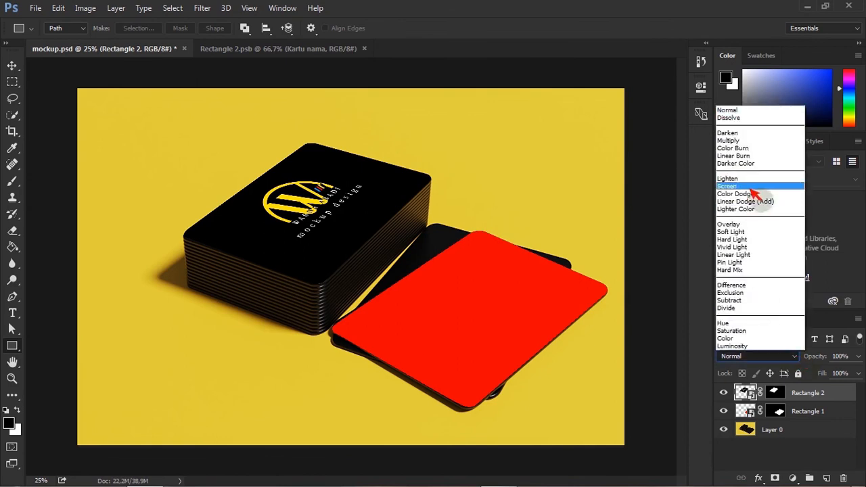
click(754, 195)
Open the red rectangle's smart object and place the embedded Kartu nama image into it.
click(13, 66)
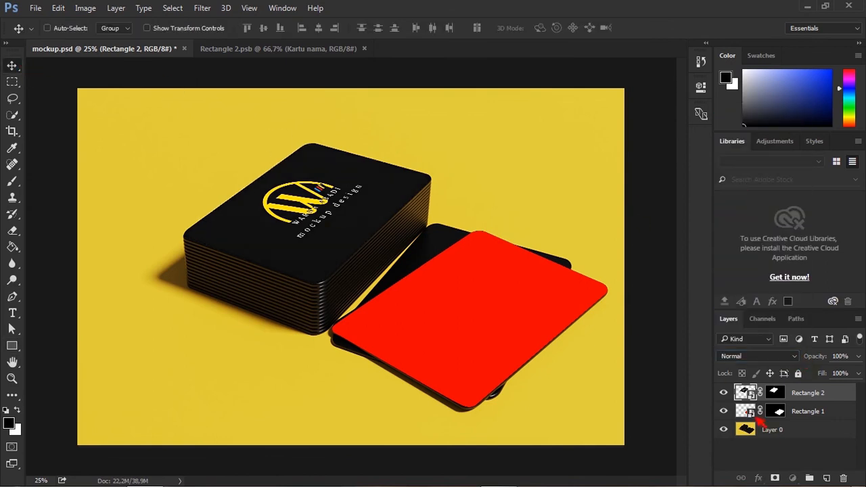
click(758, 418)
double_click(754, 415)
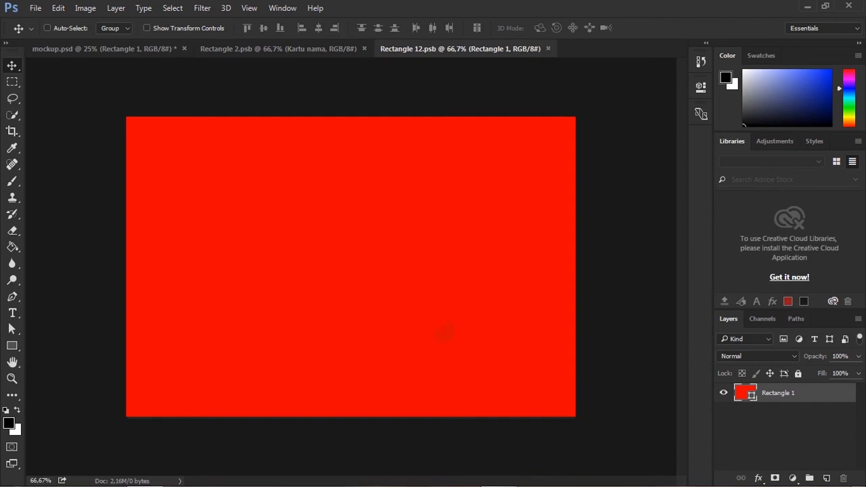
click(35, 8)
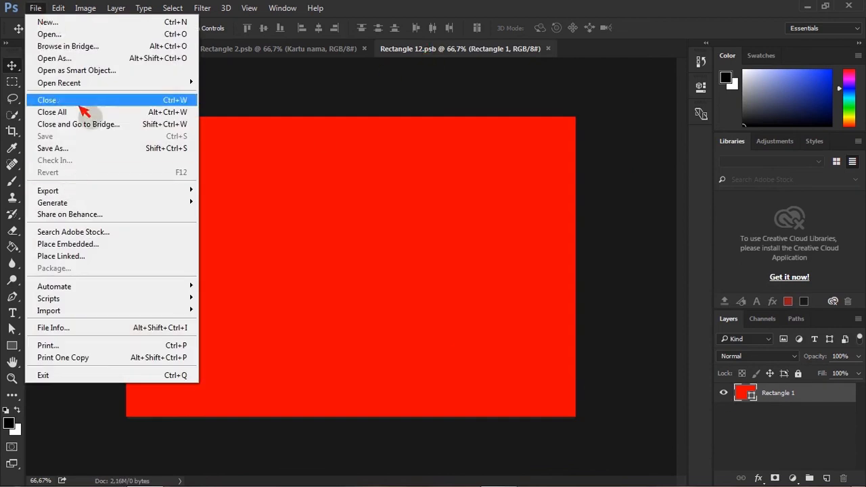
click(76, 245)
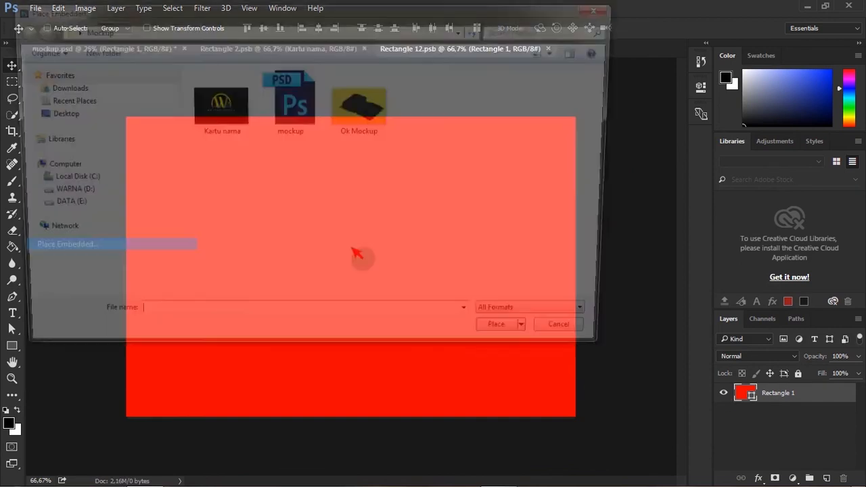
click(237, 108)
click(522, 345)
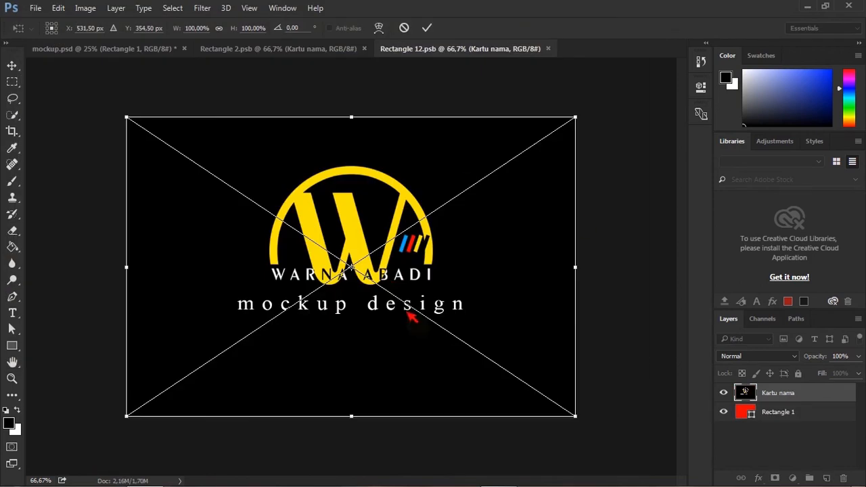
key(Return)
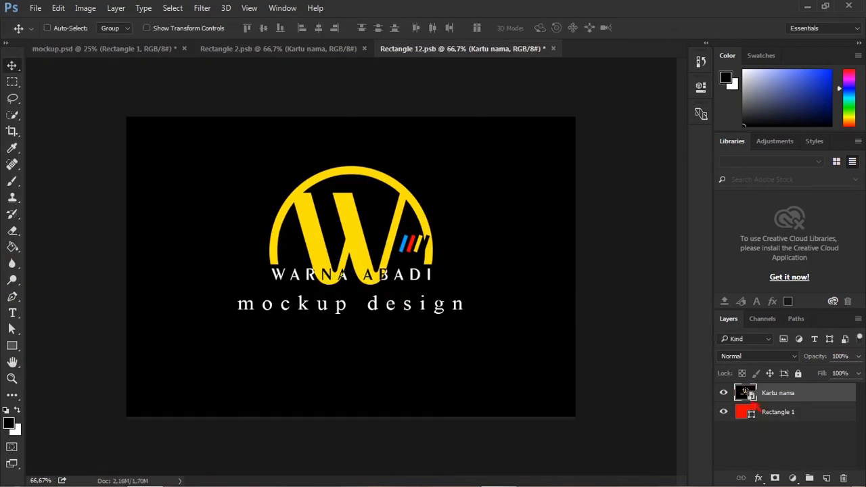
Save the red card's smart object and switch back to the mockup document.
click(37, 8)
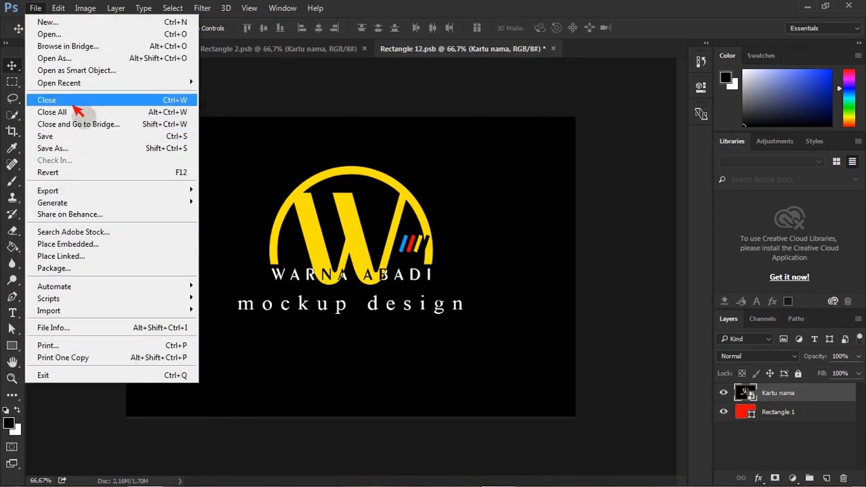
click(73, 137)
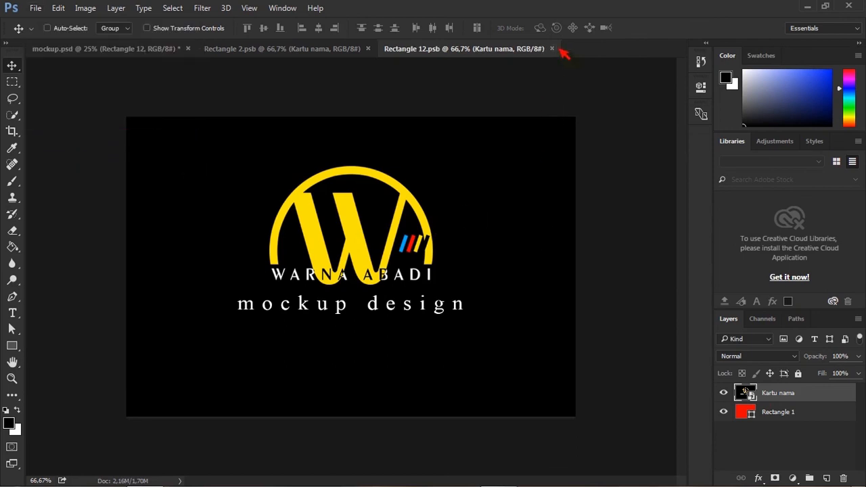
click(73, 49)
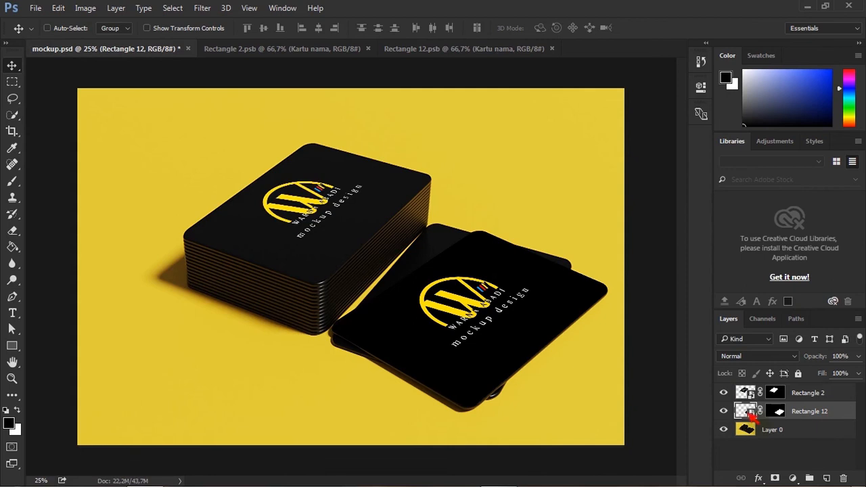
Set the red card layer's blending mode to Screen and save the mockup.
click(758, 356)
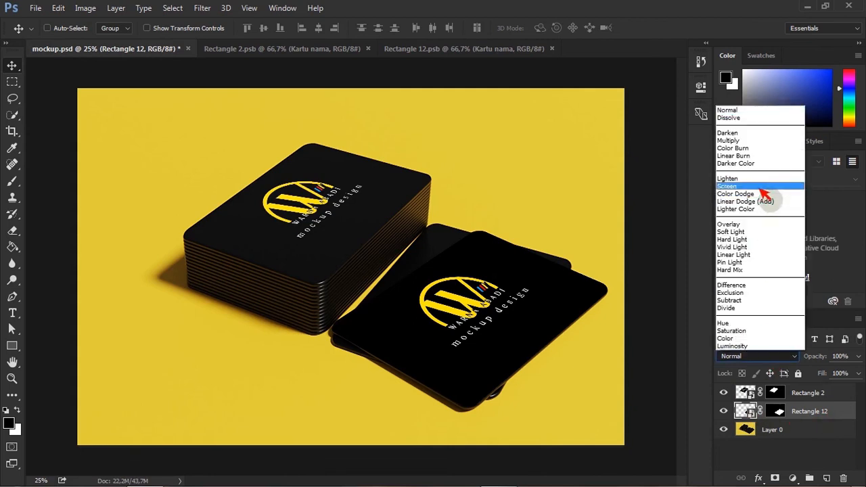
click(765, 192)
key(ctrl+s)
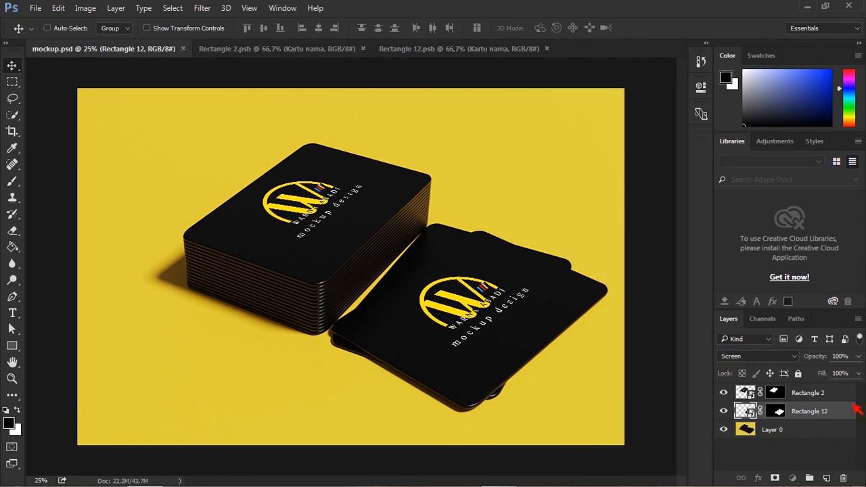
Select the top card layer and add a new empty layer above it.
click(813, 392)
click(827, 479)
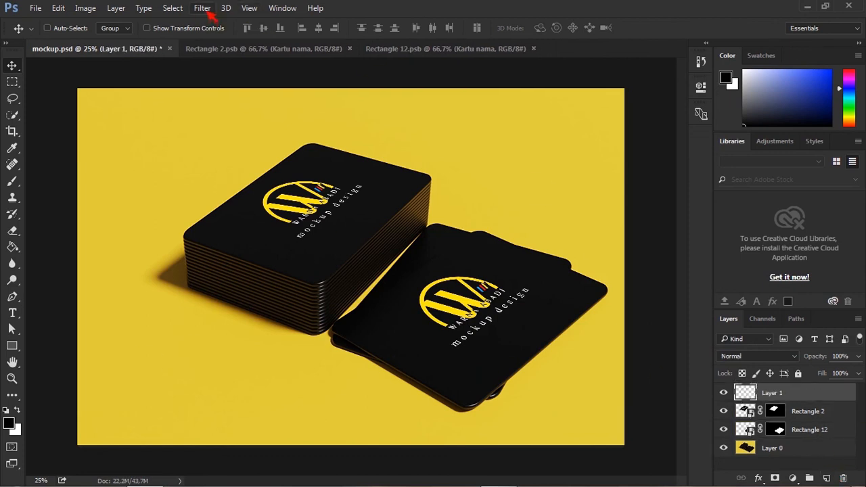
Render a 16: Young Robinia tree on the empty layer with the Render Tree filter.
click(209, 11)
mouse_move(254, 210)
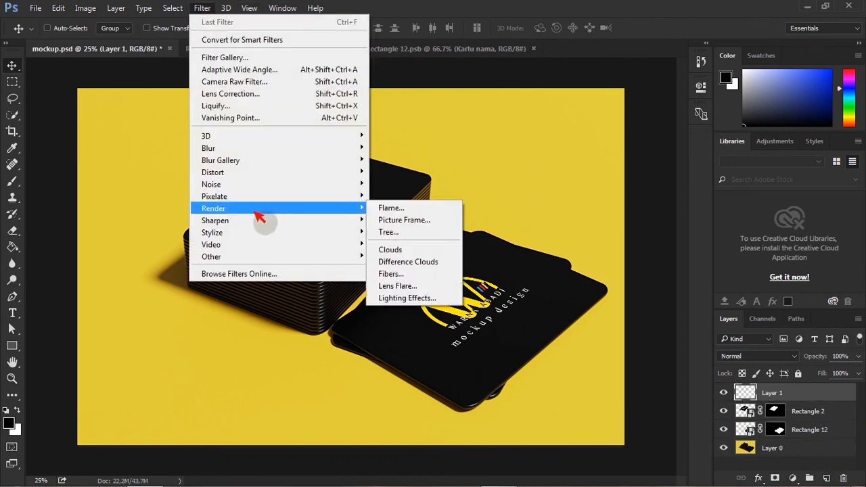
click(400, 235)
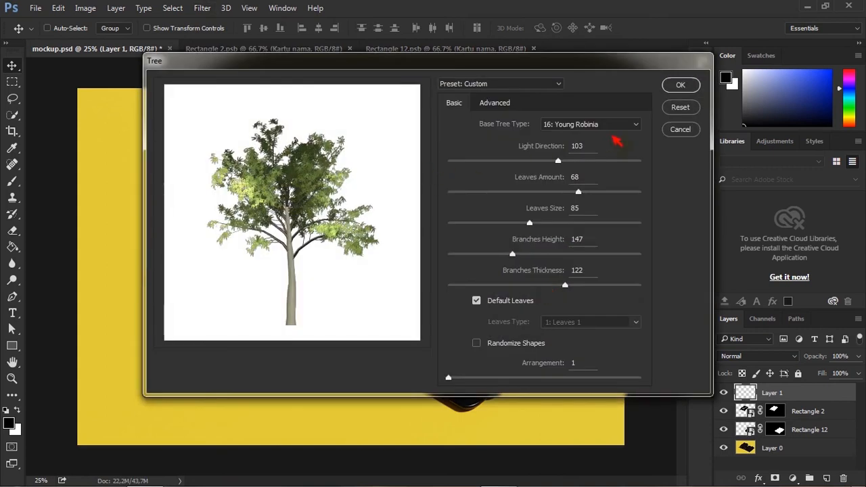
click(638, 125)
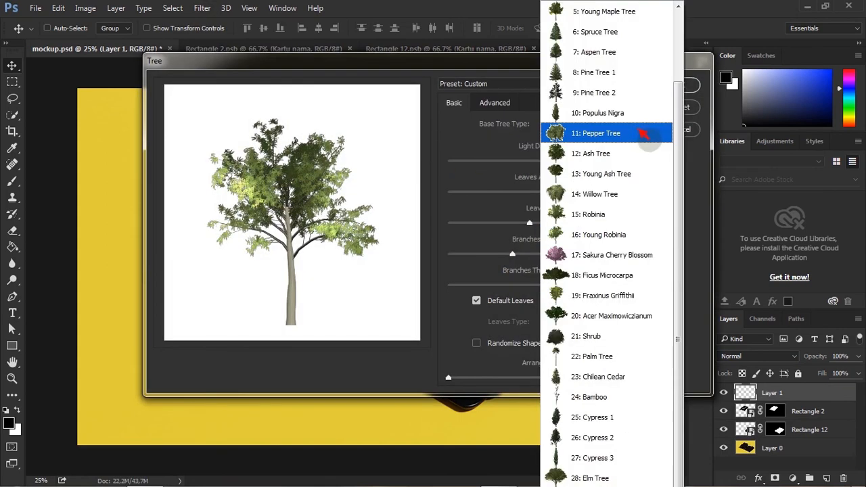
click(593, 438)
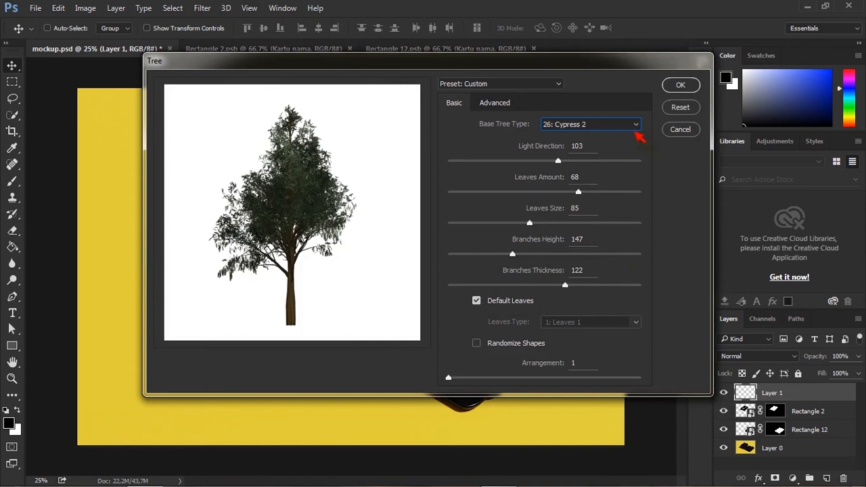
click(637, 126)
click(599, 234)
click(681, 85)
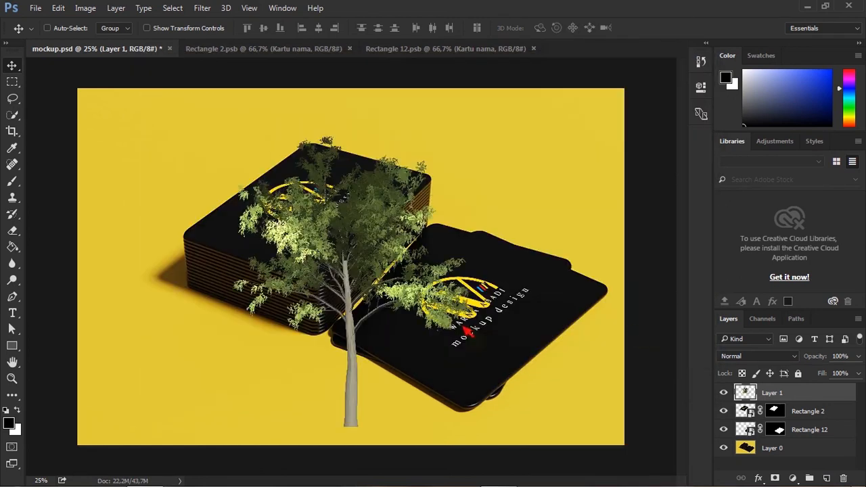
Move the tree to the lower-left corner of the mockup and scale and rotate it with Free Transform.
drag(409, 245, 139, 423)
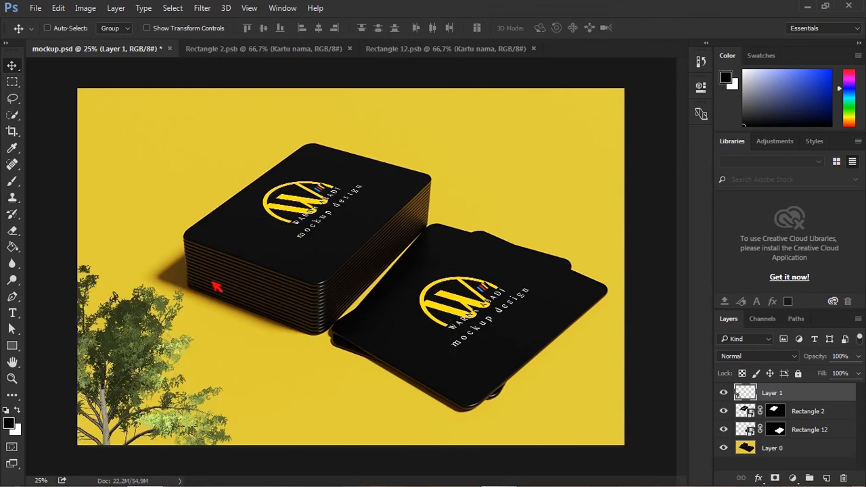
key(ctrl+t)
drag(226, 166, 336, 320)
drag(125, 223, 185, 154)
drag(235, 323, 213, 383)
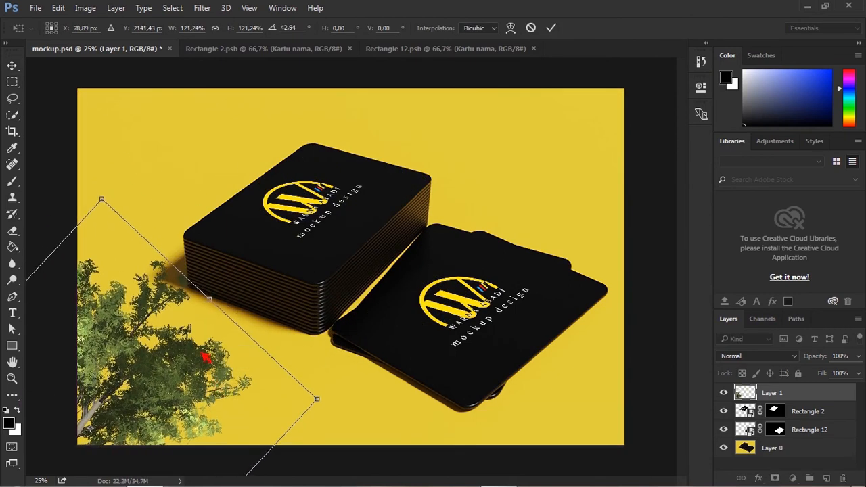
key(Return)
Crop the document to the canvas edges, deleting the tree pixels that extend outside.
key(ctrl+minus)
key(ctrl+minus)
key(ctrl+minus)
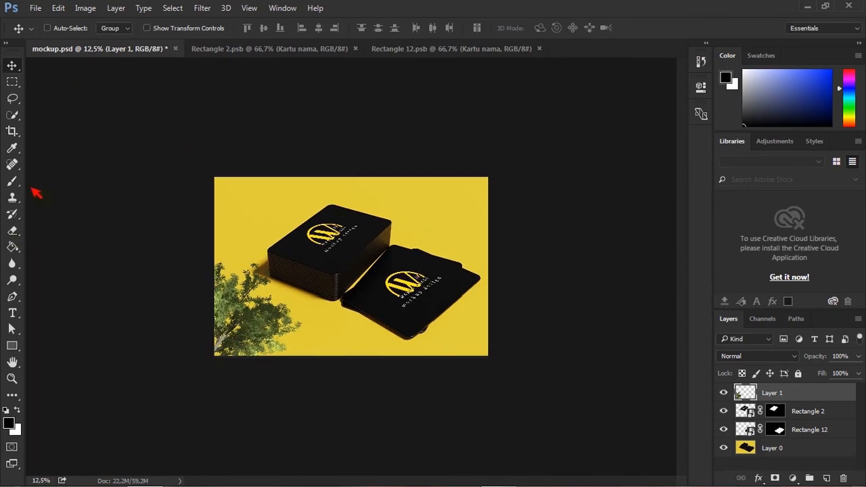
click(18, 133)
drag(166, 137, 576, 397)
key(Return)
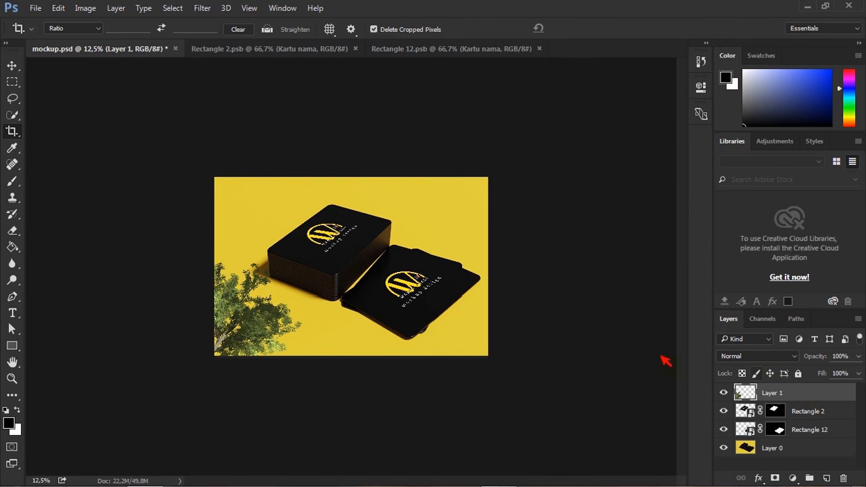
Duplicate the tree layer, move the copy to the upper-right corner and rotate it 180°.
key(ctrl+plus)
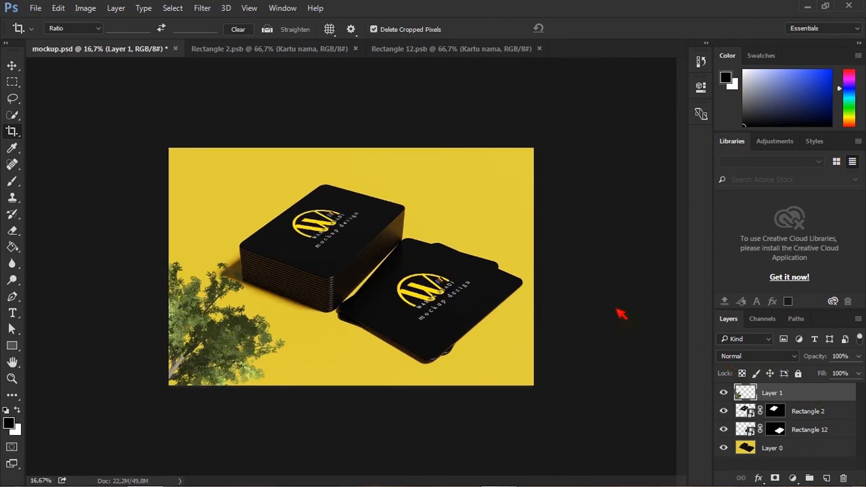
key(ctrl+j)
click(13, 67)
drag(254, 331, 458, 248)
key(ctrl+t)
drag(507, 134, 354, 318)
drag(439, 259, 497, 224)
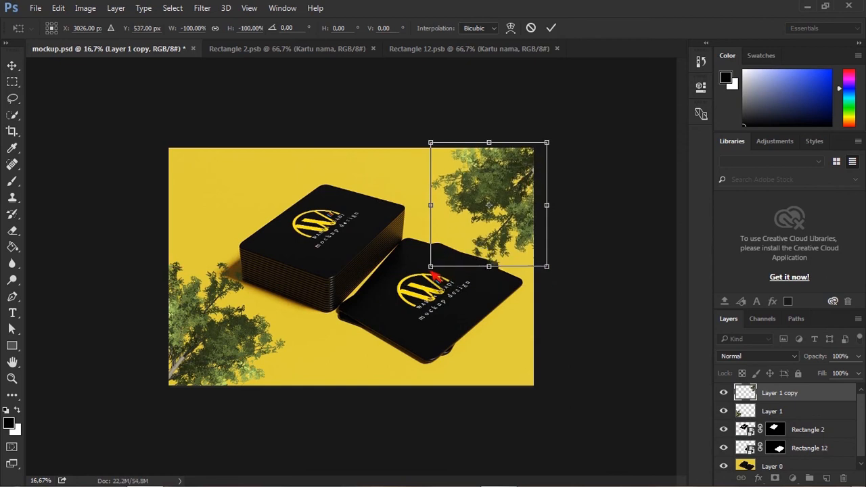
shift+drag(431, 266, 411, 287)
key(Return)
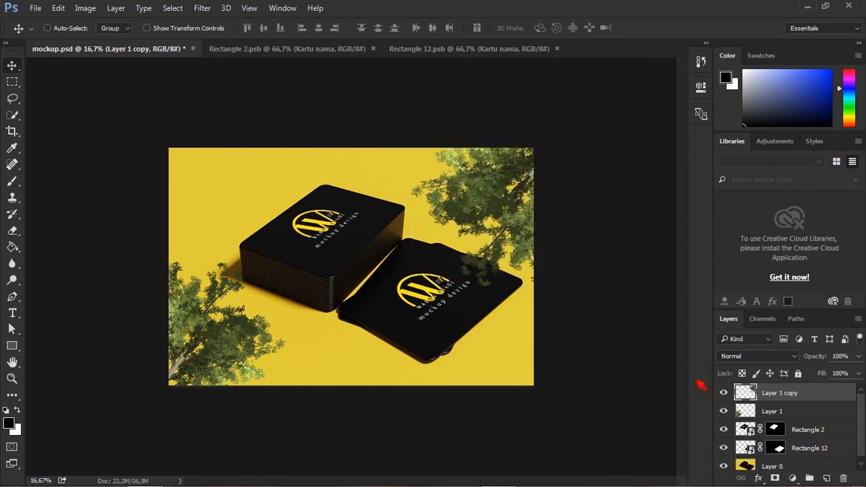
Duplicate the lower-left tree layer and fill the original layer's tree pixels with black for a shadow.
click(724, 411)
click(729, 417)
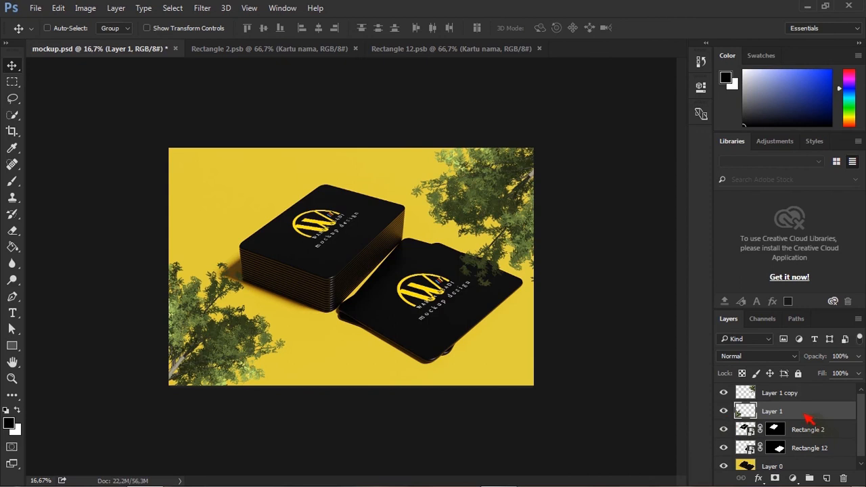
drag(806, 415, 827, 479)
click(784, 434)
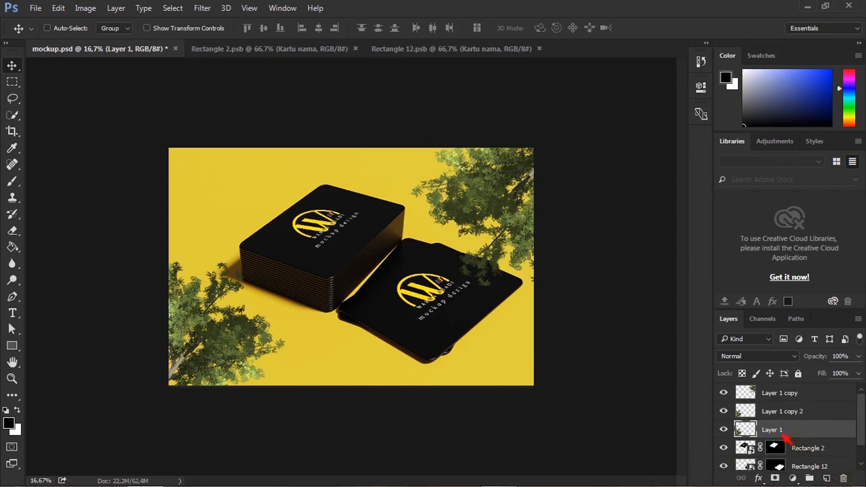
ctrl+click(748, 431)
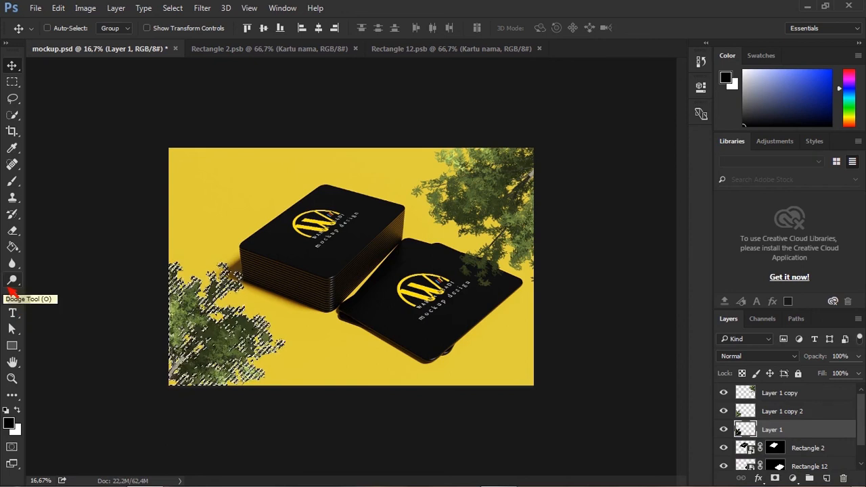
key(alt+BackSpace)
key(ctrl+d)
click(724, 411)
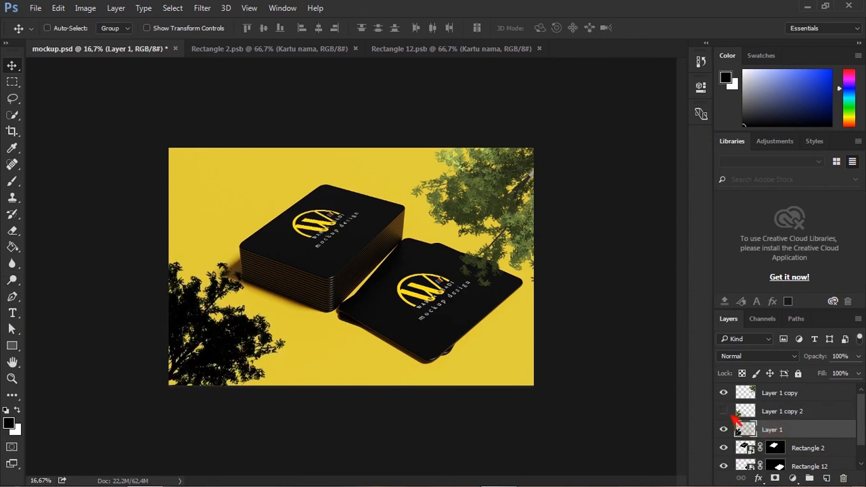
click(724, 411)
click(725, 411)
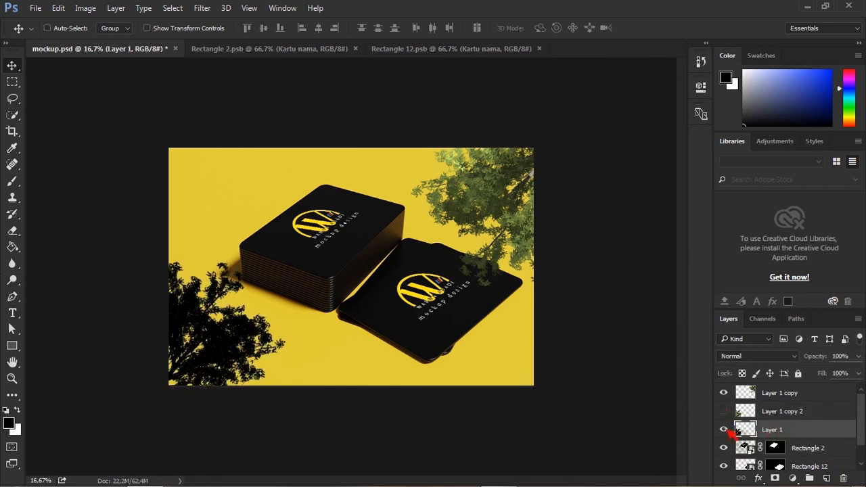
Distort the black tree shadow so it stretches across the ground toward the cards.
key(ctrl+t)
ctrl+drag(287, 264, 333, 275)
ctrl+drag(174, 263, 168, 290)
ctrl+drag(290, 387, 377, 396)
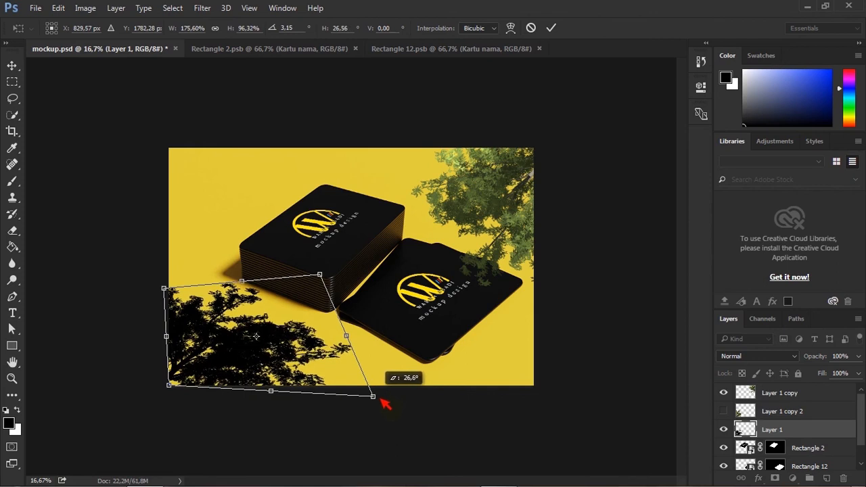
mouse_move(324, 277)
ctrl+mouse_down()
mouse_move(337, 279)
mouse_move(333, 268)
ctrl+mouse_up()
key(Return)
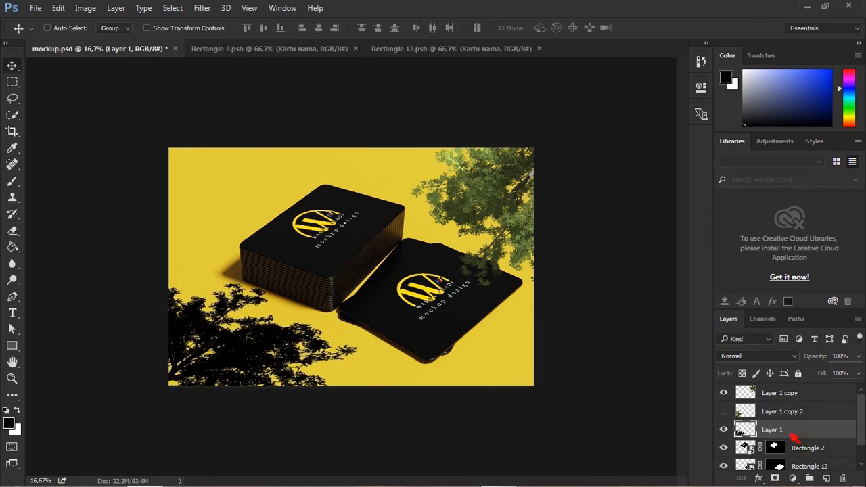
Show the lower-left tree copy again and shift the shadow slightly to the right.
click(724, 411)
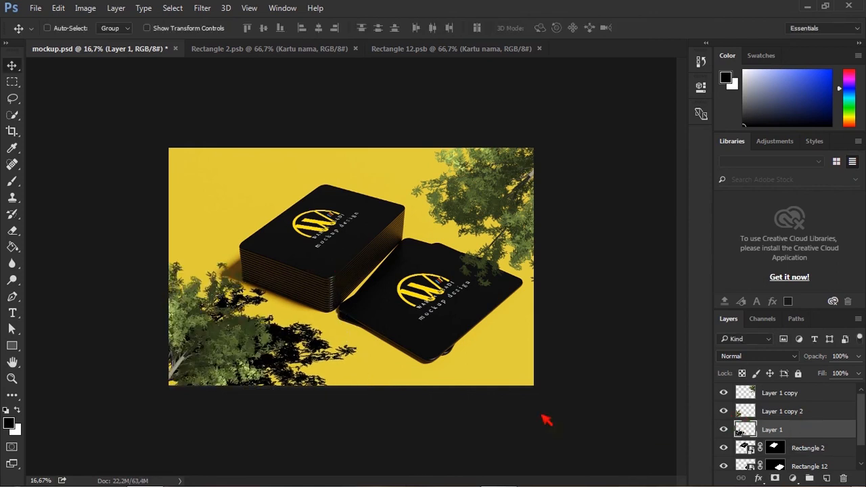
key(ctrl+t)
ctrl+drag(267, 288, 294, 288)
key(Return)
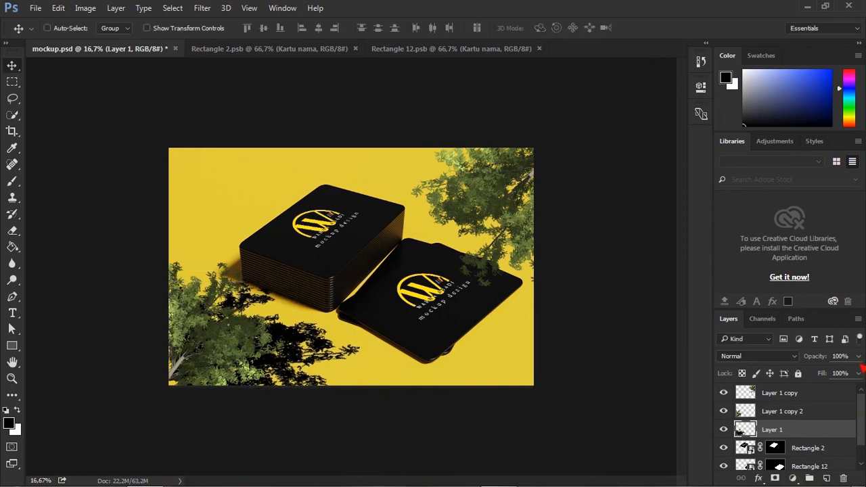
Set the lower-left shadow layer's opacity to 30%.
click(859, 373)
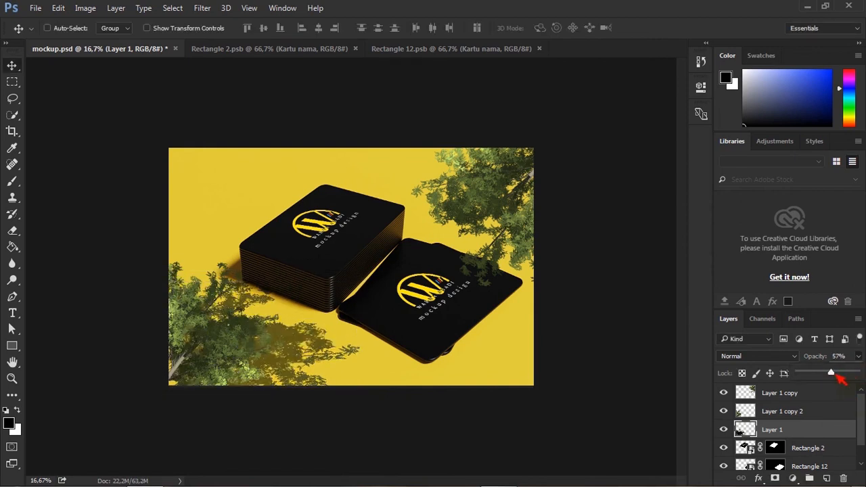
drag(835, 376, 827, 375)
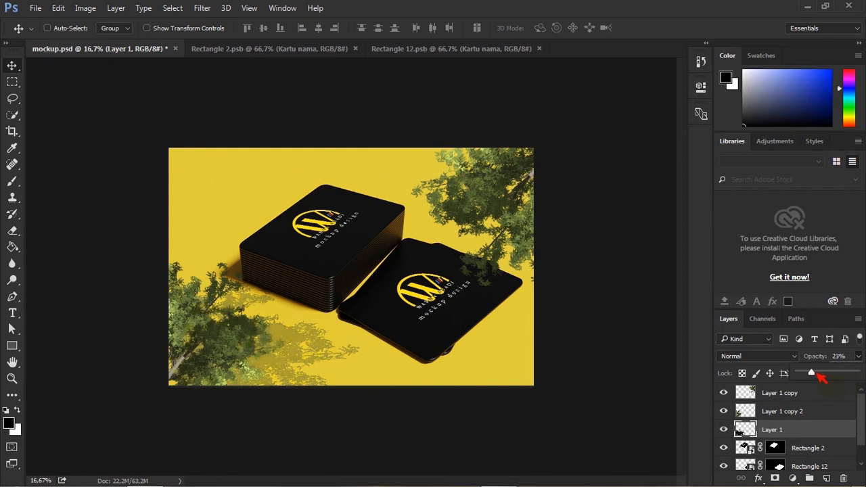
drag(823, 373, 826, 372)
text(30)
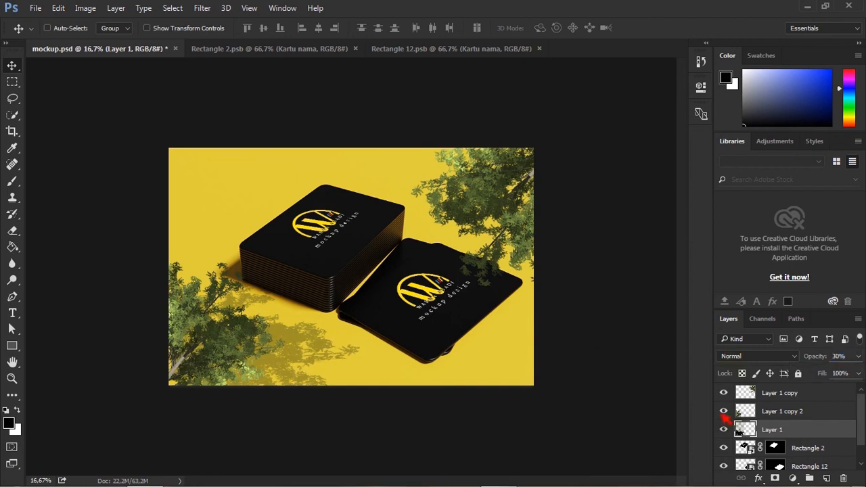
click(724, 429)
click(725, 429)
Duplicate the upper-right tree layer and fill the duplicate's tree pixels with black.
click(724, 394)
click(724, 393)
click(839, 400)
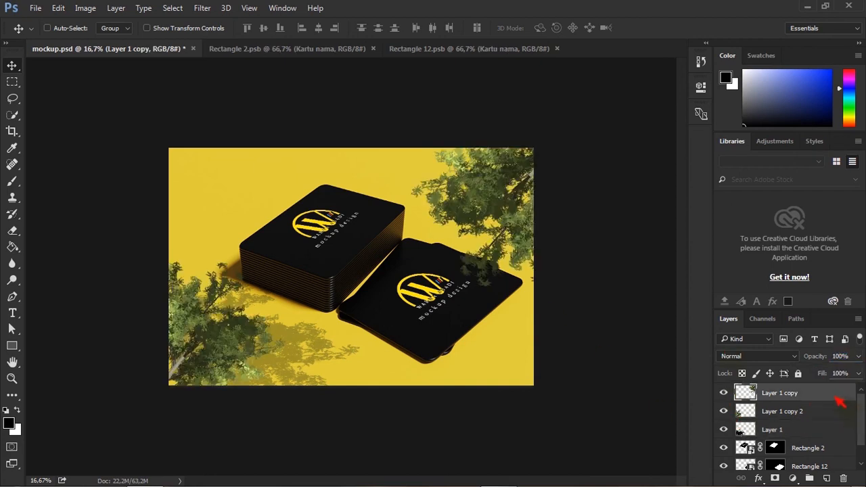
key(ctrl+j)
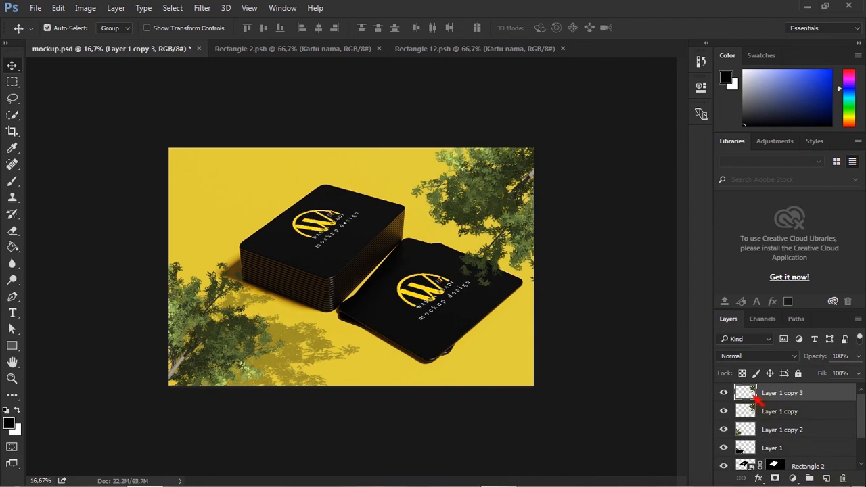
ctrl+click(752, 396)
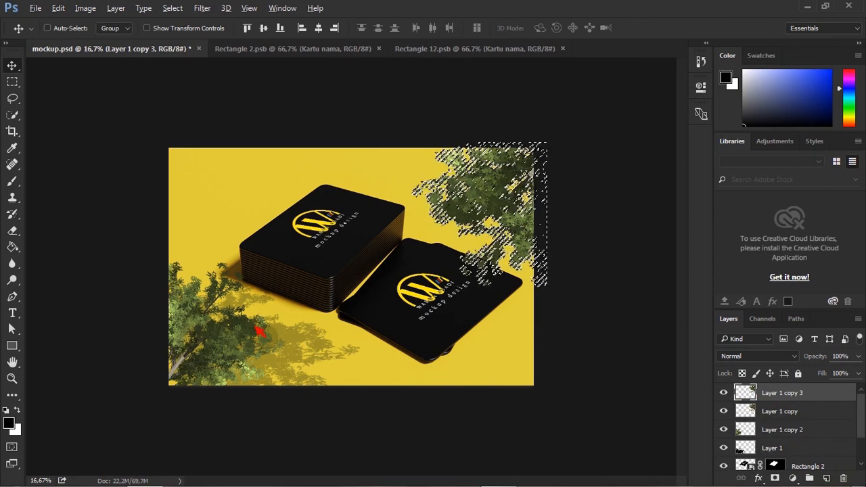
key(alt+BackSpace)
key(ctrl+d)
Move the black copy below the upper-right tree layer and distort it into a shadow falling over the cards.
drag(819, 401, 832, 421)
key(ctrl+t)
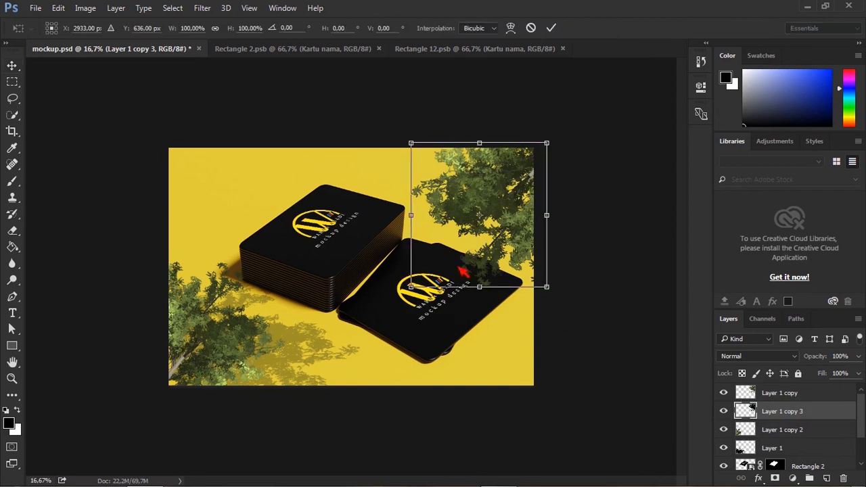
drag(409, 175, 383, 196)
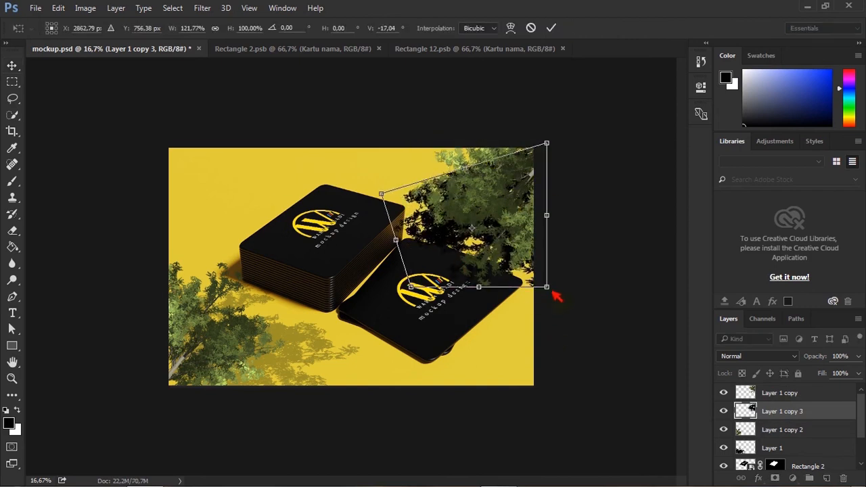
drag(549, 291, 580, 310)
mouse_move(559, 154)
mouse_down()
mouse_move(576, 194)
mouse_move(562, 146)
mouse_up()
mouse_move(391, 197)
mouse_down()
mouse_move(401, 217)
mouse_move(399, 192)
mouse_up()
mouse_move(582, 313)
mouse_down()
mouse_move(599, 319)
mouse_move(578, 309)
mouse_up()
key(Return)
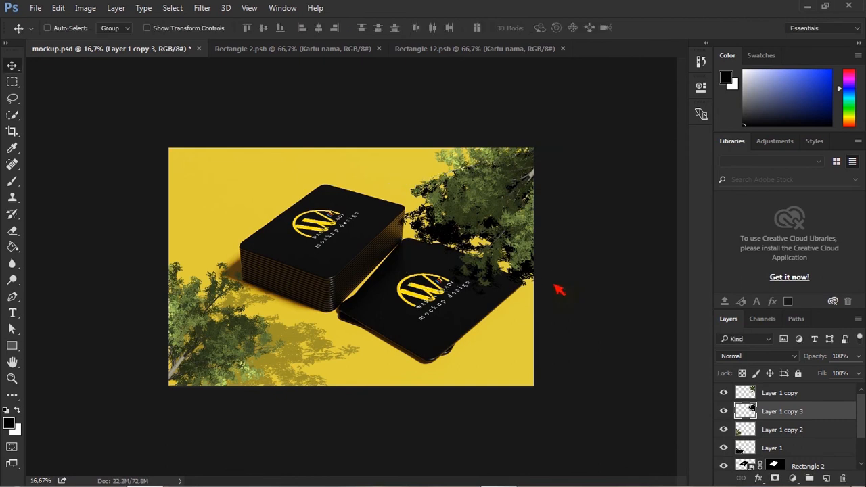
Set the upper-right shadow layer's opacity to 30% and nudge its position.
click(859, 357)
drag(860, 373, 817, 376)
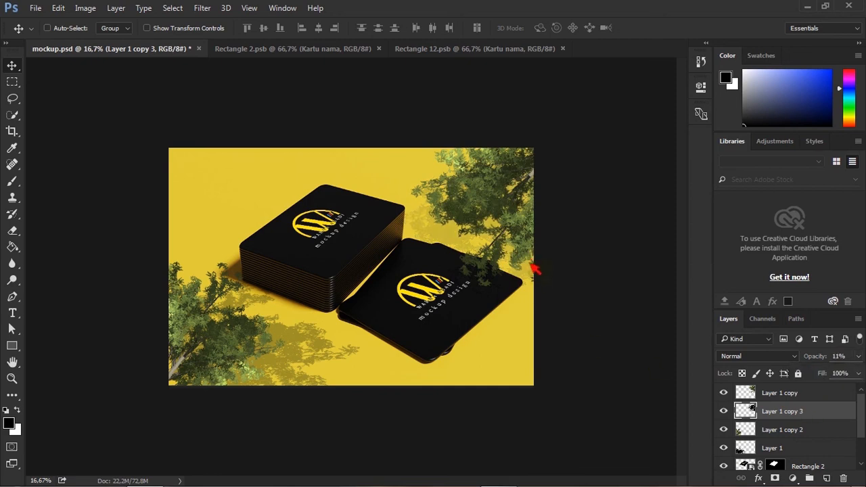
drag(534, 270, 565, 313)
drag(553, 283, 535, 295)
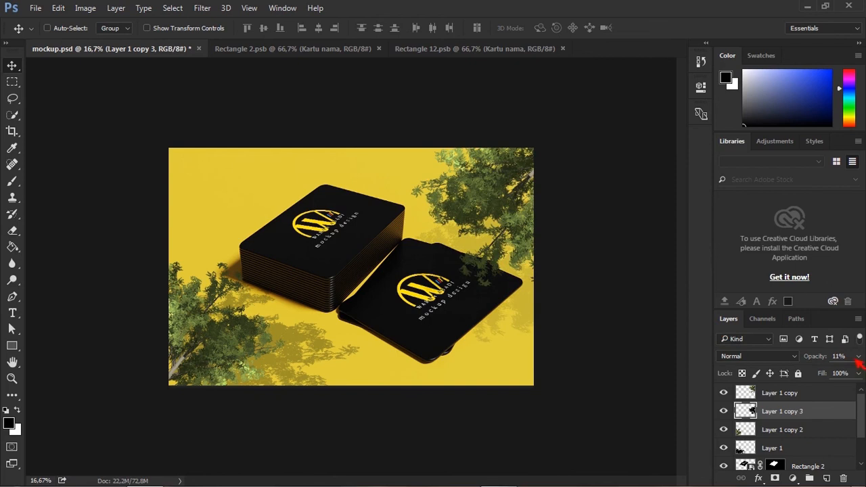
text(30)
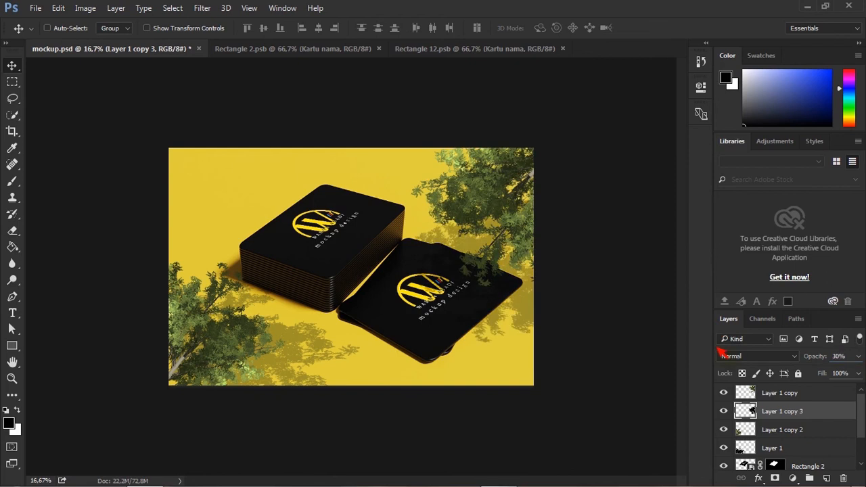
drag(522, 306, 532, 310)
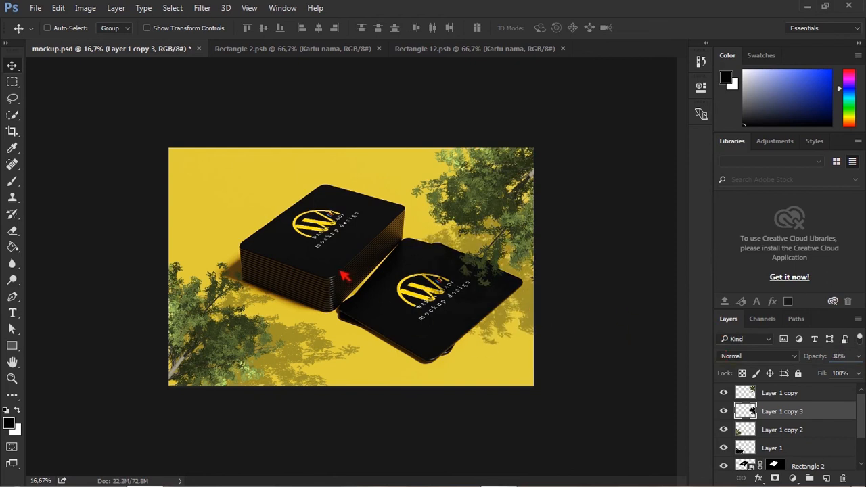
Save the mockup and flatten all layers into the background.
key(ctrl+s)
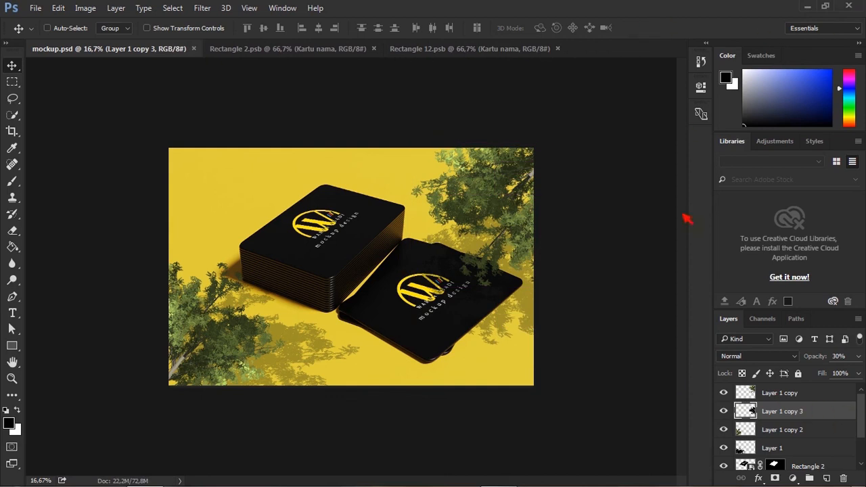
drag(864, 404, 849, 451)
click(750, 463)
right_click(777, 460)
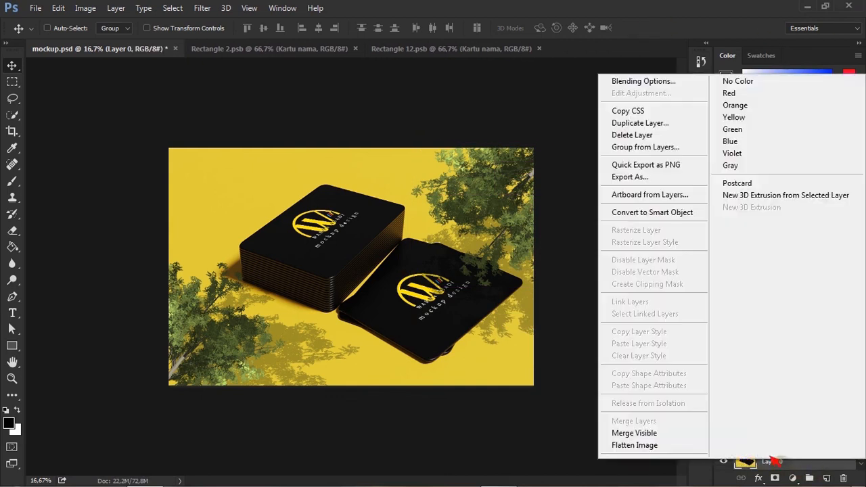
click(635, 445)
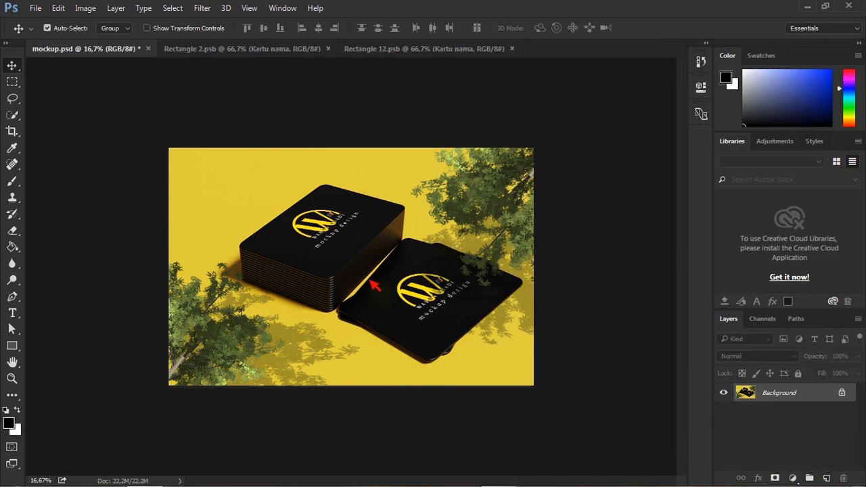